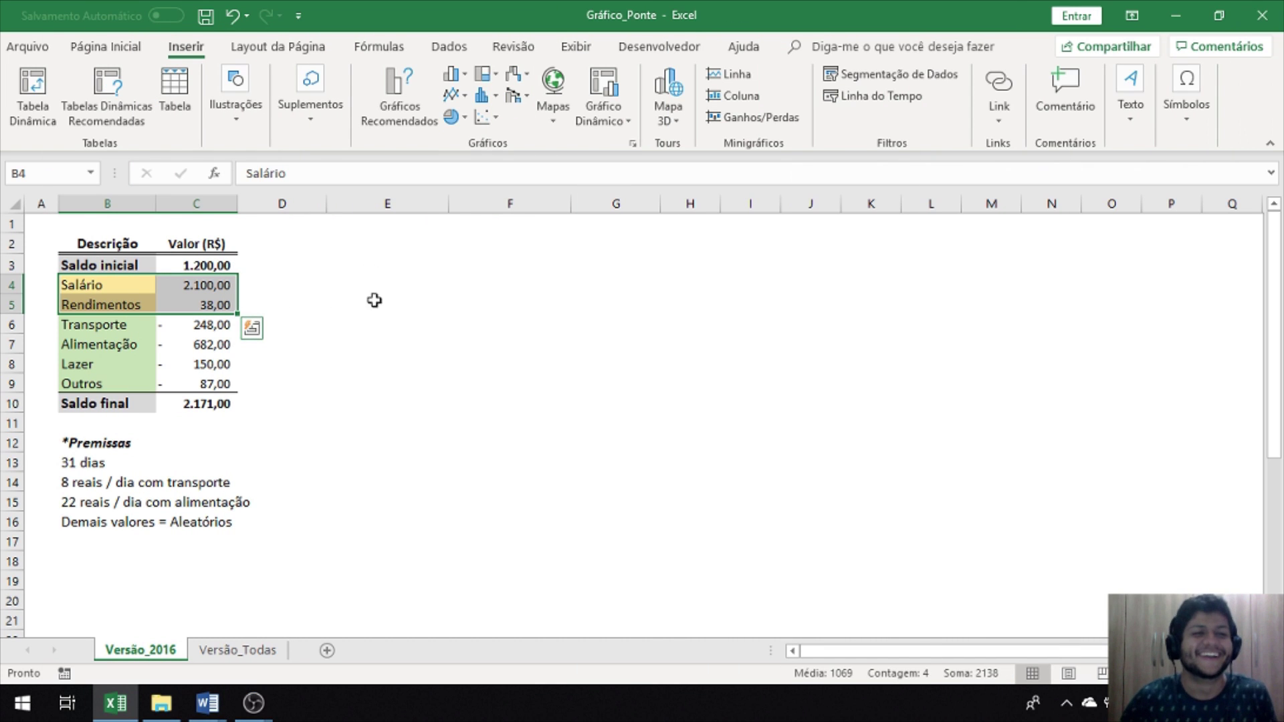
# Step: Highlight the Saldo inicial row, then the income and expense rows of the cash-flow table
pyautogui.click(387, 364)
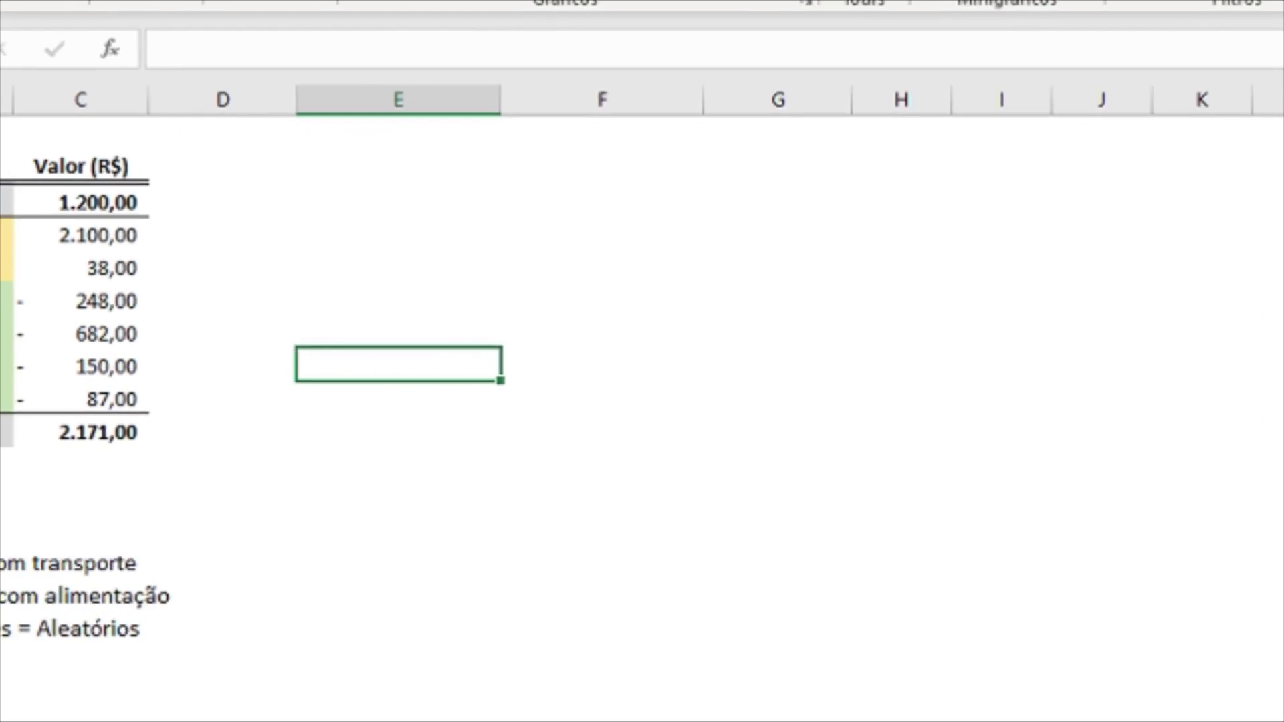
pyautogui.moveTo(101, 265); pyautogui.dragTo(216, 415)
pyautogui.click(624, 334)
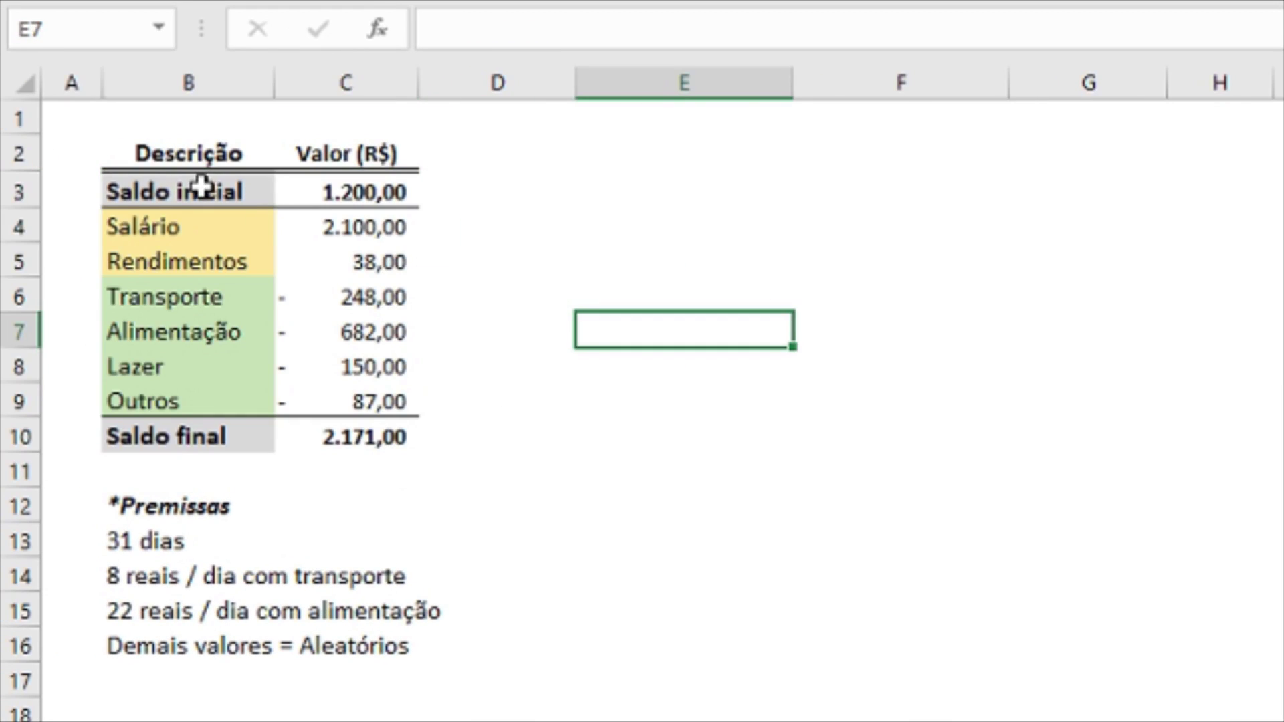
pyautogui.moveTo(191, 192); pyautogui.dragTo(361, 195)
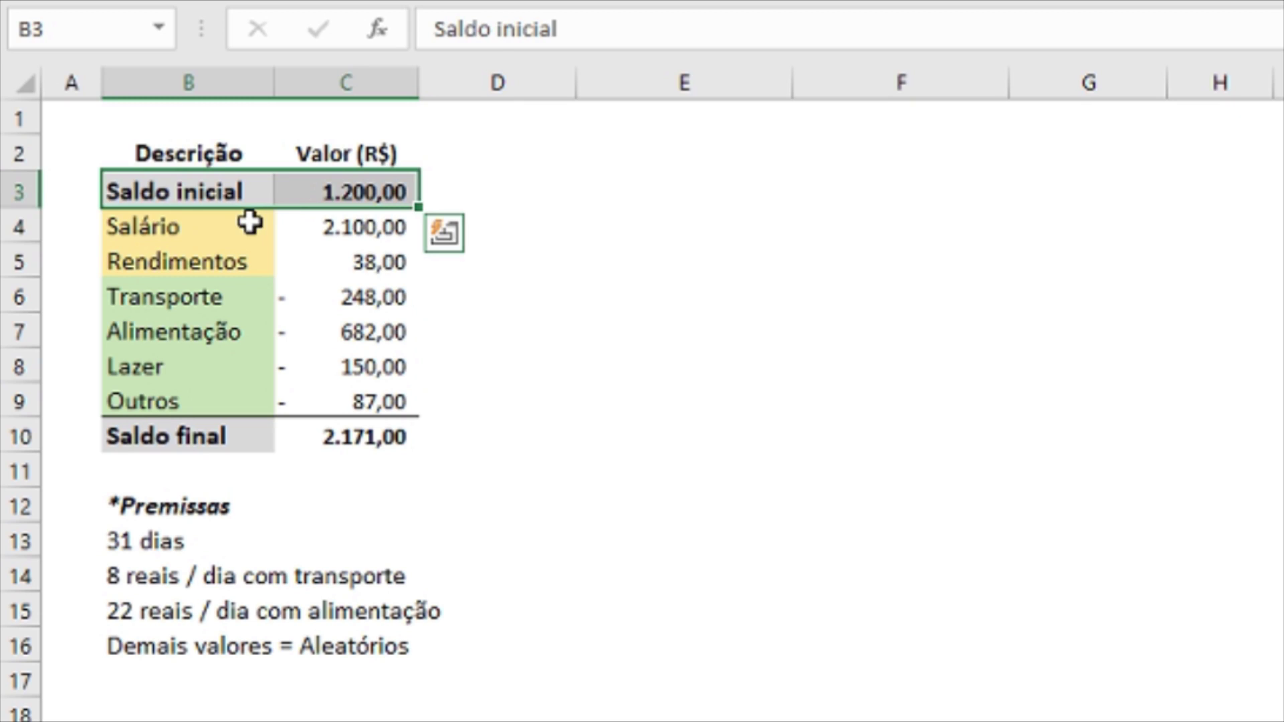
pyautogui.moveTo(250, 223); pyautogui.dragTo(315, 250)
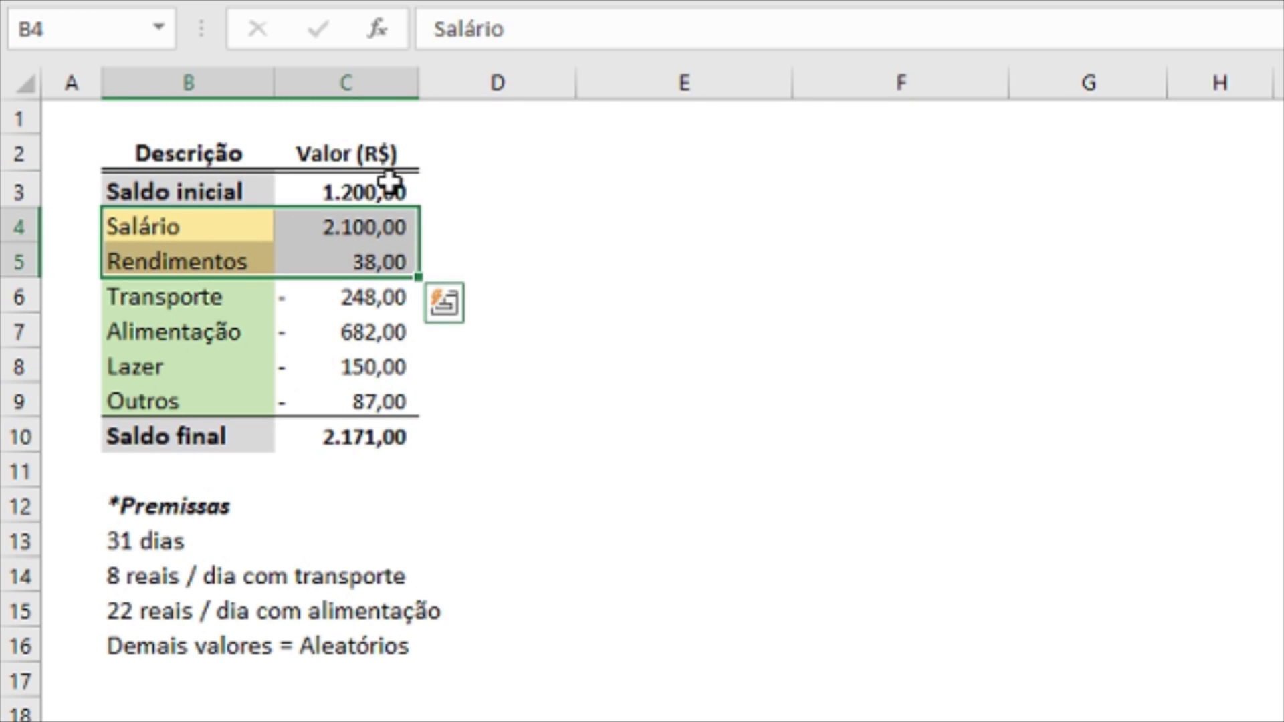
pyautogui.moveTo(208, 260); pyautogui.dragTo(328, 260)
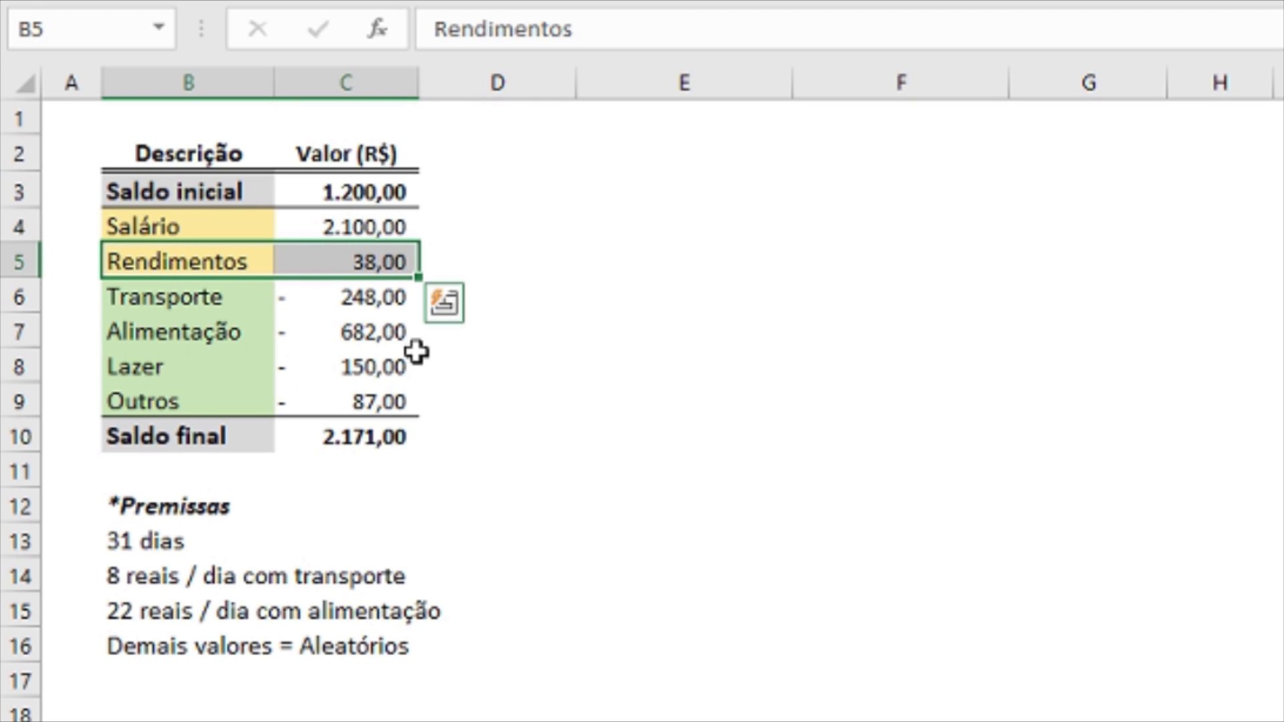
pyautogui.moveTo(167, 294); pyautogui.dragTo(401, 366)
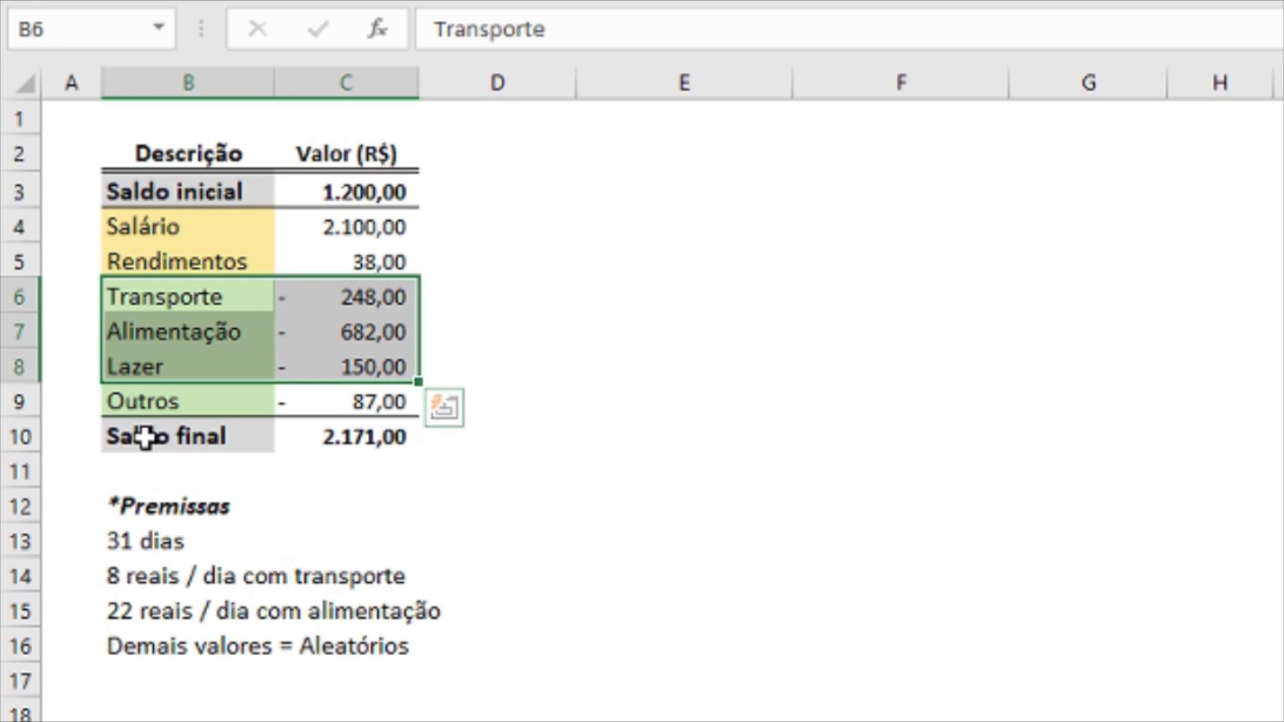
# Step: Check the Saldo final sum formula, then select B3:C10 from Saldo inicial to Saldo final
pyautogui.click(321, 433)
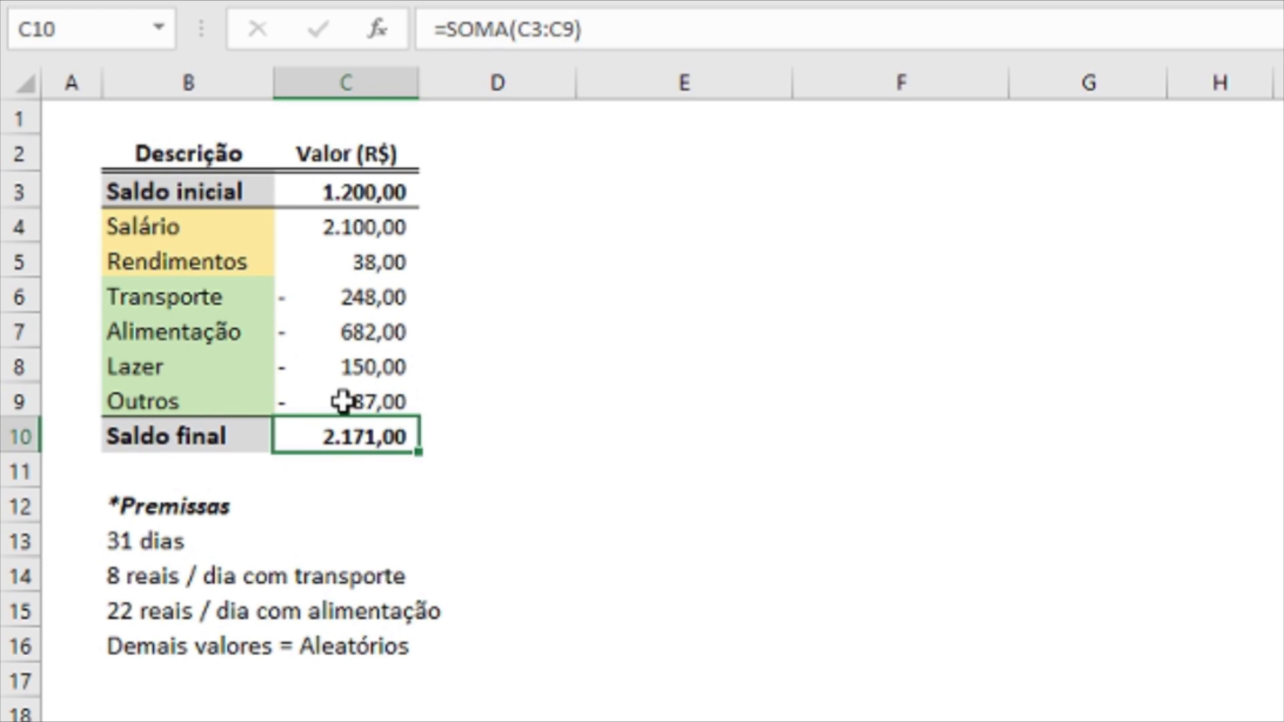
pyautogui.moveTo(342, 401); pyautogui.dragTo(342, 197)
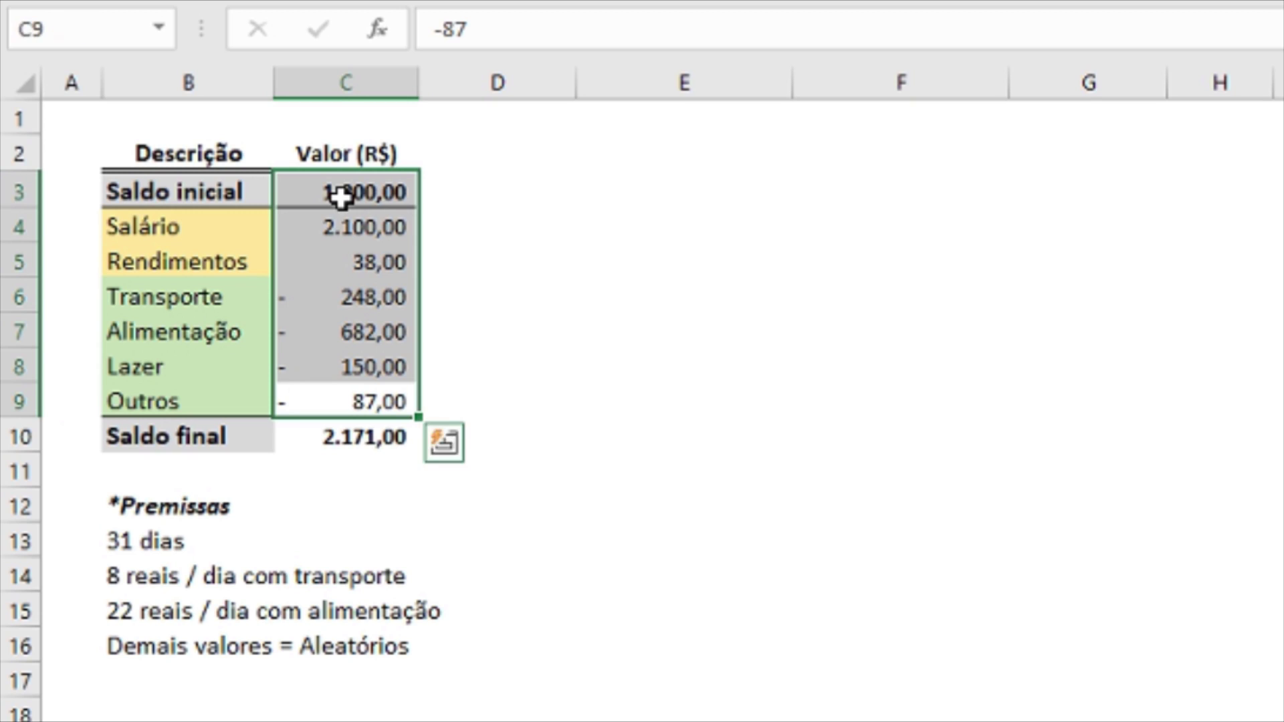
pyautogui.click(1277, 400)
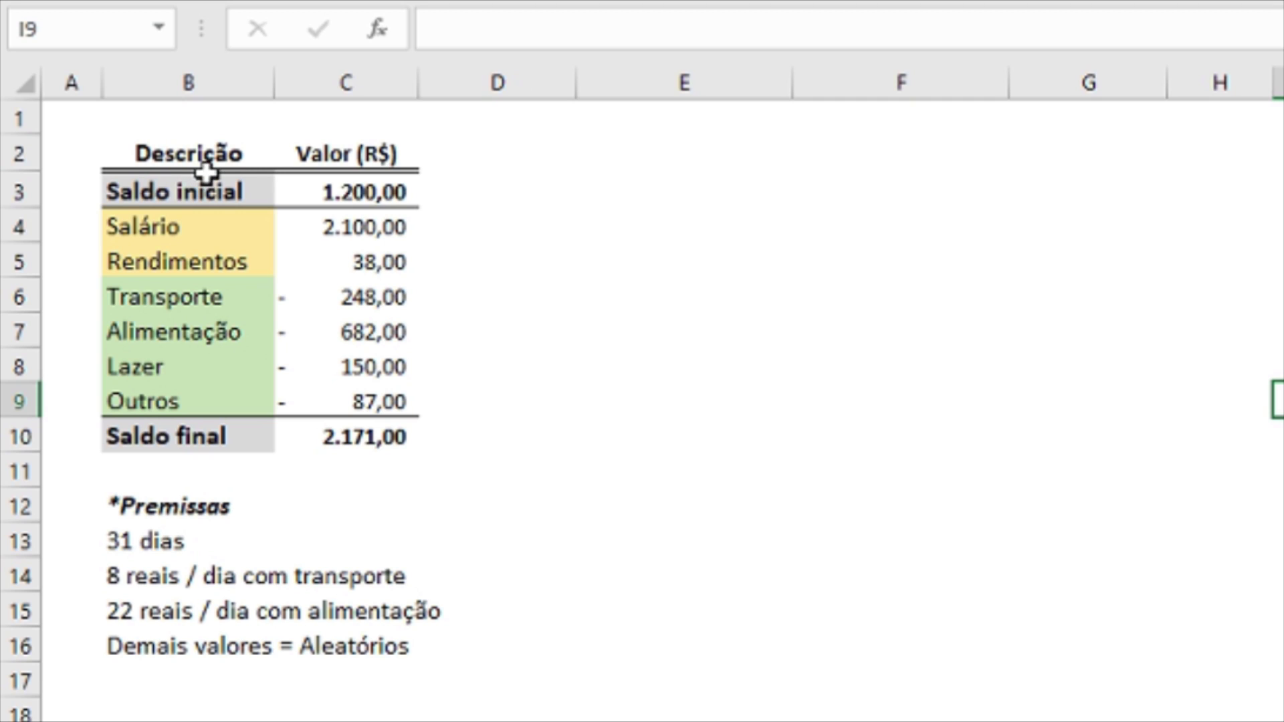
pyautogui.moveTo(207, 187); pyautogui.dragTo(321, 438)
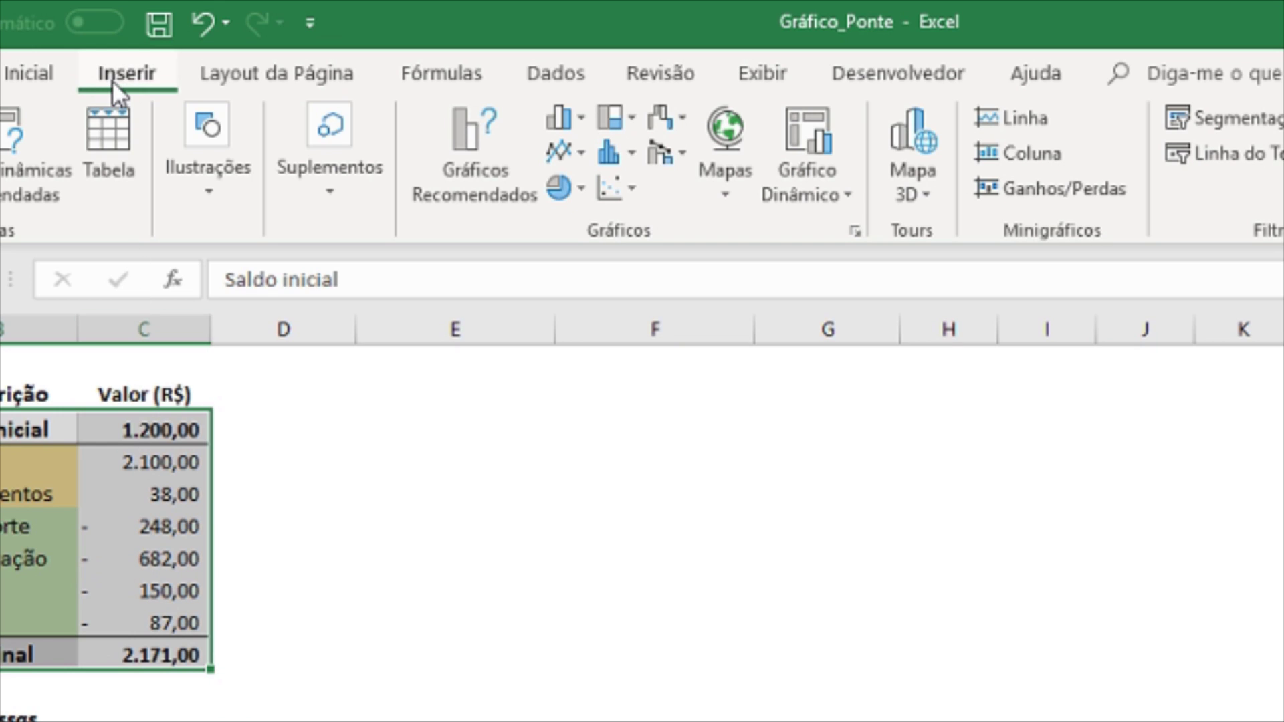
# Step: Insert a Cascata waterfall chart from the selected table and widen it to the right
pyautogui.click(661, 111)
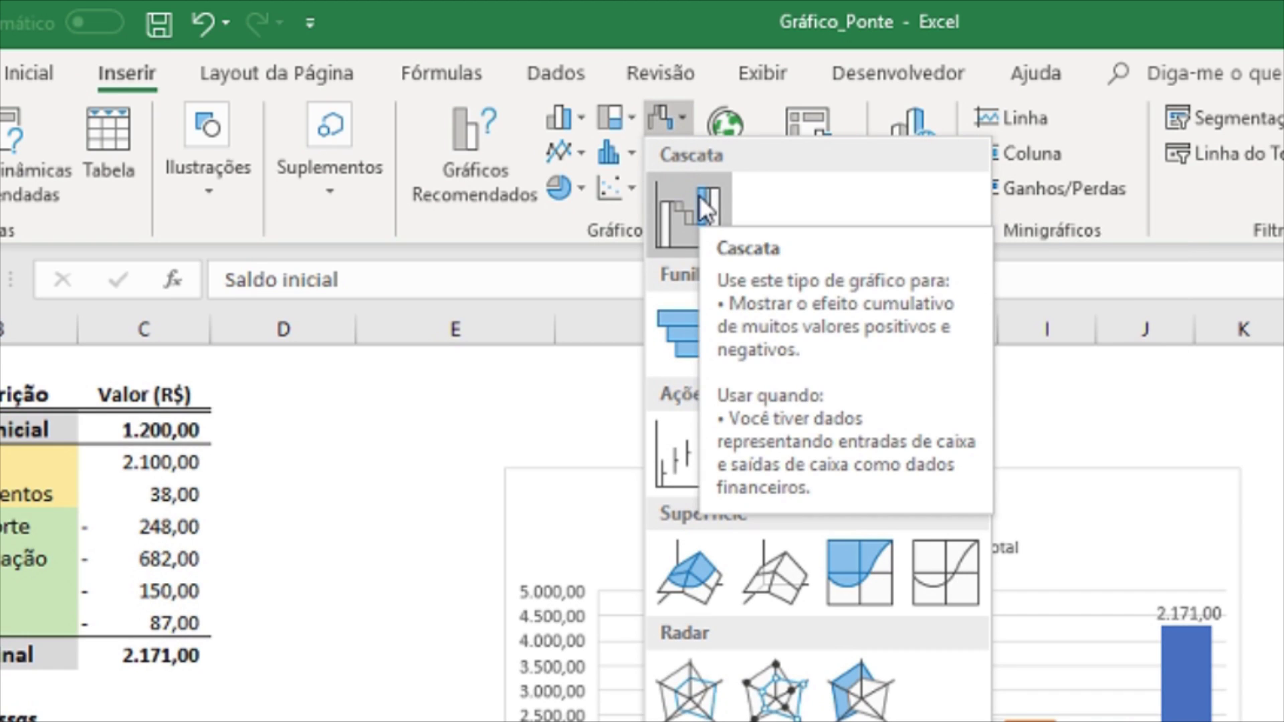
pyautogui.click(699, 206)
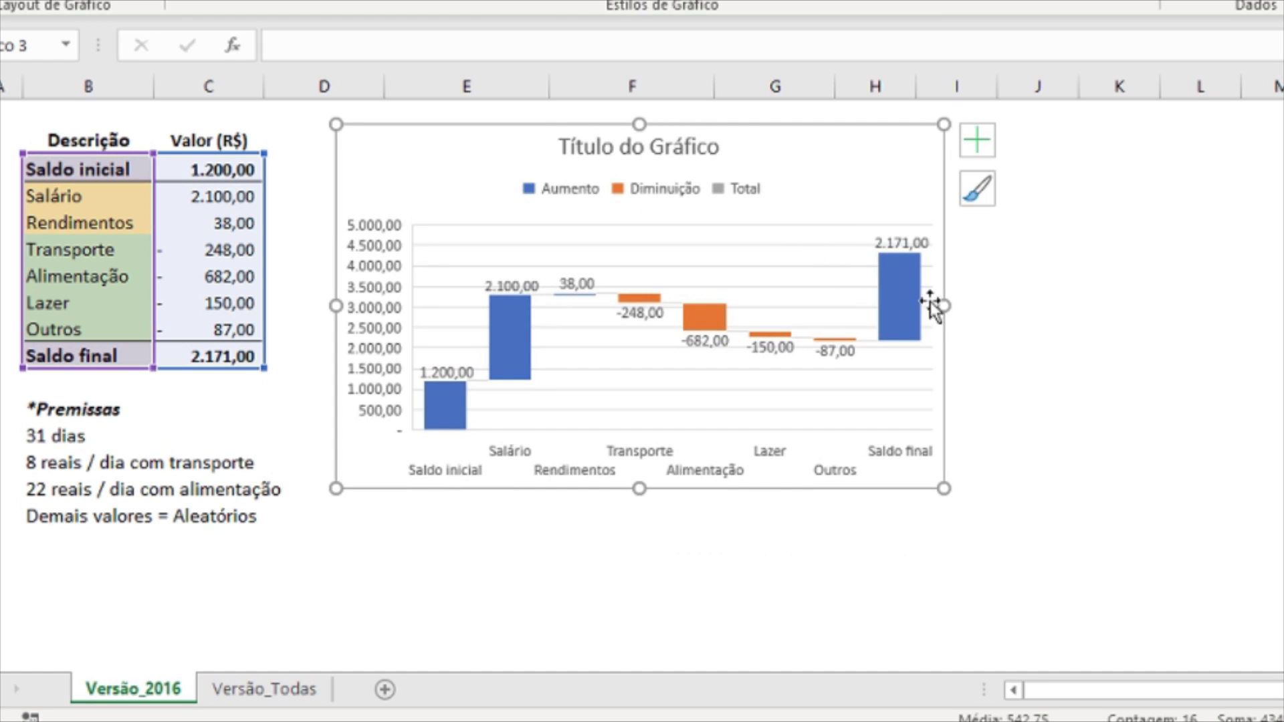
pyautogui.moveTo(945, 306); pyautogui.dragTo(1215, 354)
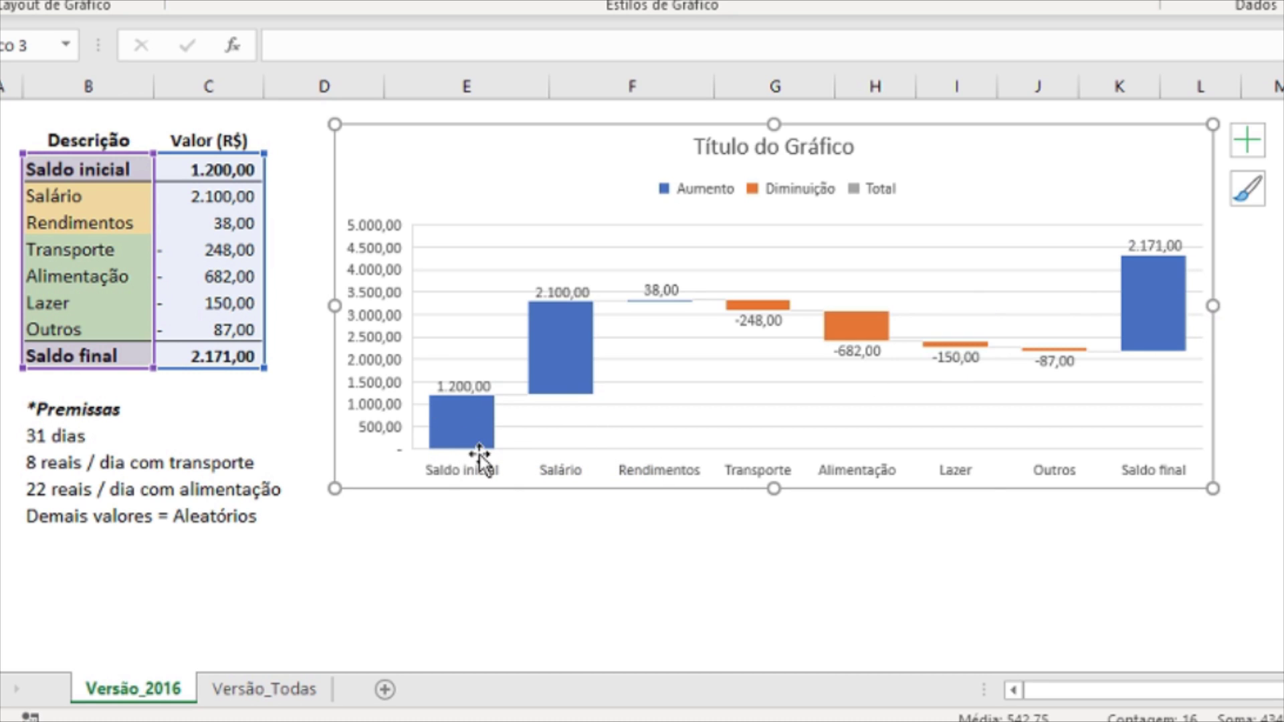
# Step: Set the Saldo inicial bar as a total in the waterfall chart
pyautogui.click(457, 442)
pyautogui.click(462, 424)
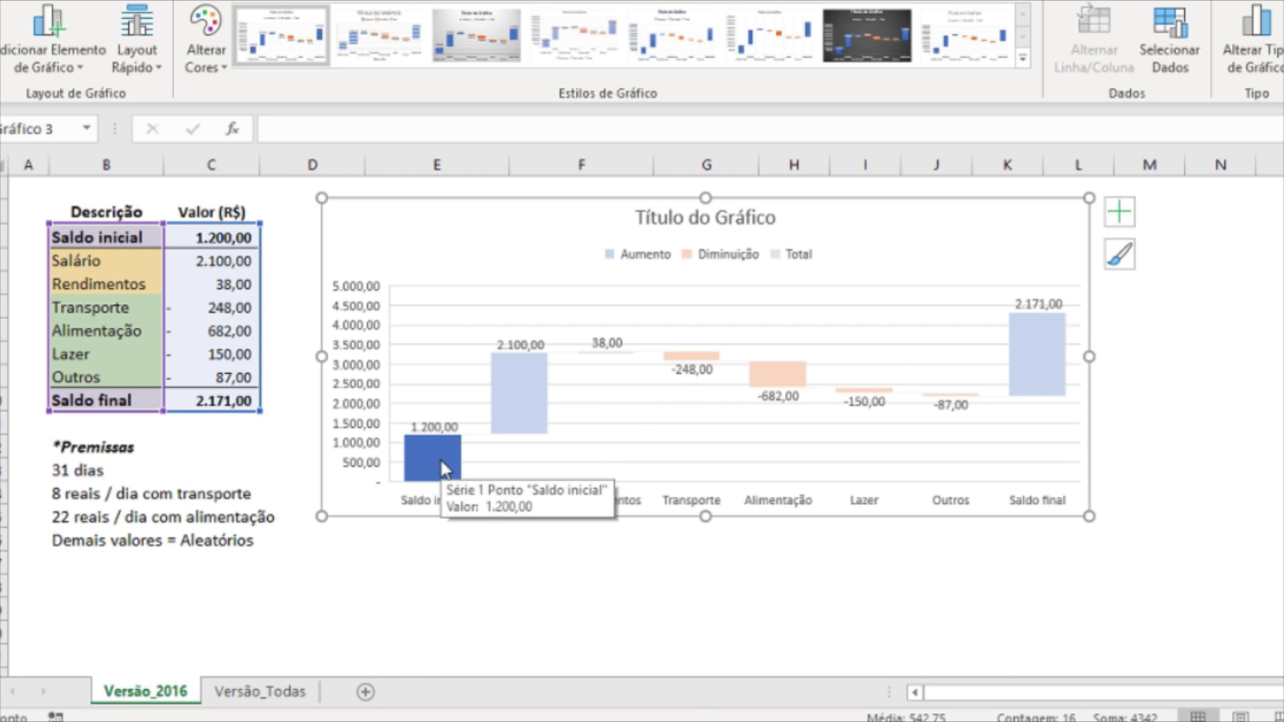
pyautogui.rightClick(442, 467)
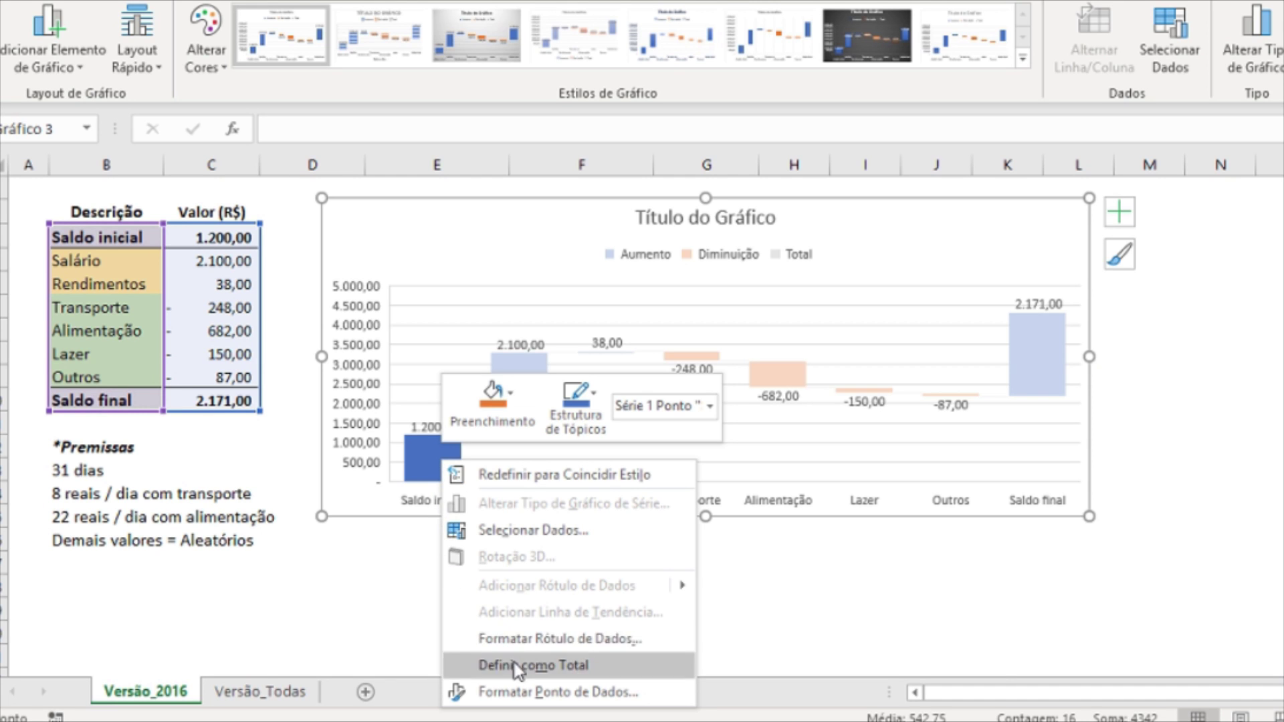
pyautogui.click(487, 665)
pyautogui.click(472, 585)
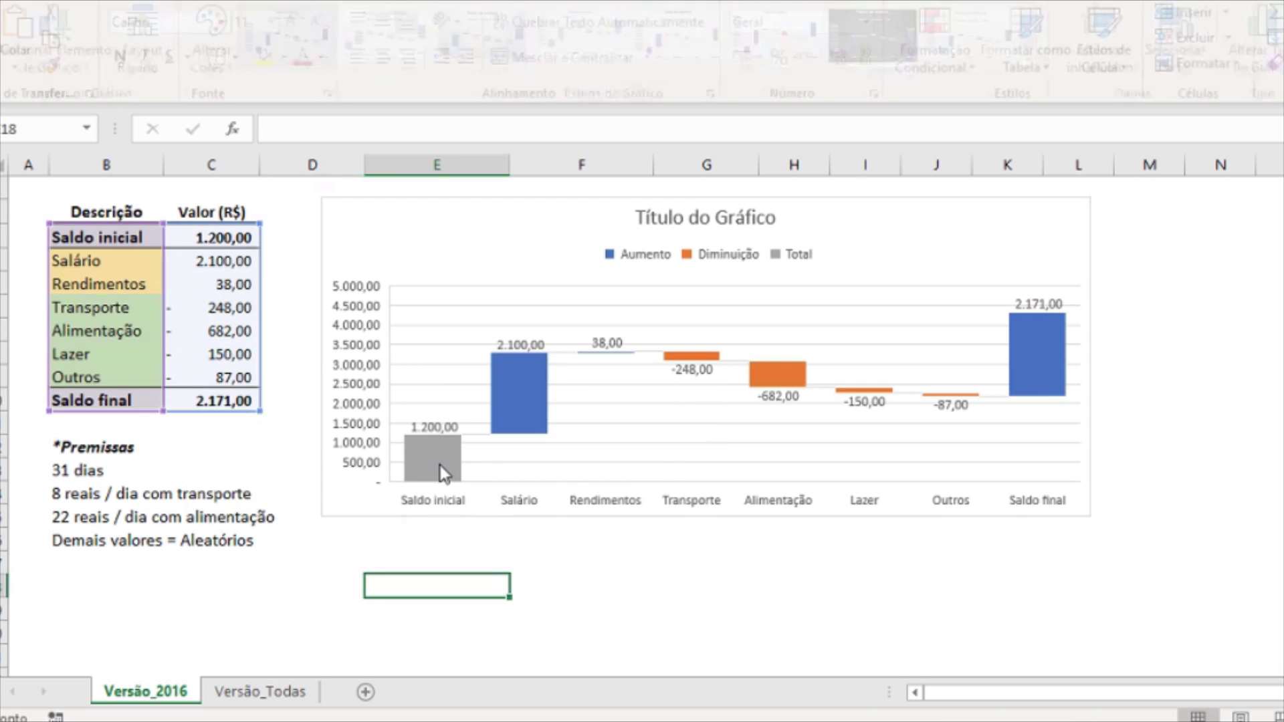
# Step: Set the Saldo final bar as a total and nudge the chart slightly left
pyautogui.click(1030, 357)
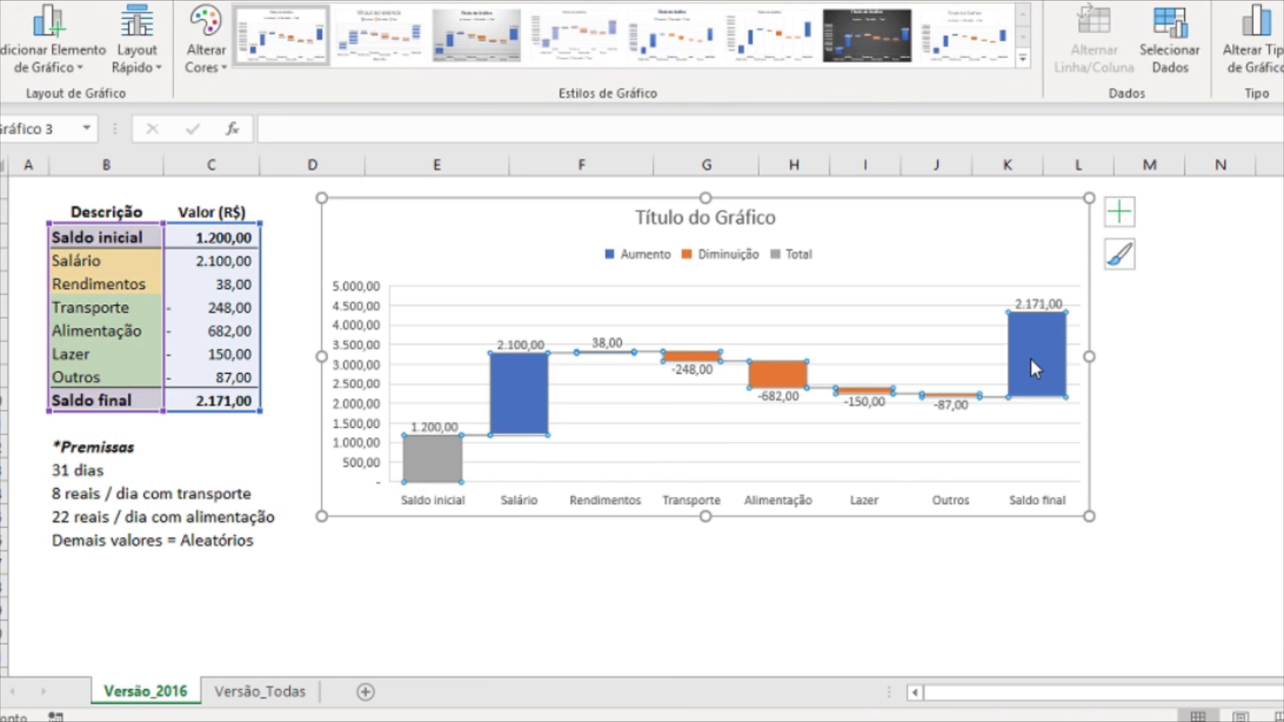
pyautogui.click(1029, 357)
pyautogui.rightClick(1029, 354)
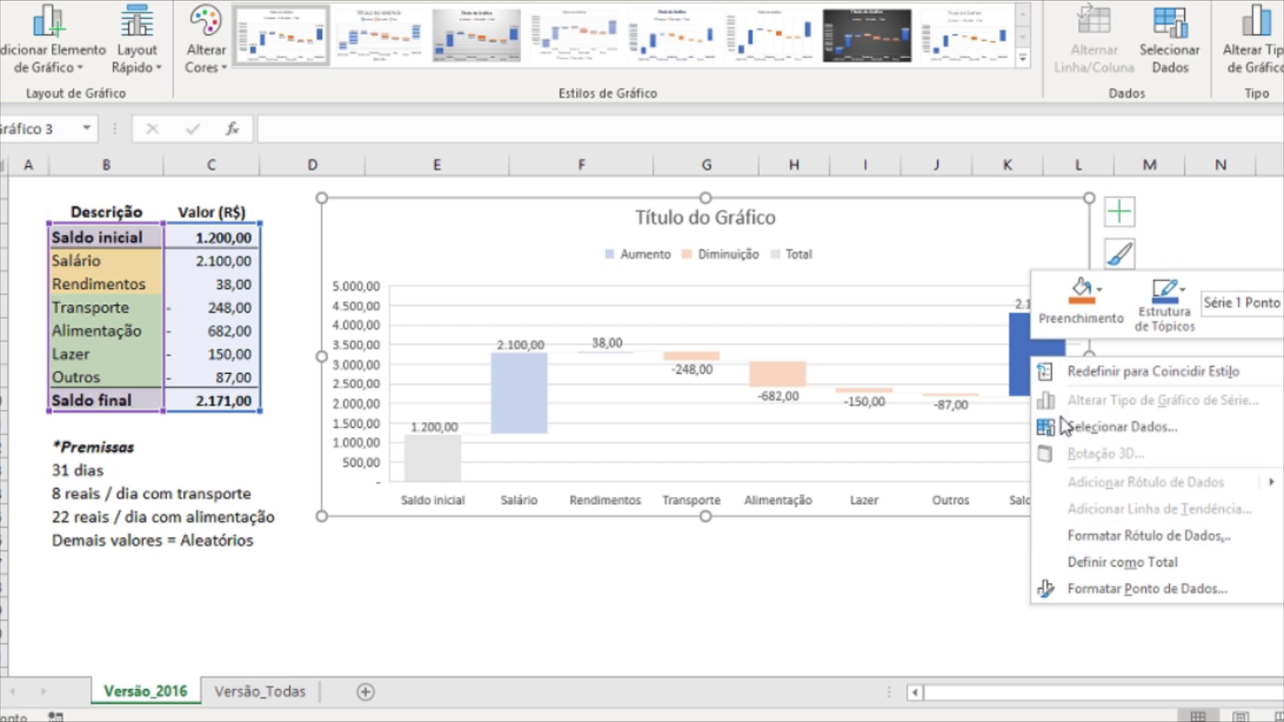
pyautogui.click(1102, 559)
pyautogui.click(1024, 568)
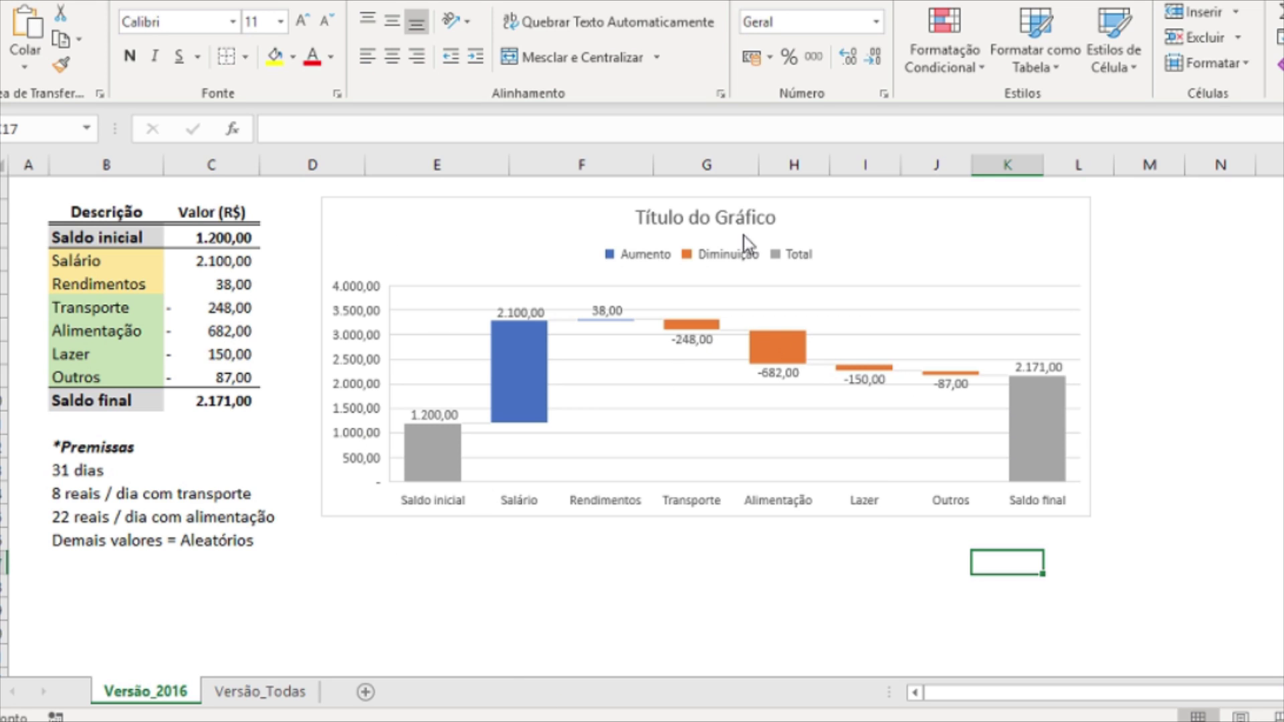
pyautogui.moveTo(856, 211); pyautogui.dragTo(833, 219)
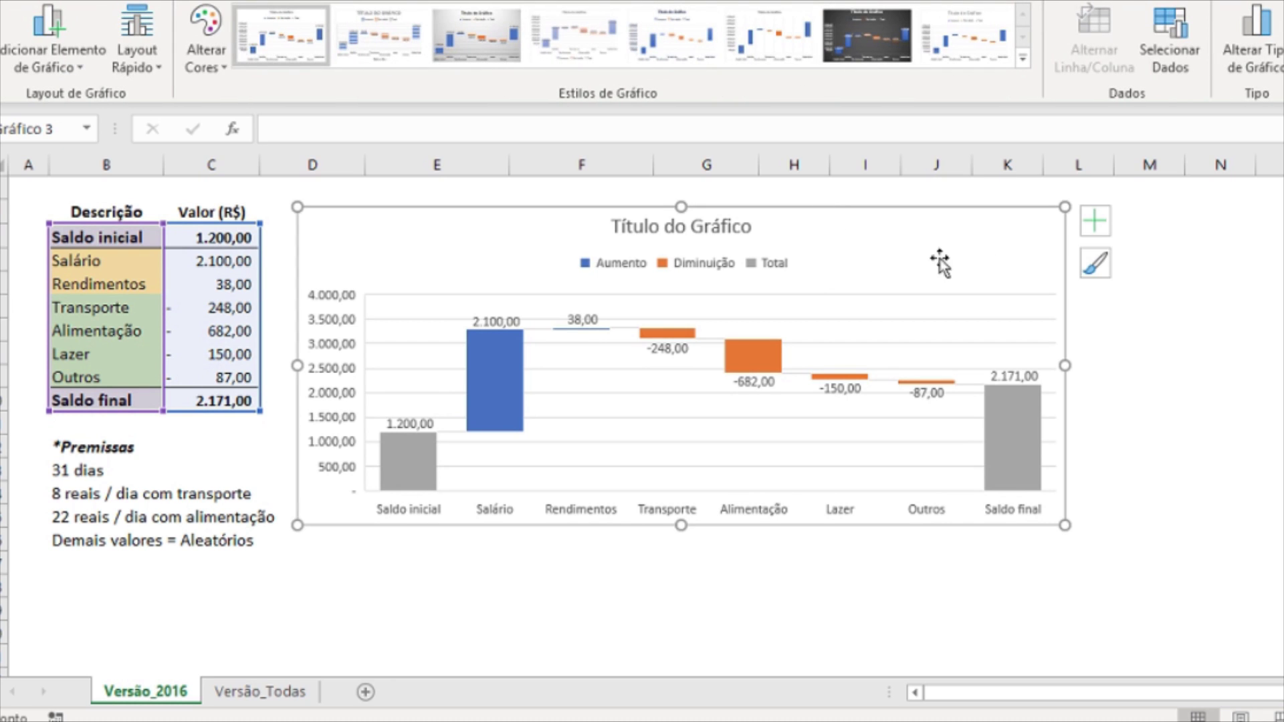
pyautogui.click(1171, 328)
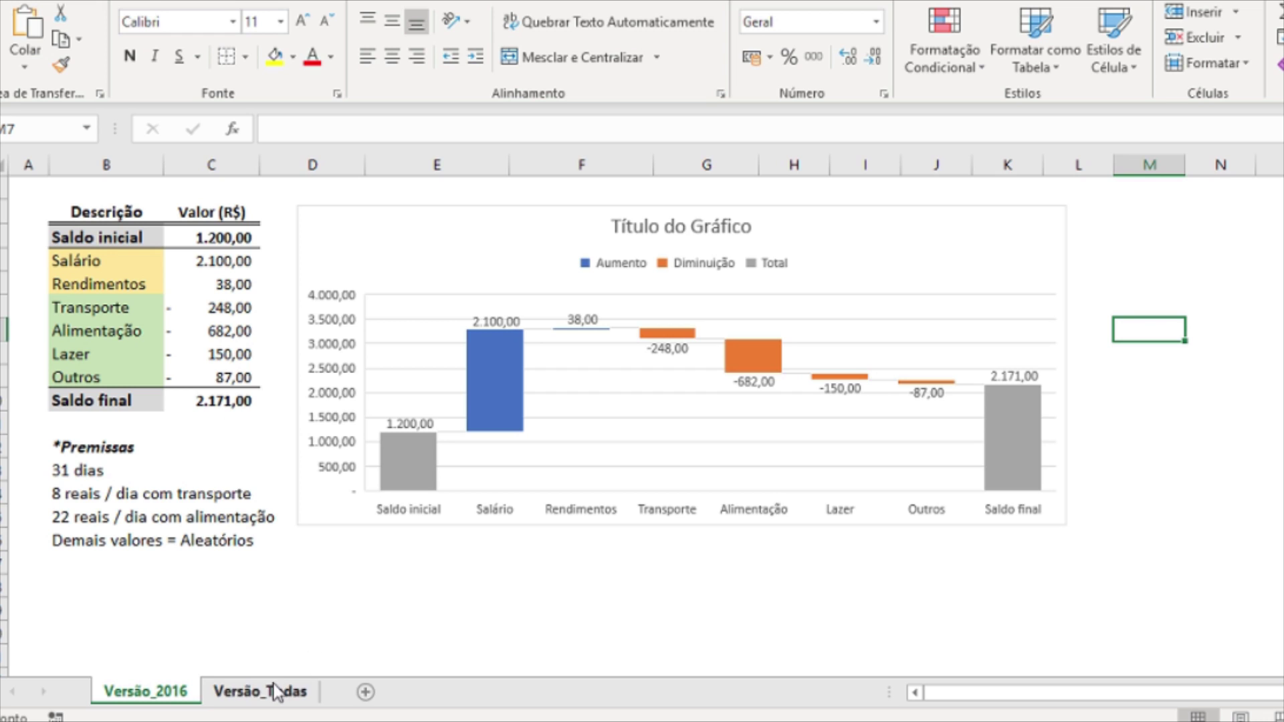
# Step: Open Versão_Todas and review its empty Início/Fim, Antes/Depois do efeito and Rótulos columns
pyautogui.click(296, 690)
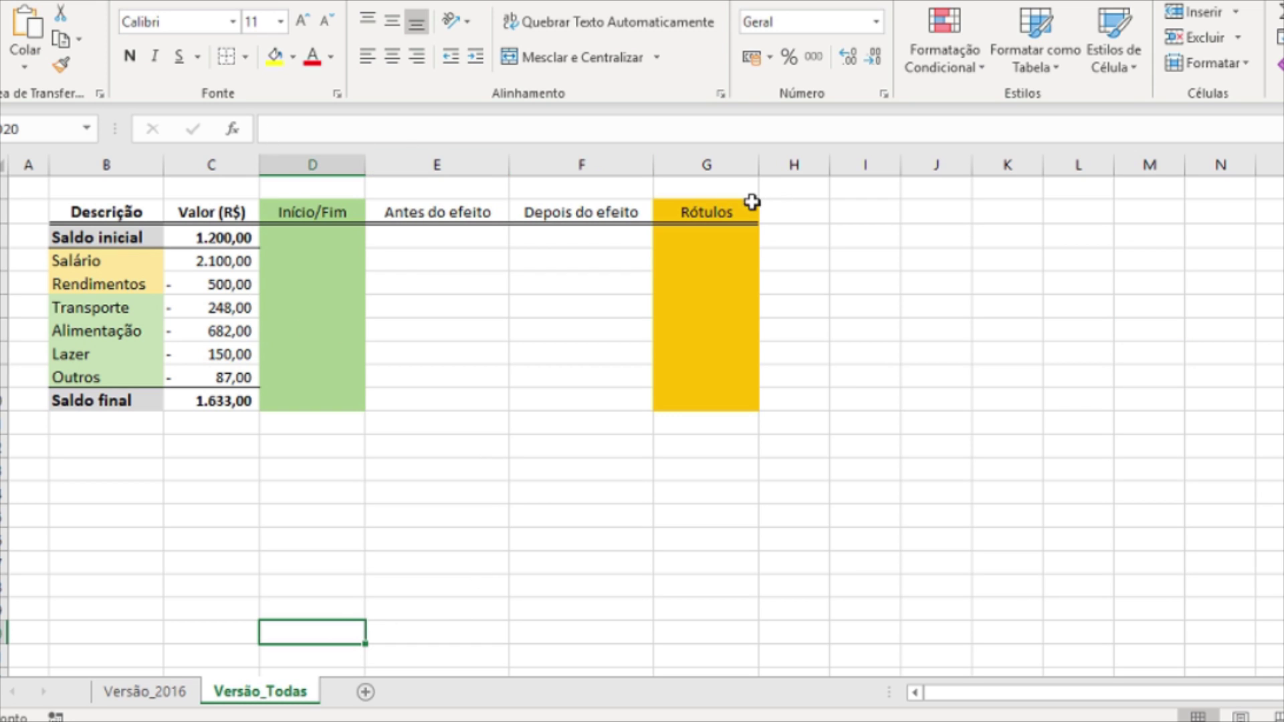
pyautogui.moveTo(752, 201); pyautogui.dragTo(279, 405)
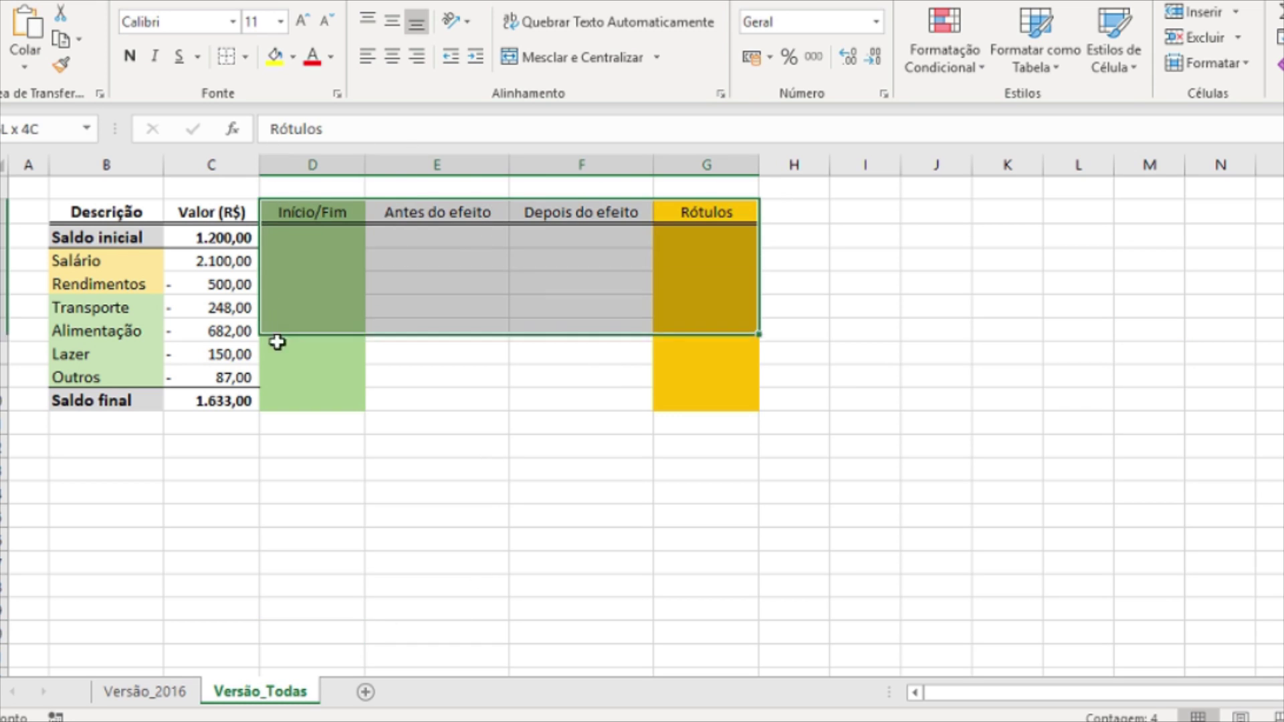
pyautogui.click(359, 564)
pyautogui.moveTo(97, 211); pyautogui.dragTo(225, 411)
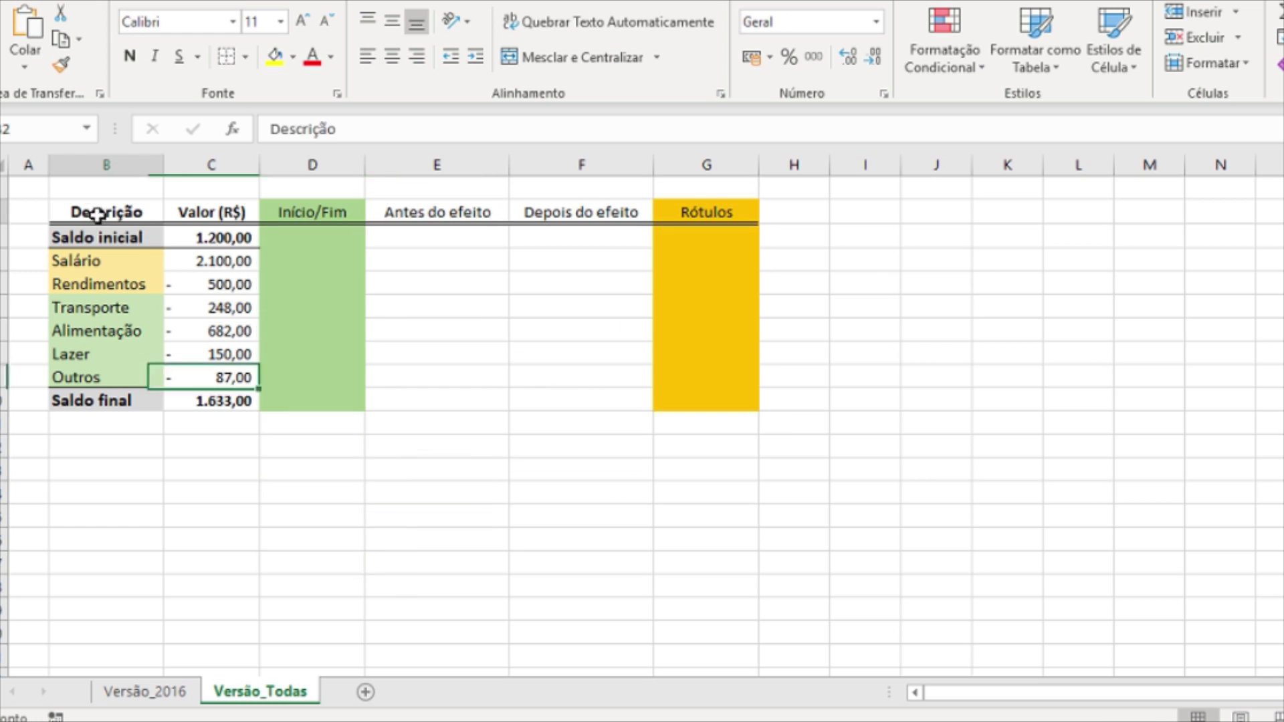
pyautogui.click(305, 468)
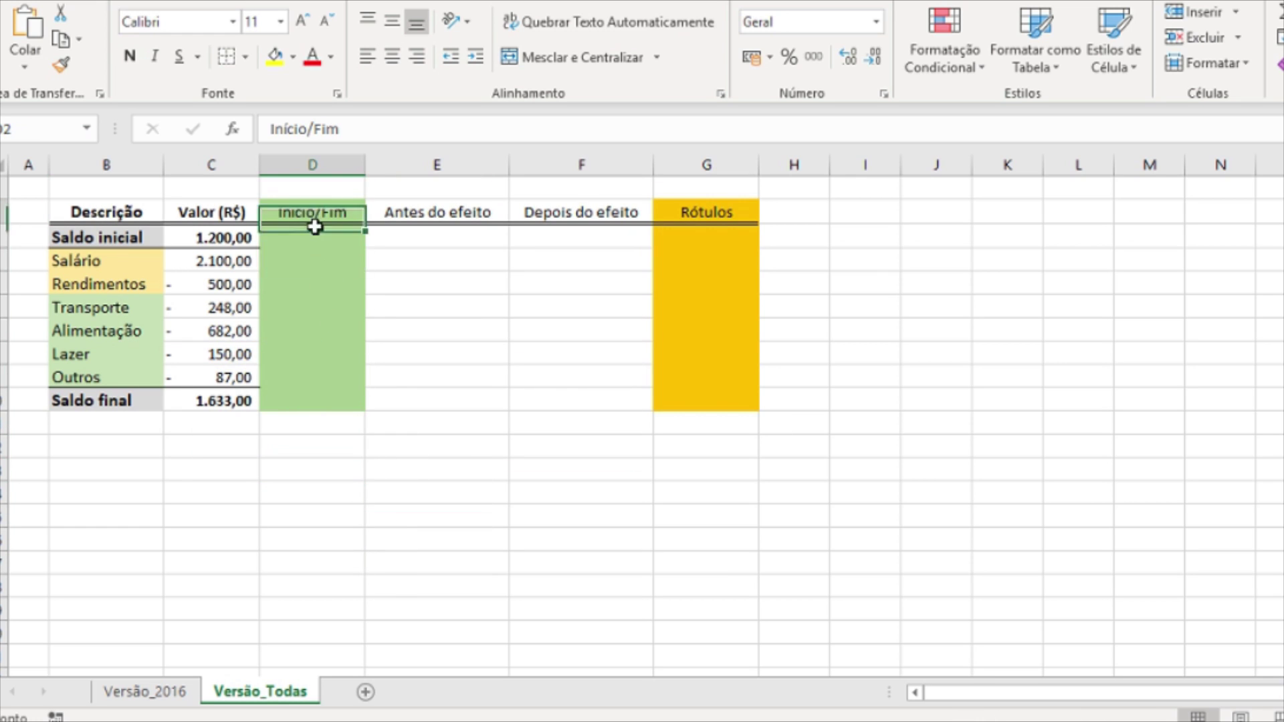
pyautogui.moveTo(313, 217); pyautogui.dragTo(312, 400)
pyautogui.moveTo(312, 204); pyautogui.dragTo(314, 421)
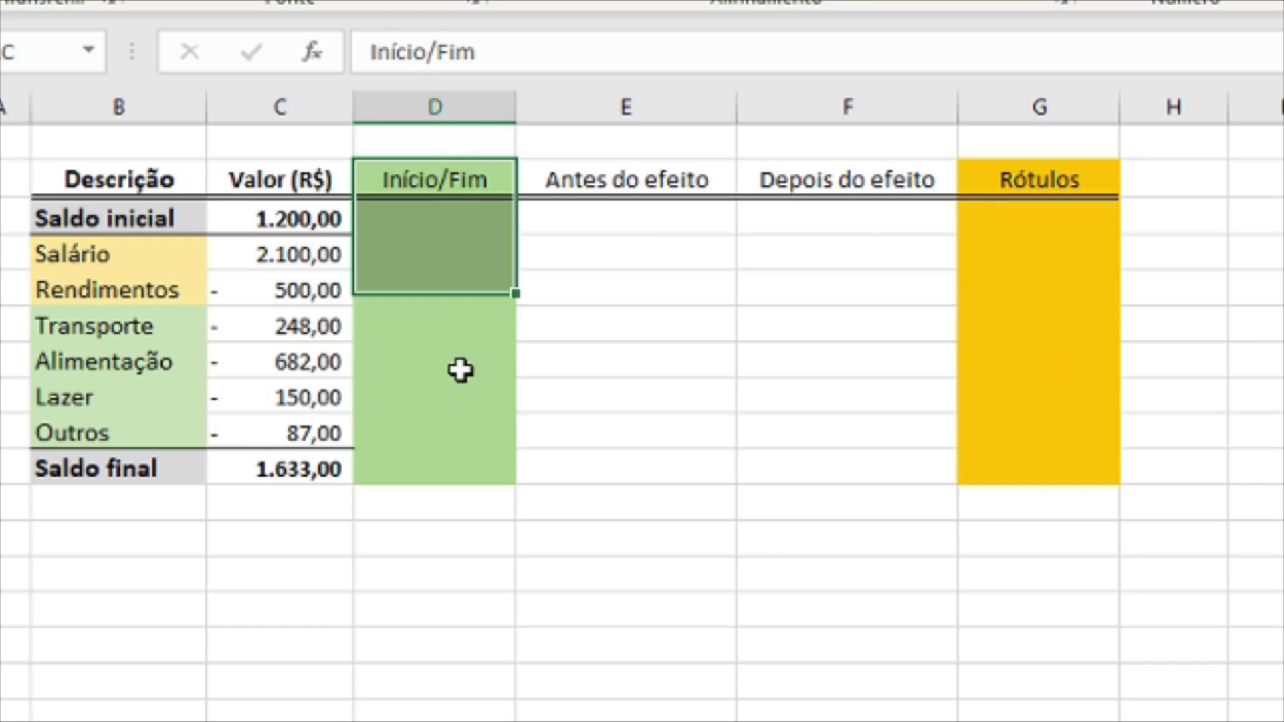
pyautogui.click(462, 377)
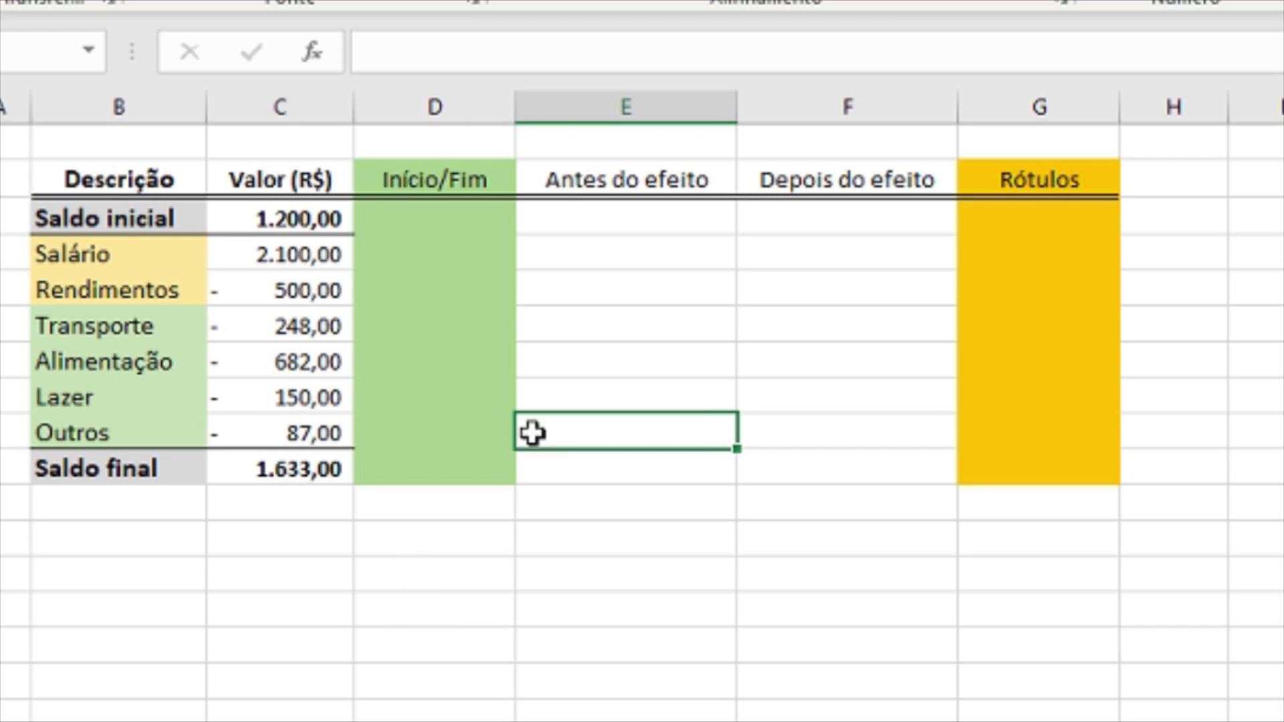
# Step: Link the Início/Fim cells to the Saldo inicial and Saldo final values with formulas
pyautogui.click(452, 214)
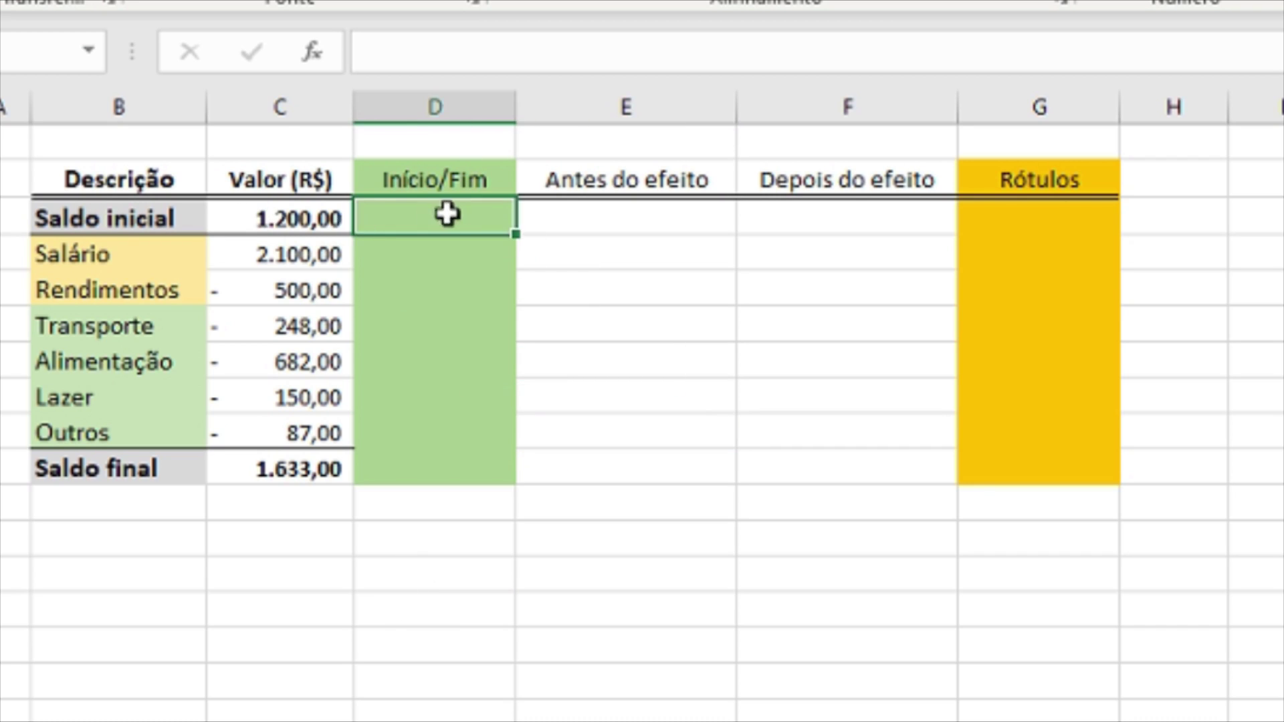
pyautogui.write('=')
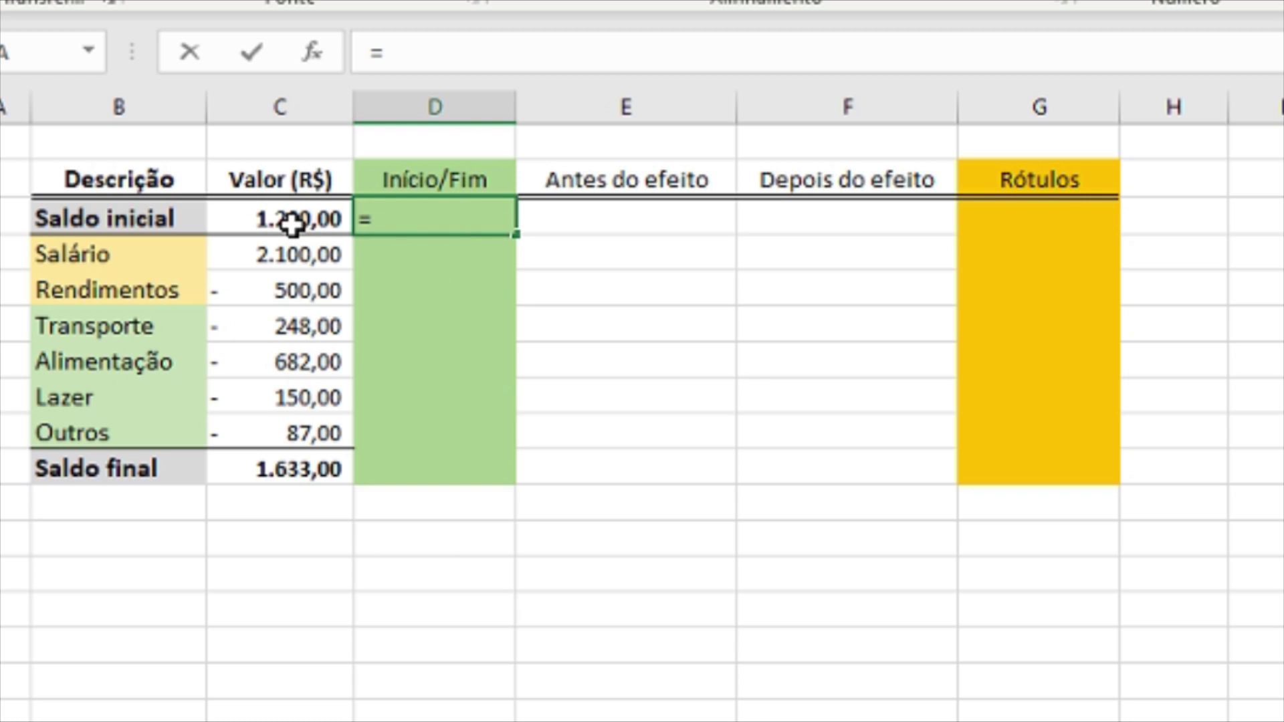
pyautogui.click(306, 227)
pyautogui.press('Return')
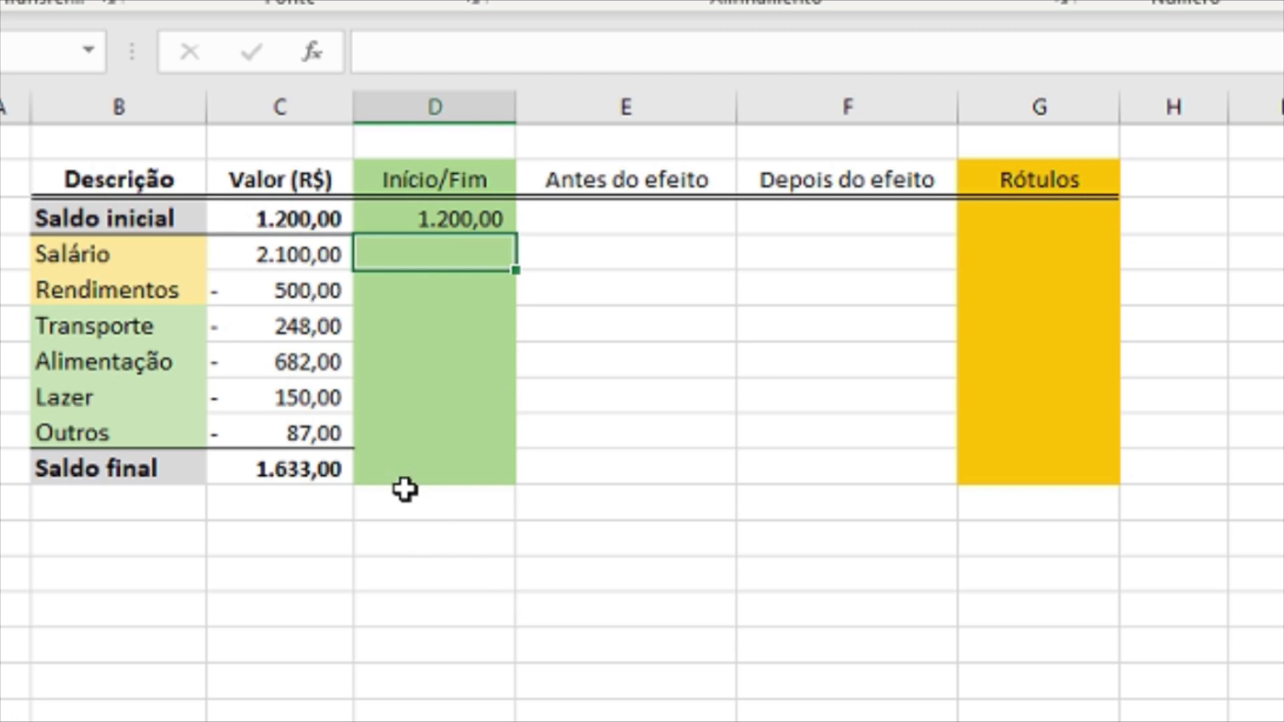
pyautogui.press('Down')
pyautogui.press('Down')
pyautogui.press('Down')
pyautogui.press('Down')
pyautogui.press('Down')
pyautogui.press('Down')
pyautogui.write('=')
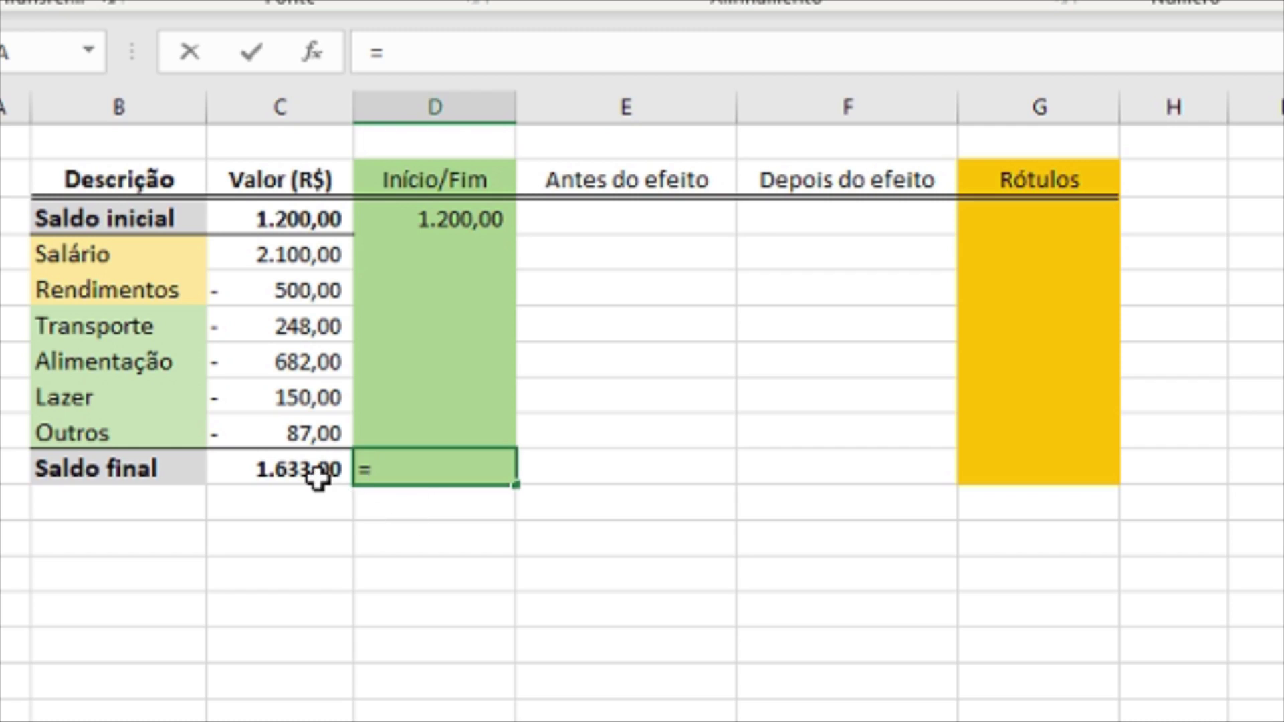
pyautogui.click(317, 478)
pyautogui.press('Return')
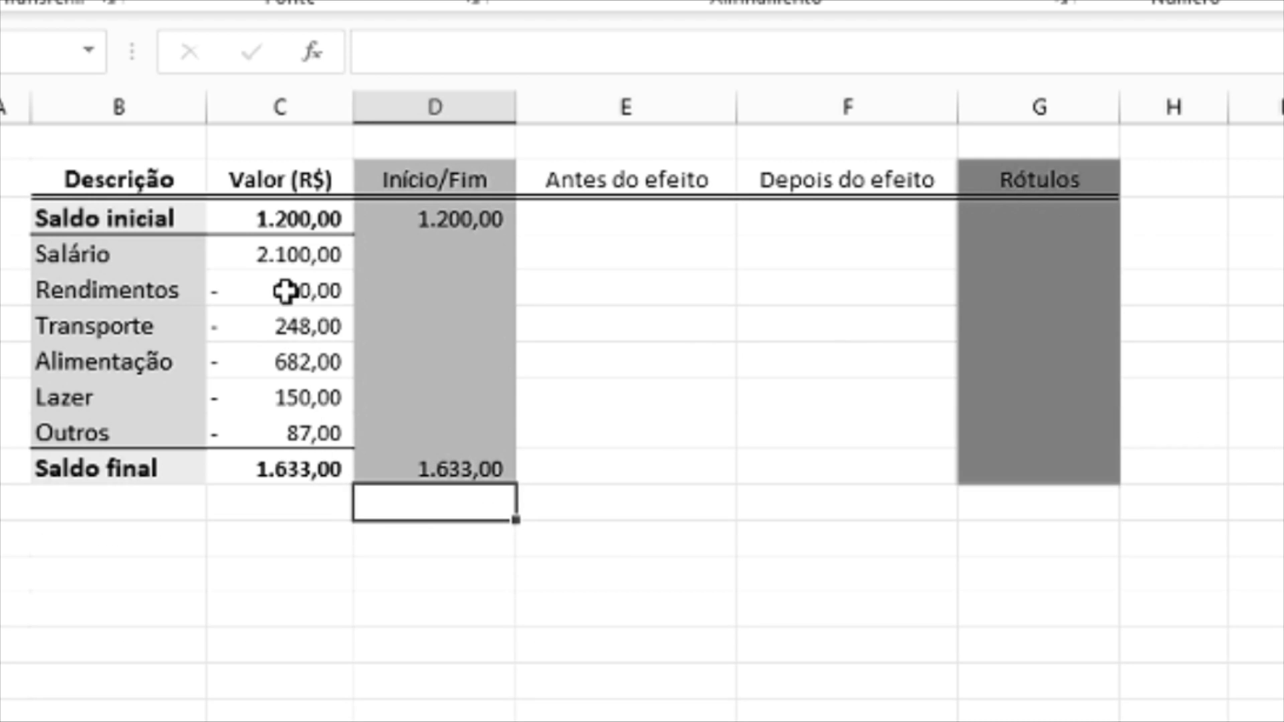
# Step: Change the Rendimentos value to 38 and select the Início/Fim column values
pyautogui.click(289, 291)
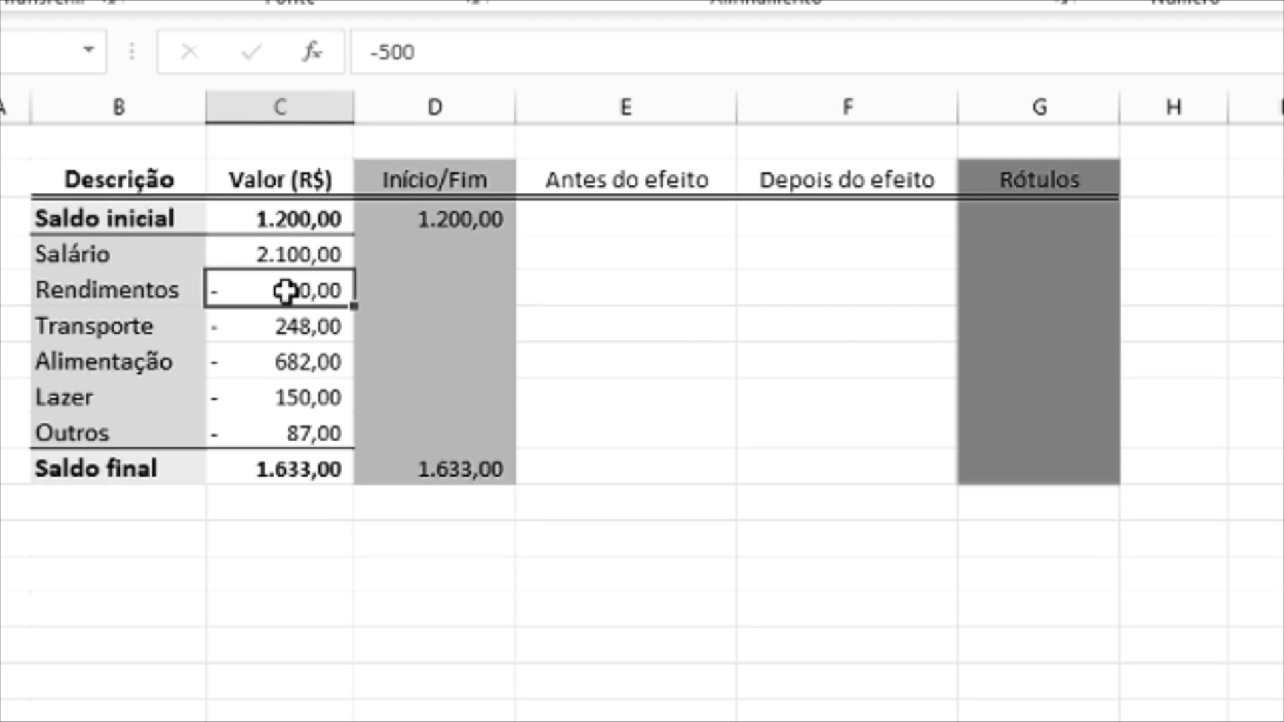
pyautogui.write('38')
pyautogui.press('Return')
pyautogui.moveTo(450, 177); pyautogui.dragTo(455, 467)
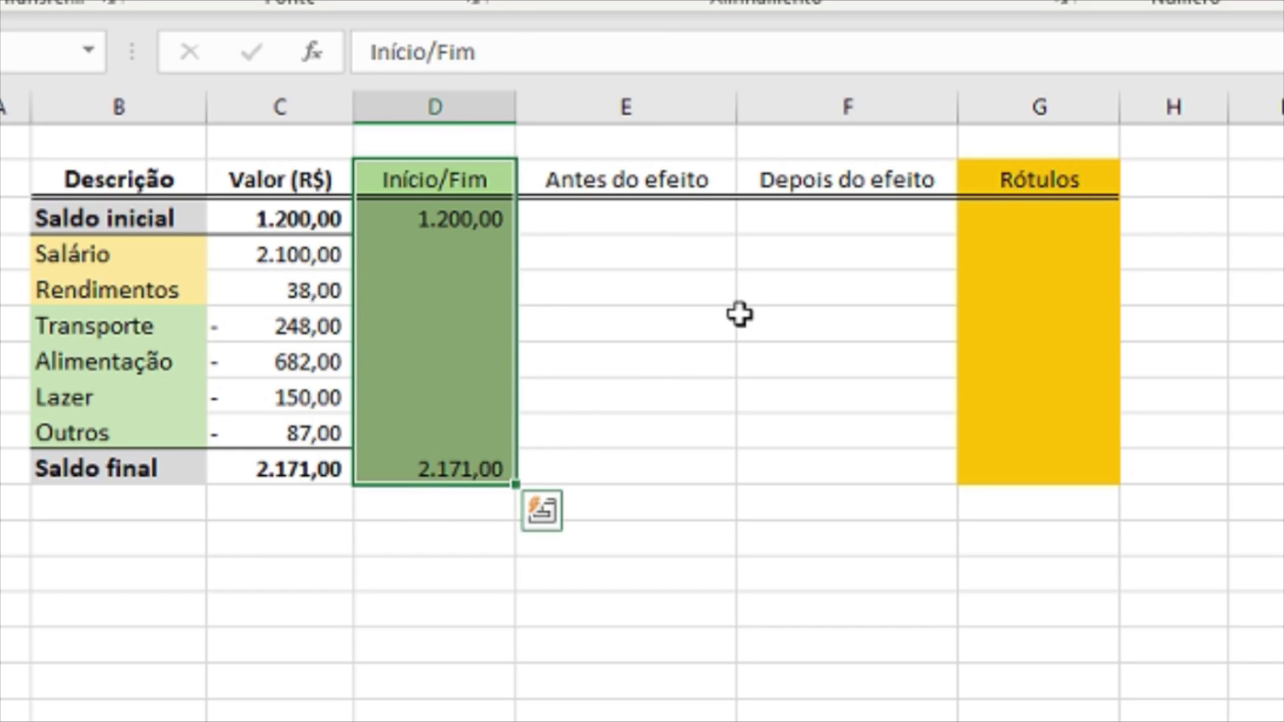
# Step: Enter =D3 in E4 so Salário's Antes do efeito starts at 1.200,00
pyautogui.click(648, 238)
pyautogui.moveTo(676, 175); pyautogui.dragTo(831, 463)
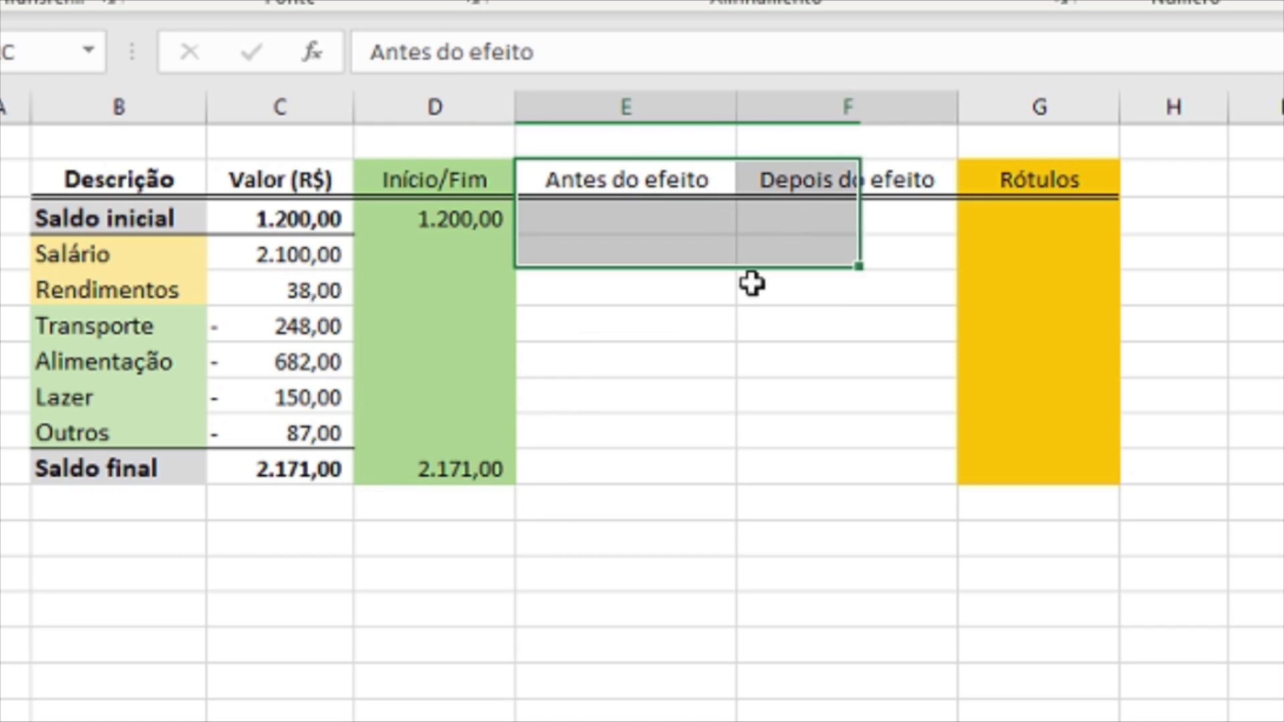
pyautogui.click(1254, 360)
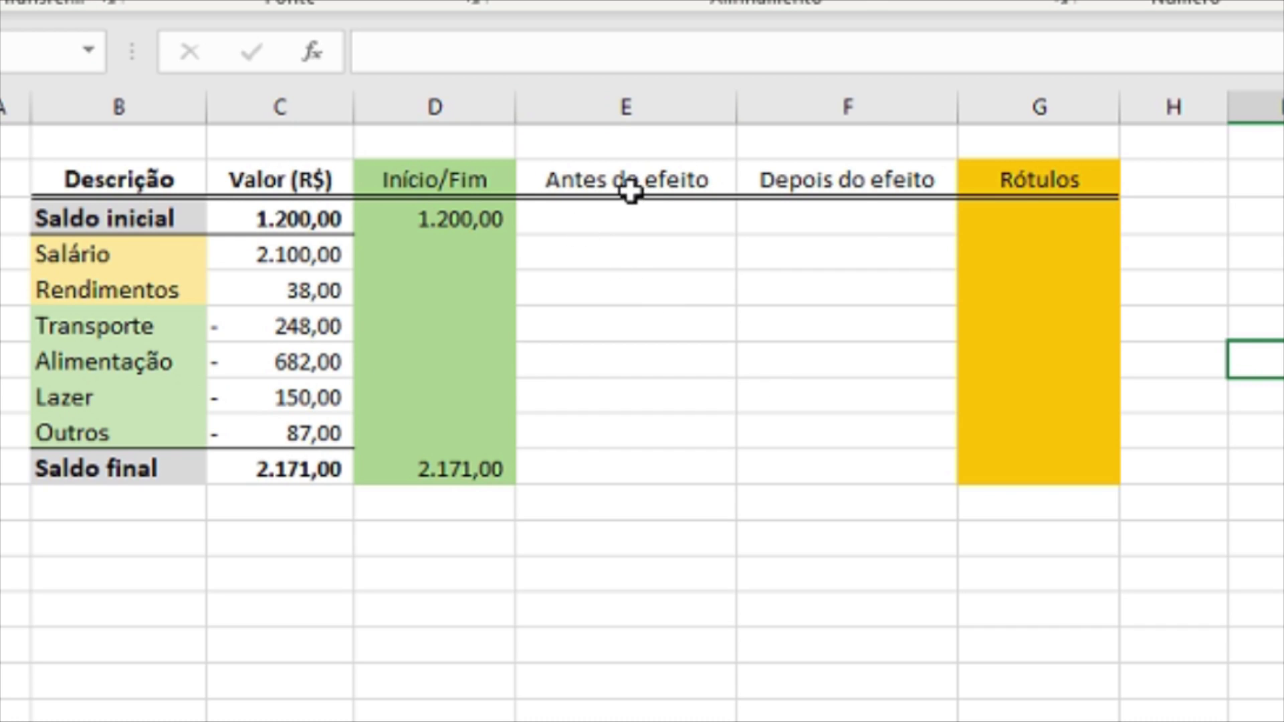
pyautogui.moveTo(630, 192)
pyautogui.mouseDown()
pyautogui.moveTo(742, 399)
pyautogui.moveTo(840, 480)
pyautogui.mouseUp()
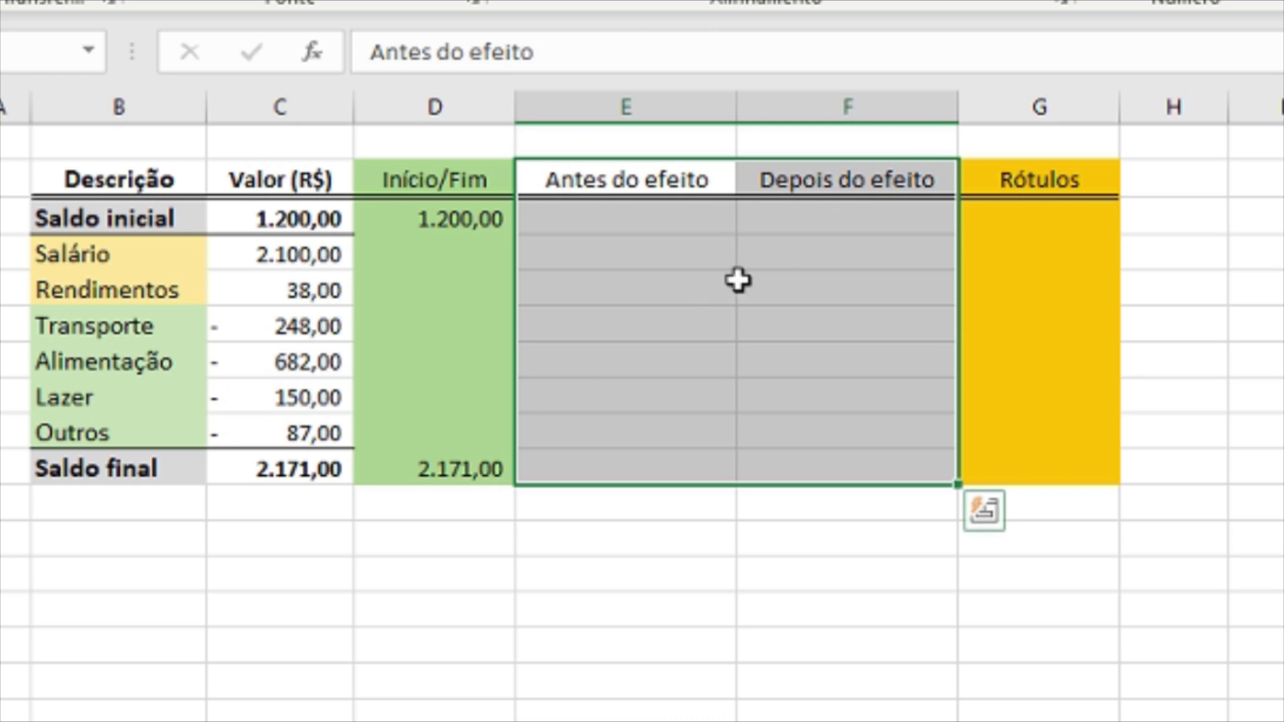
pyautogui.click(620, 259)
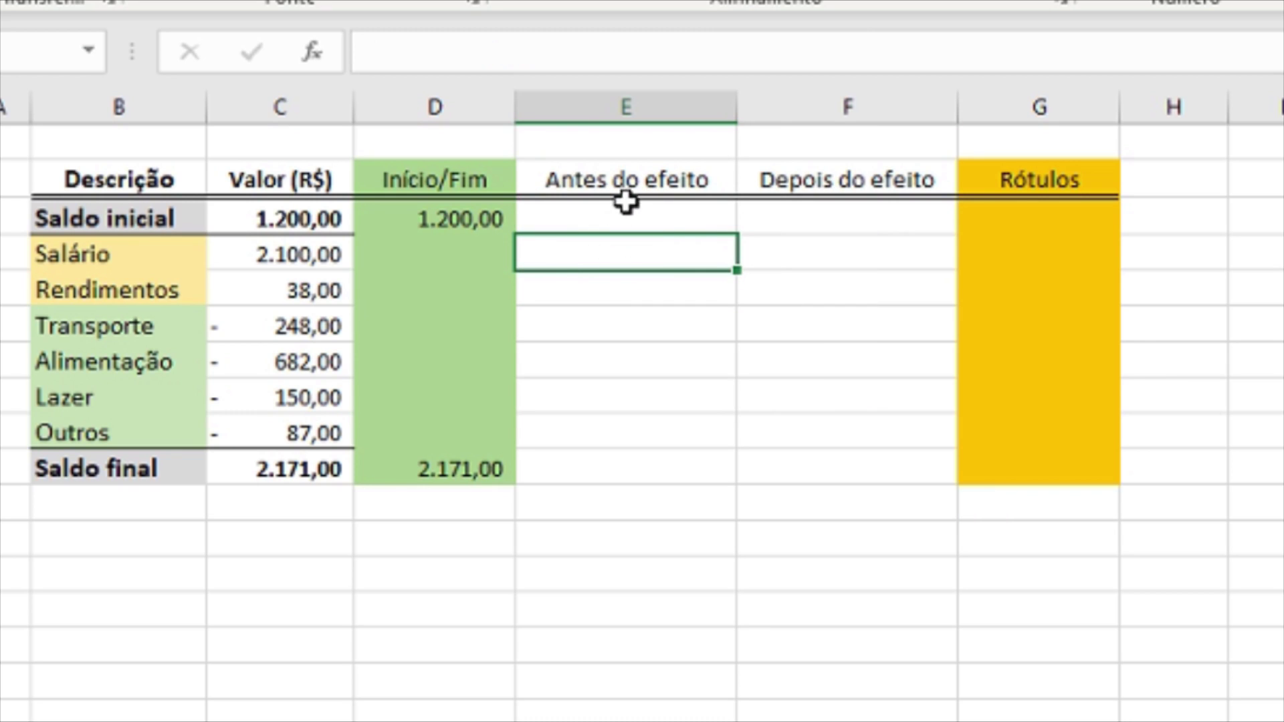
pyautogui.moveTo(107, 256); pyautogui.dragTo(381, 249)
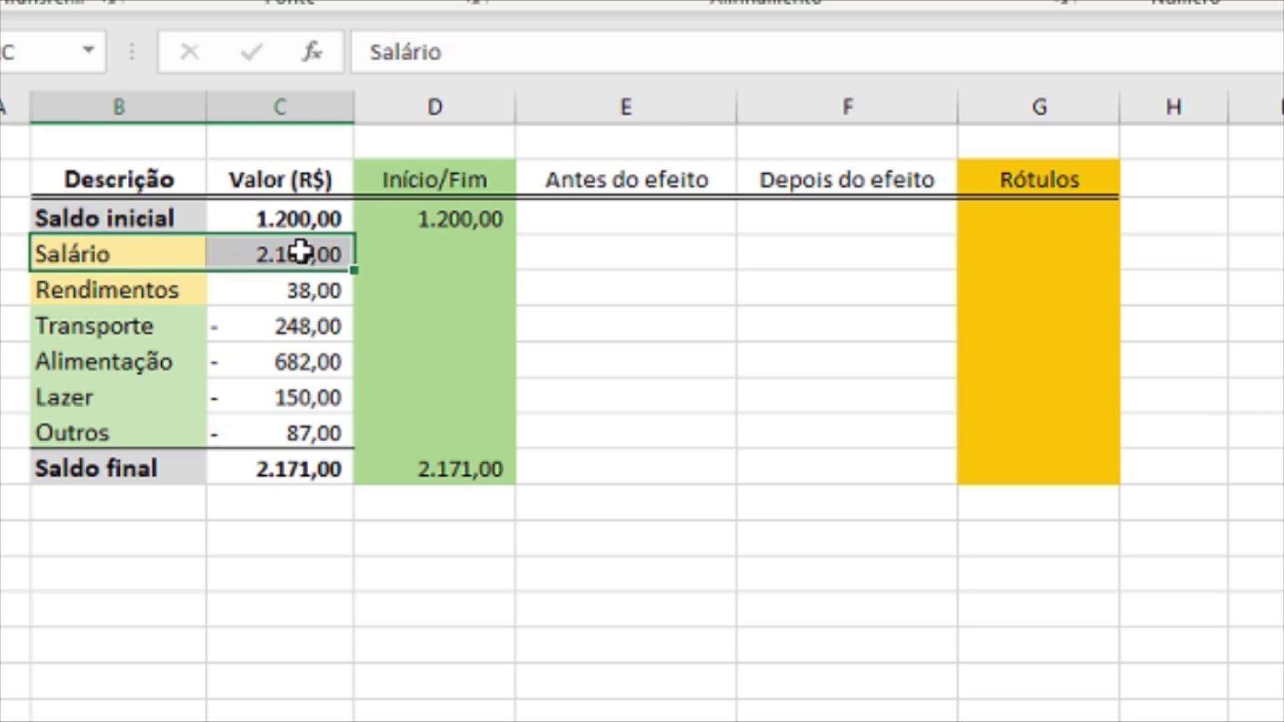
pyautogui.click(547, 261)
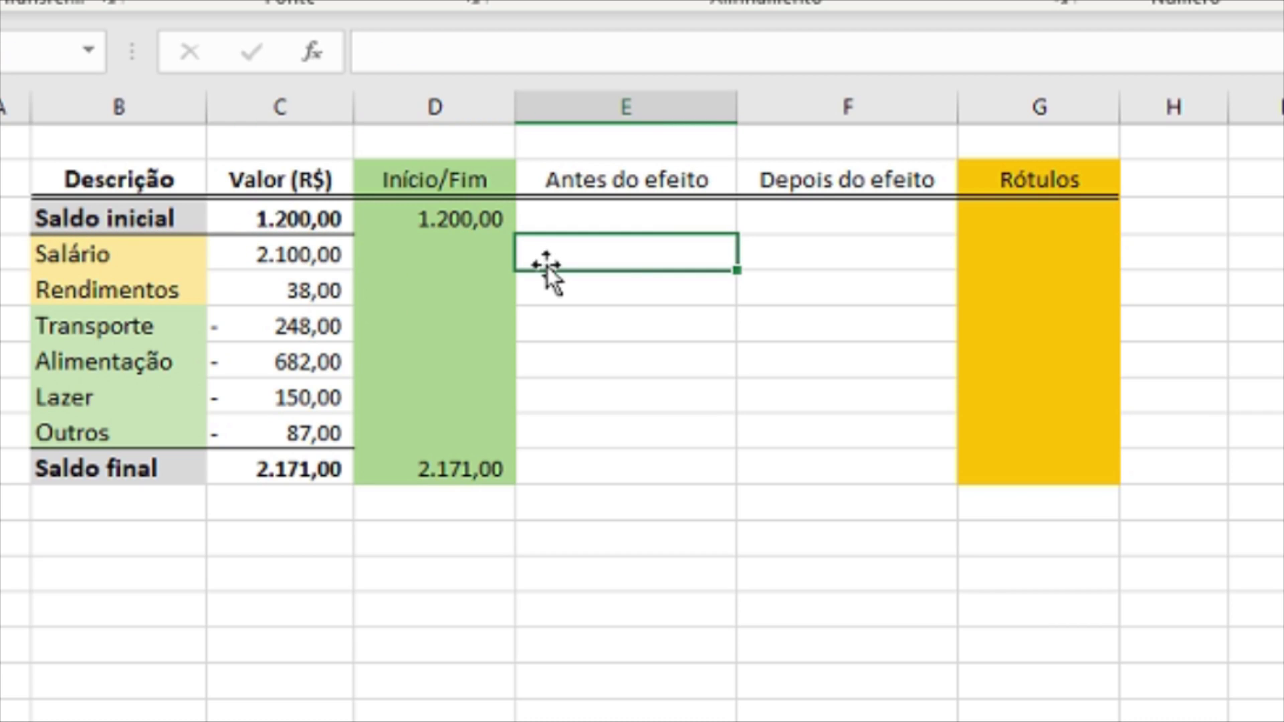
pyautogui.write('=')
pyautogui.click(393, 213)
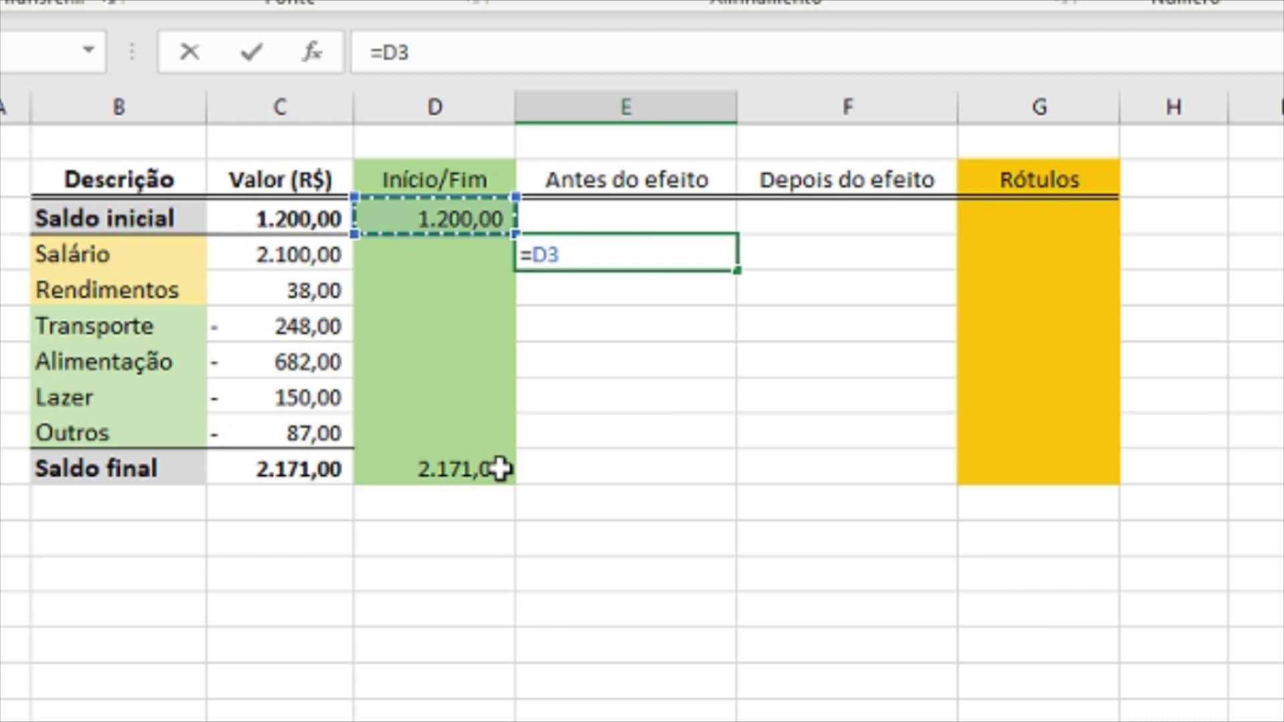
pyautogui.press('Return')
# Step: Enter =E4+C4 in F4, giving Salário's Depois do efeito of 3.300,00
pyautogui.click(766, 259)
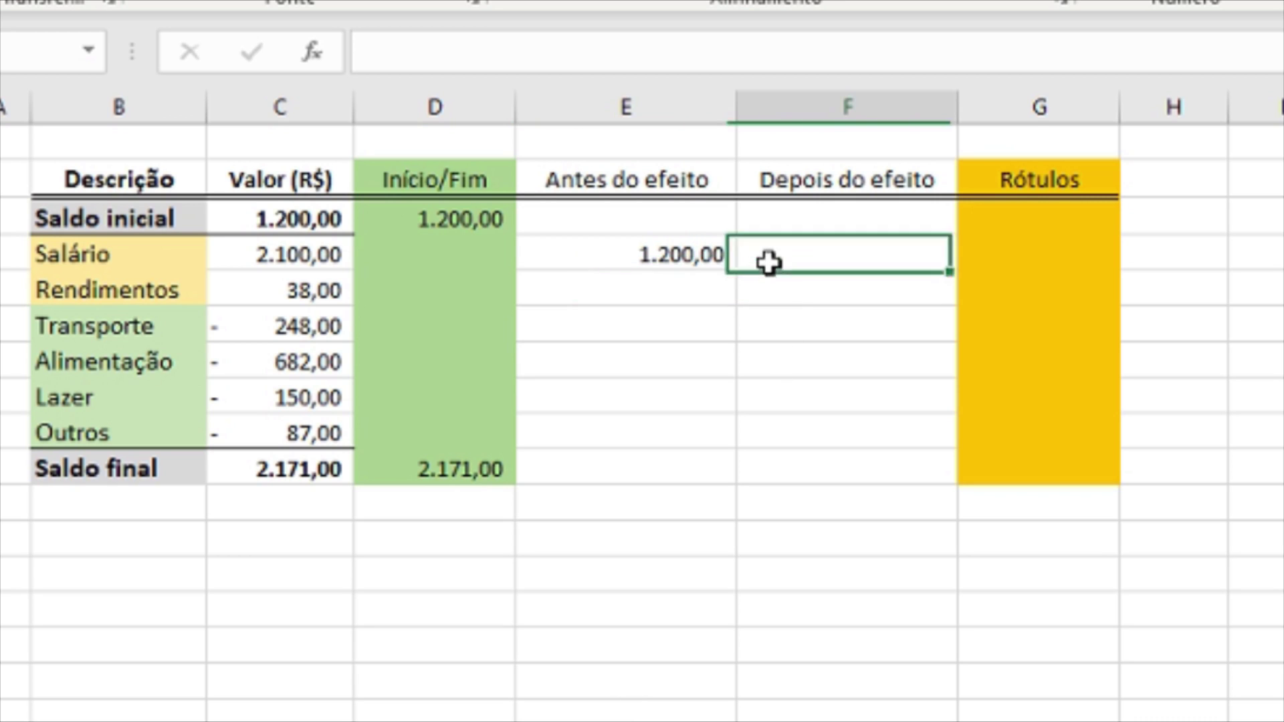
pyautogui.click(695, 248)
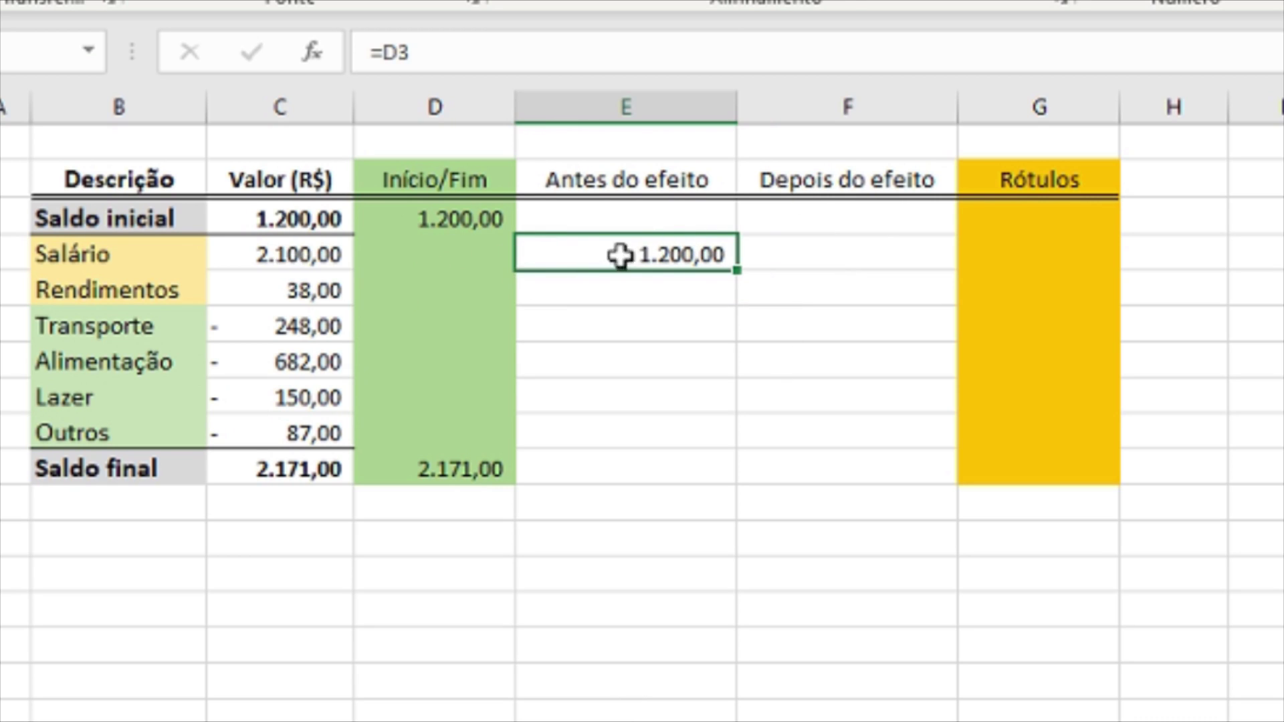
pyautogui.click(780, 251)
pyautogui.write('=')
pyautogui.click(669, 259)
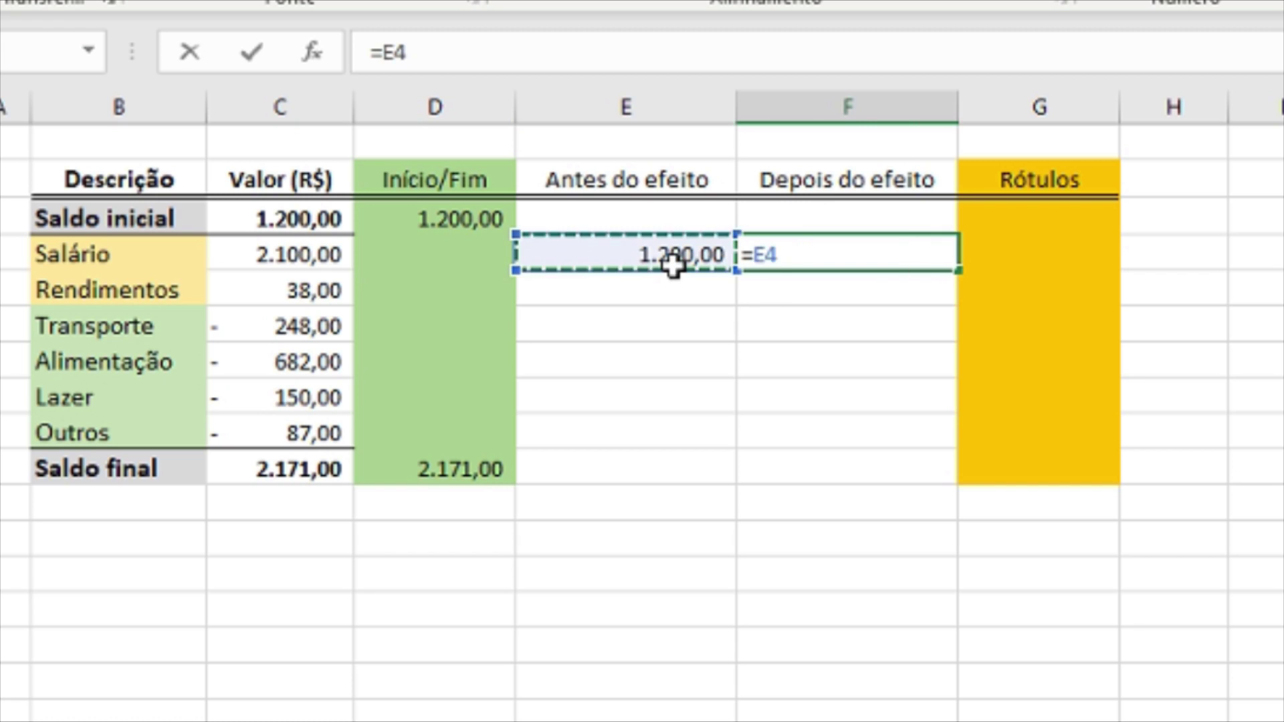
pyautogui.write('+')
pyautogui.click(310, 248)
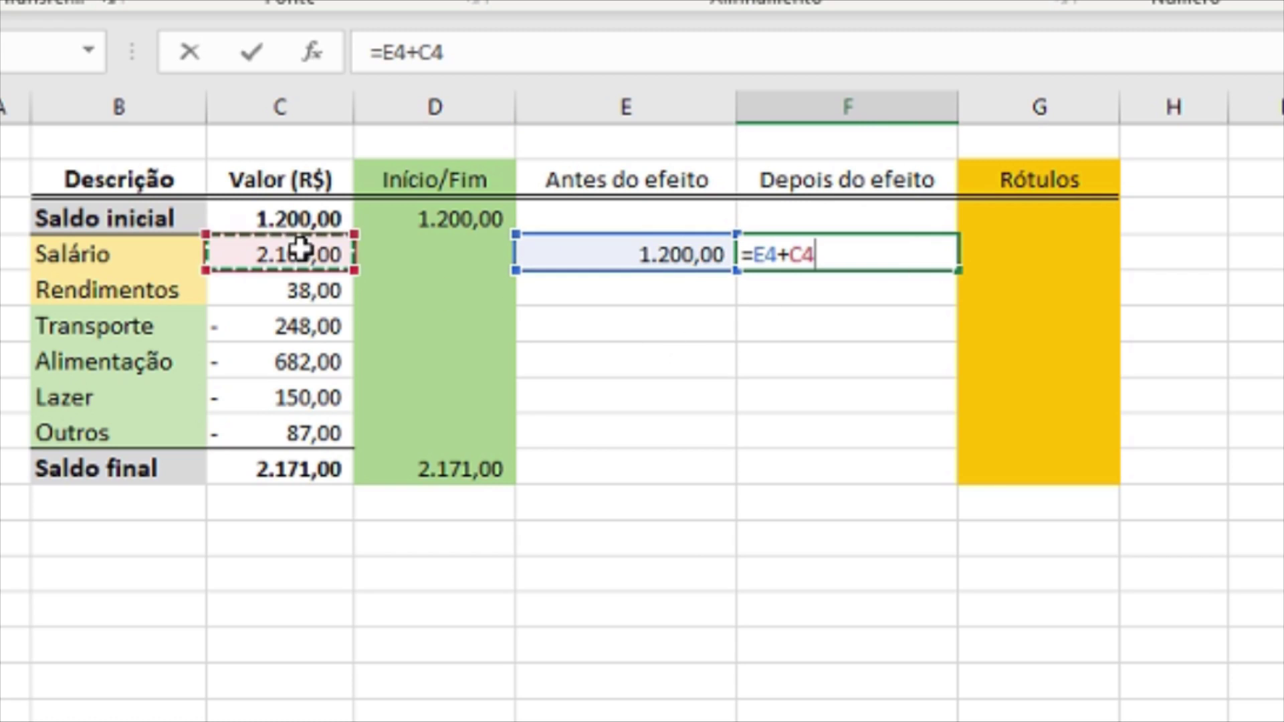
pyautogui.press('Return')
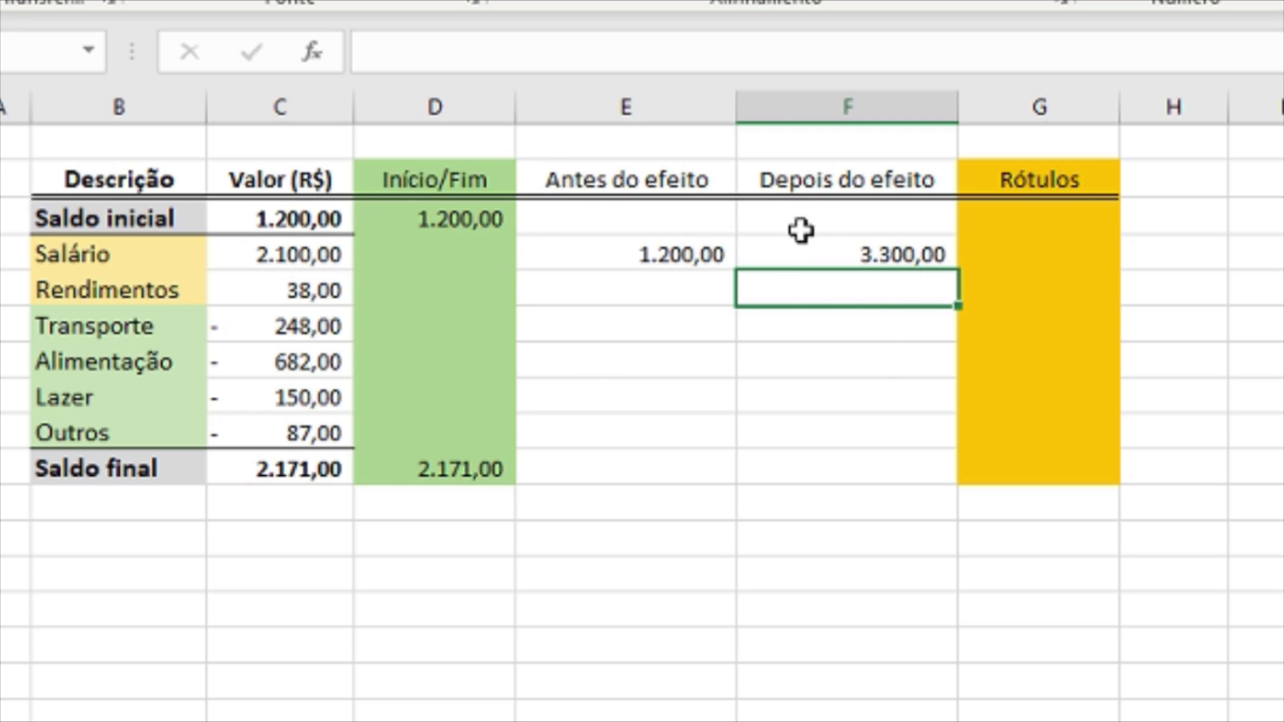
pyautogui.click(169, 264)
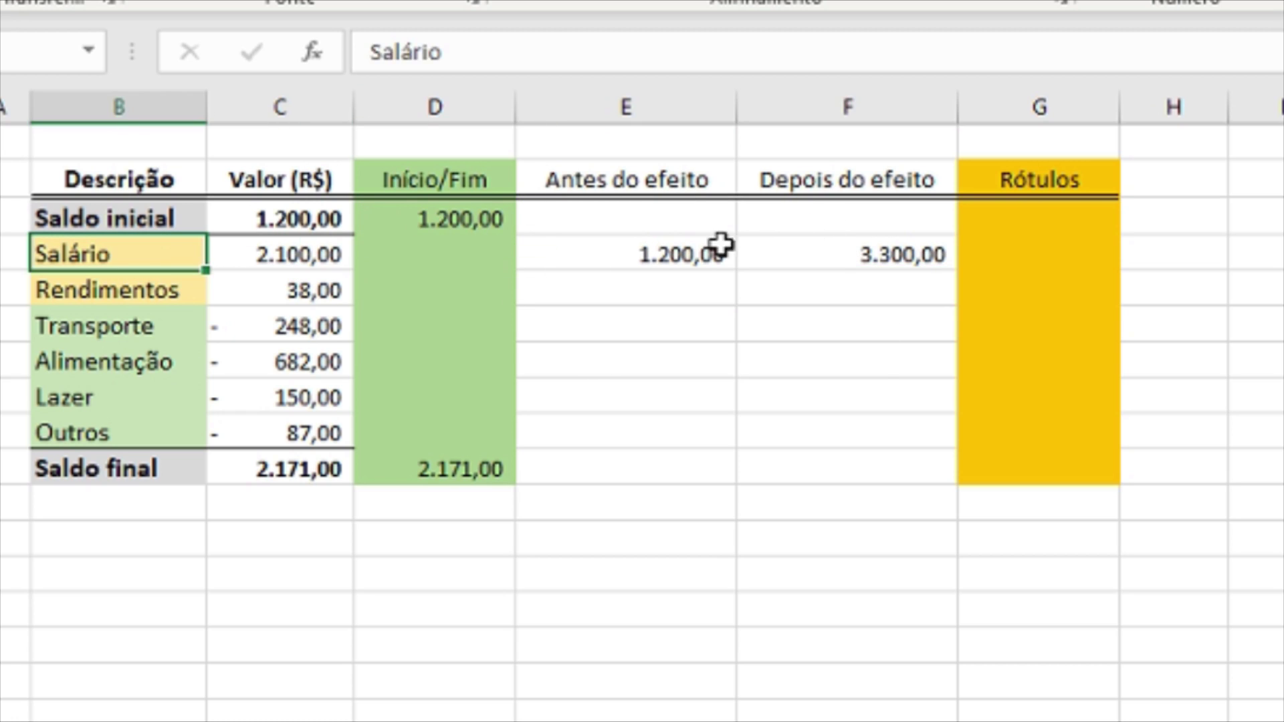
pyautogui.click(859, 262)
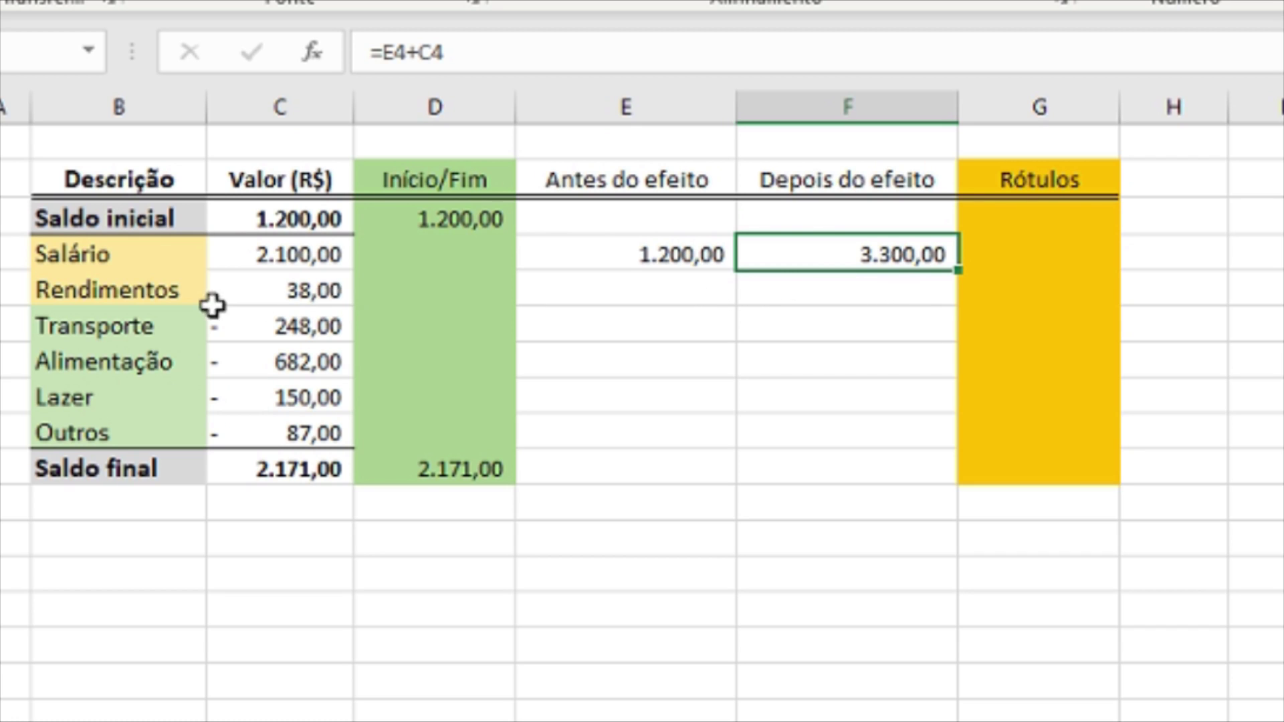
# Step: Enter =F4 in E5 for Rendimentos' Antes do efeito
pyautogui.click(619, 280)
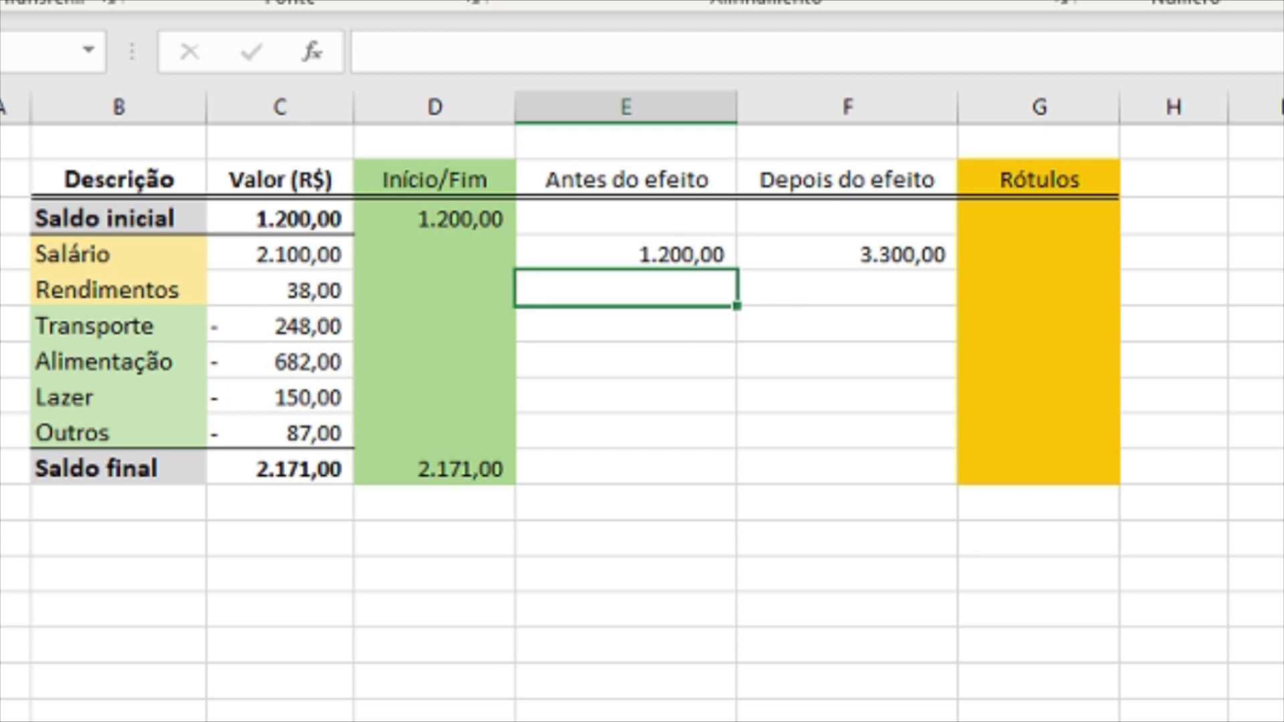
pyautogui.write('=')
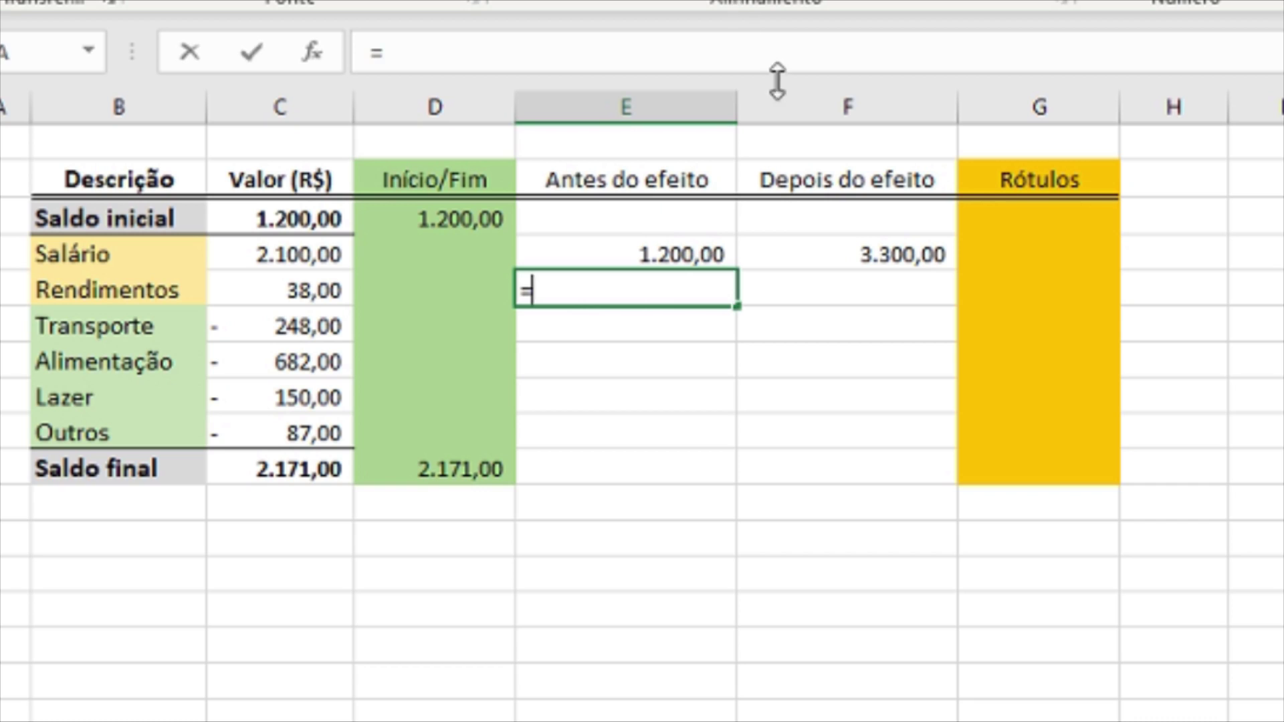
pyautogui.click(896, 252)
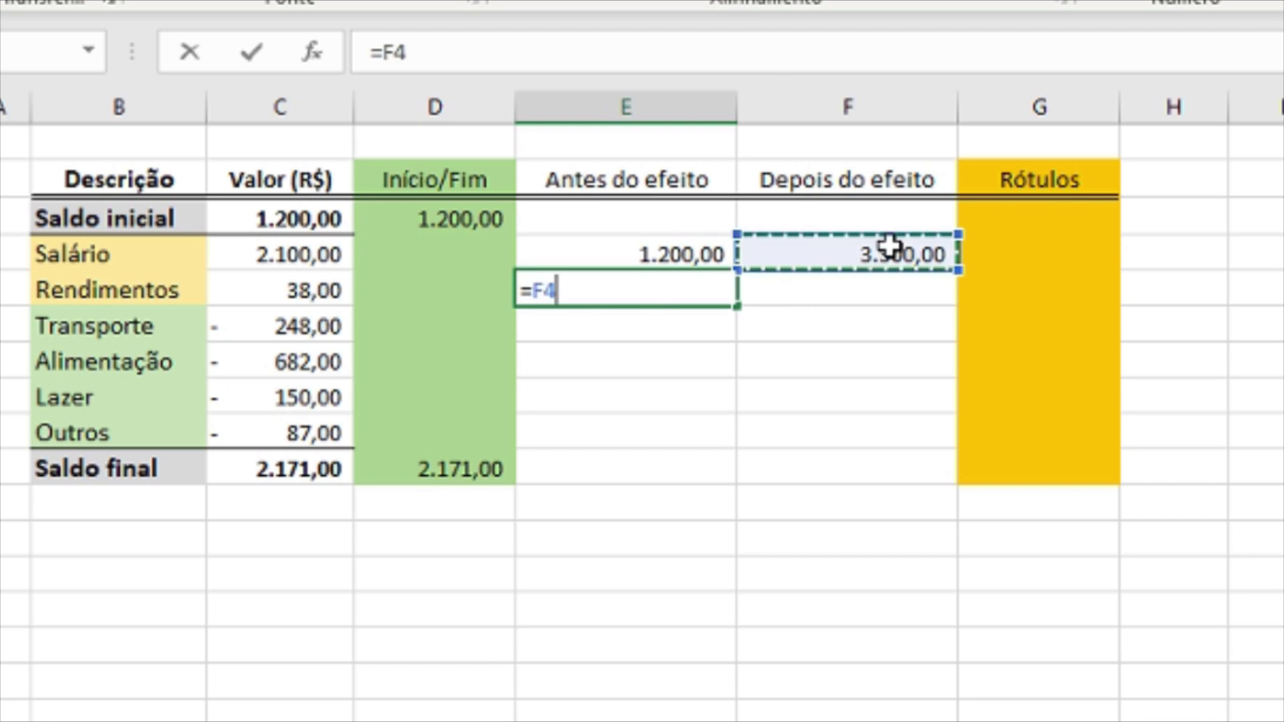
pyautogui.press('Return')
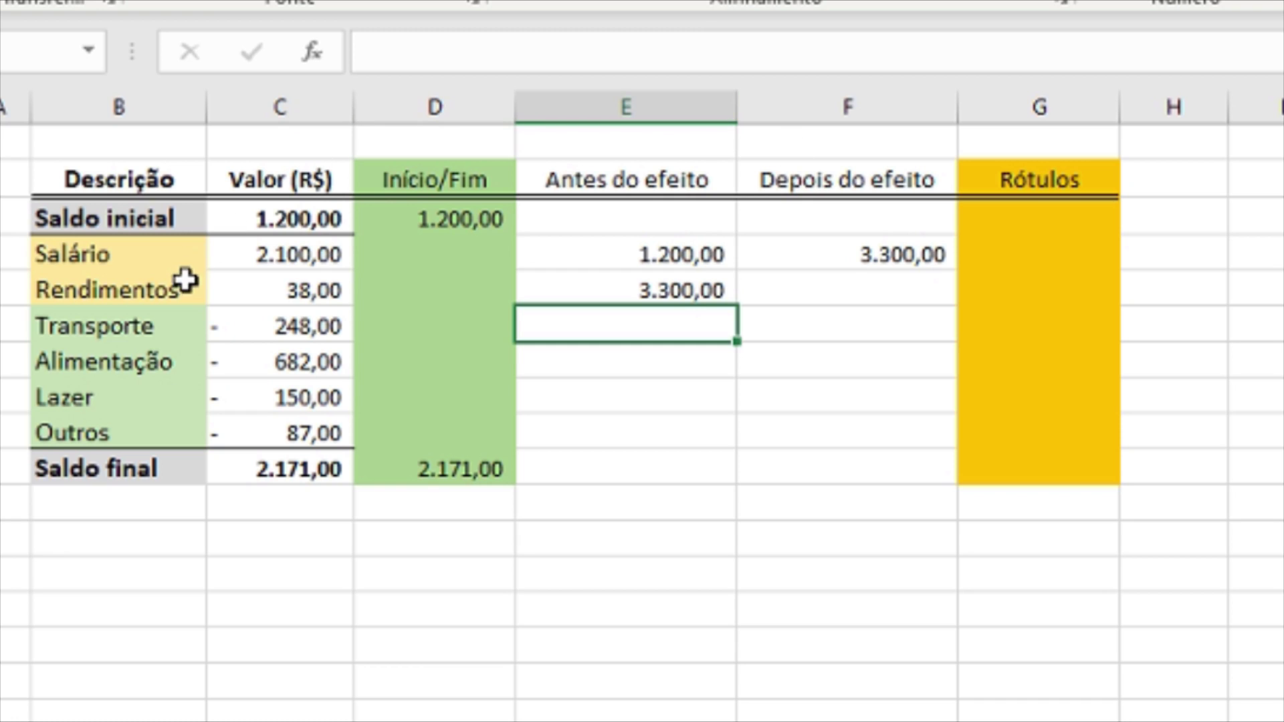
# Step: Enter =E5+C5 in F5, giving Rendimentos' Depois do efeito of 3.338,00
pyautogui.click(819, 287)
pyautogui.write('=')
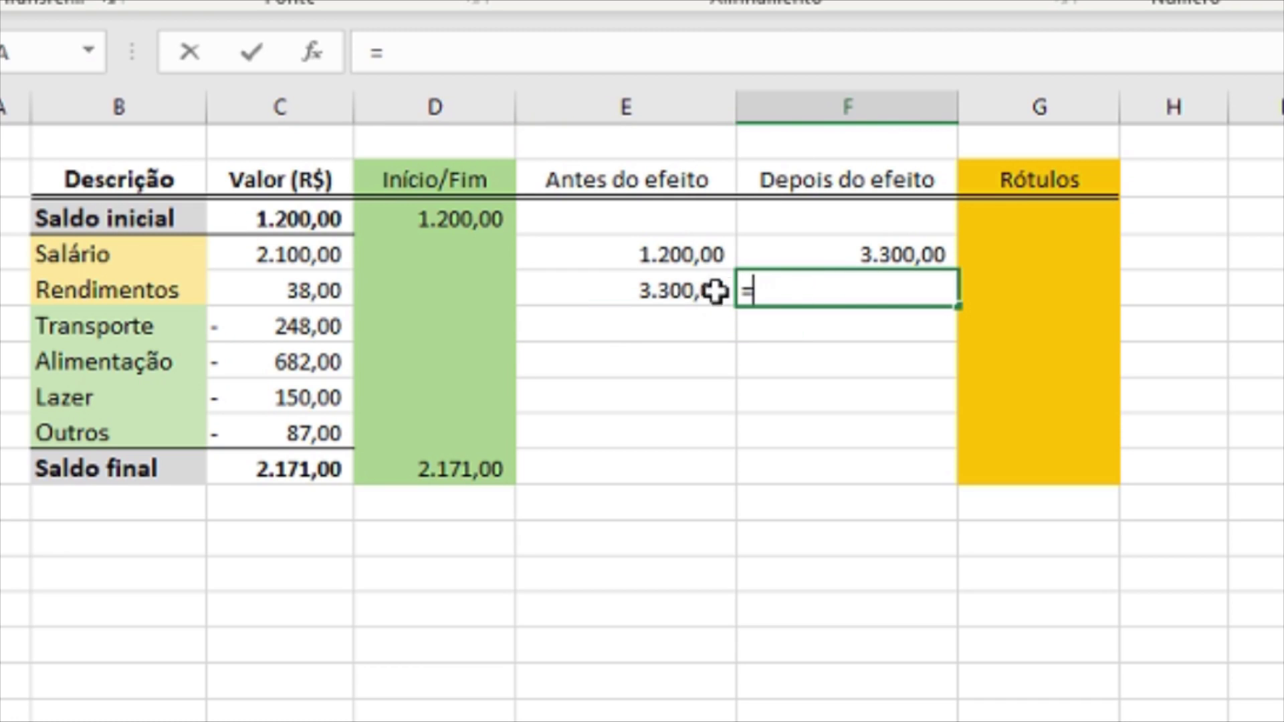
pyautogui.click(682, 290)
pyautogui.write('+')
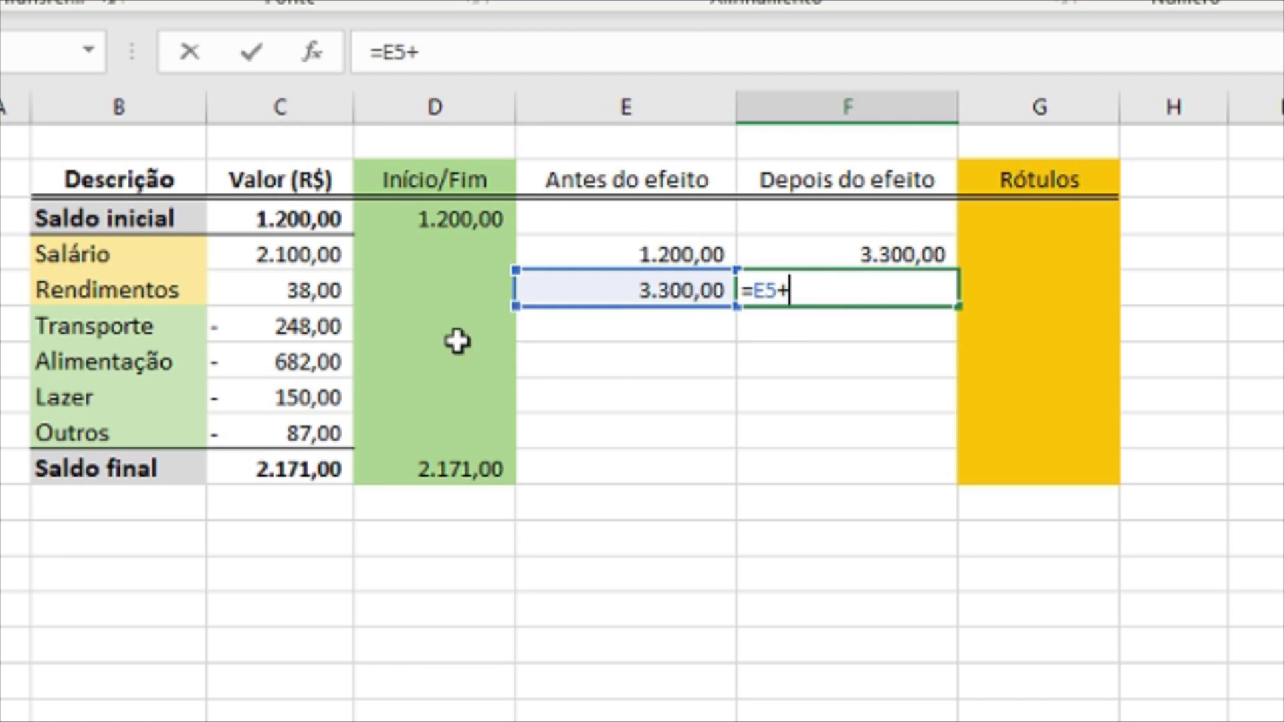
pyautogui.click(317, 293)
pyautogui.press('Return')
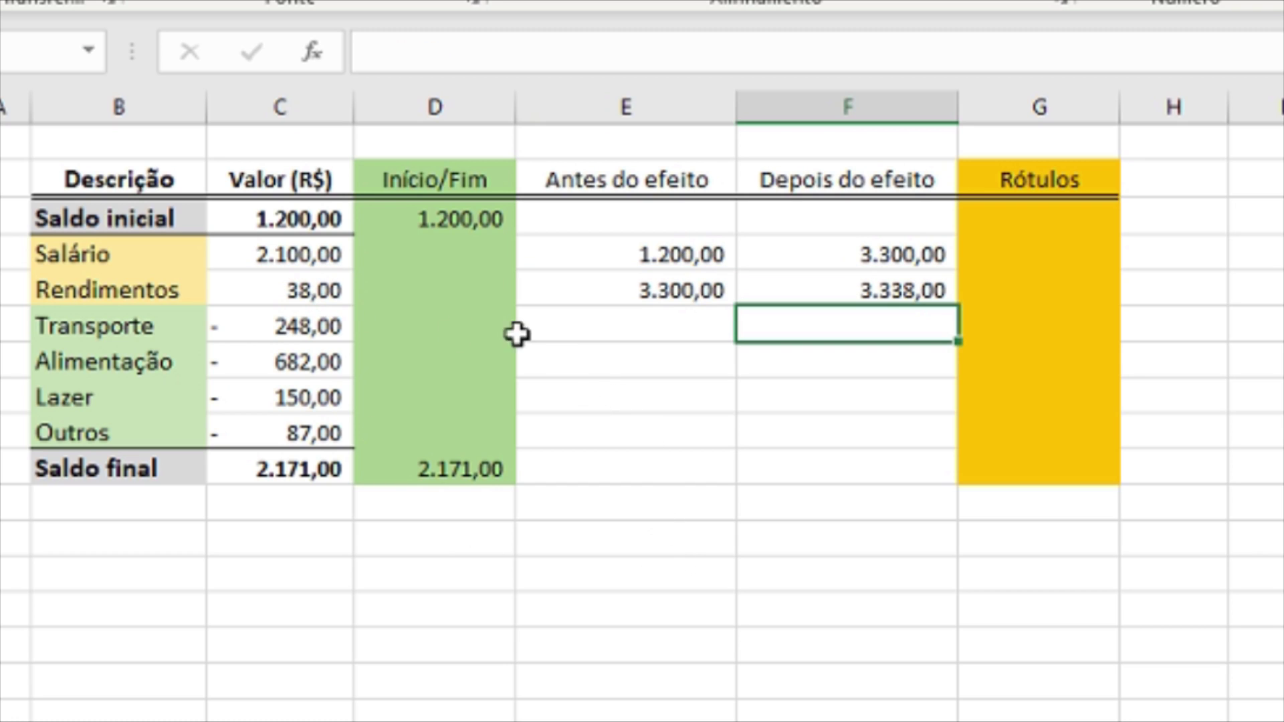
pyautogui.click(147, 292)
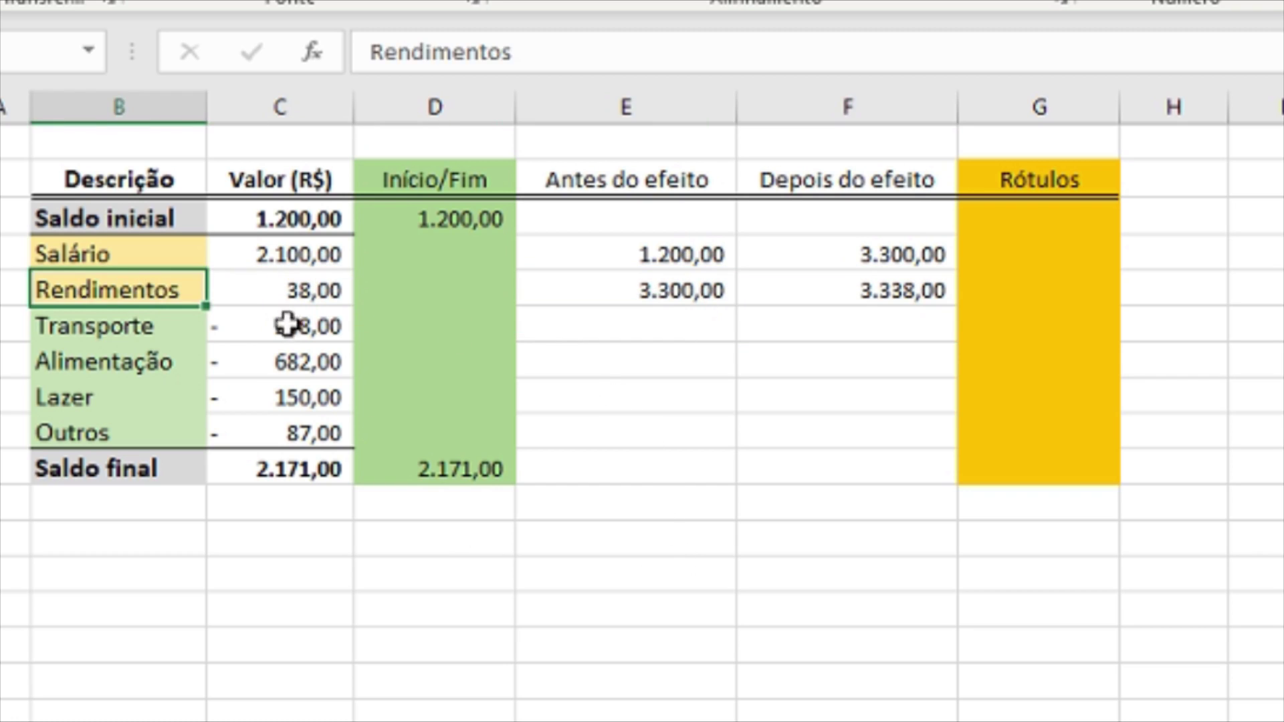
pyautogui.click(685, 331)
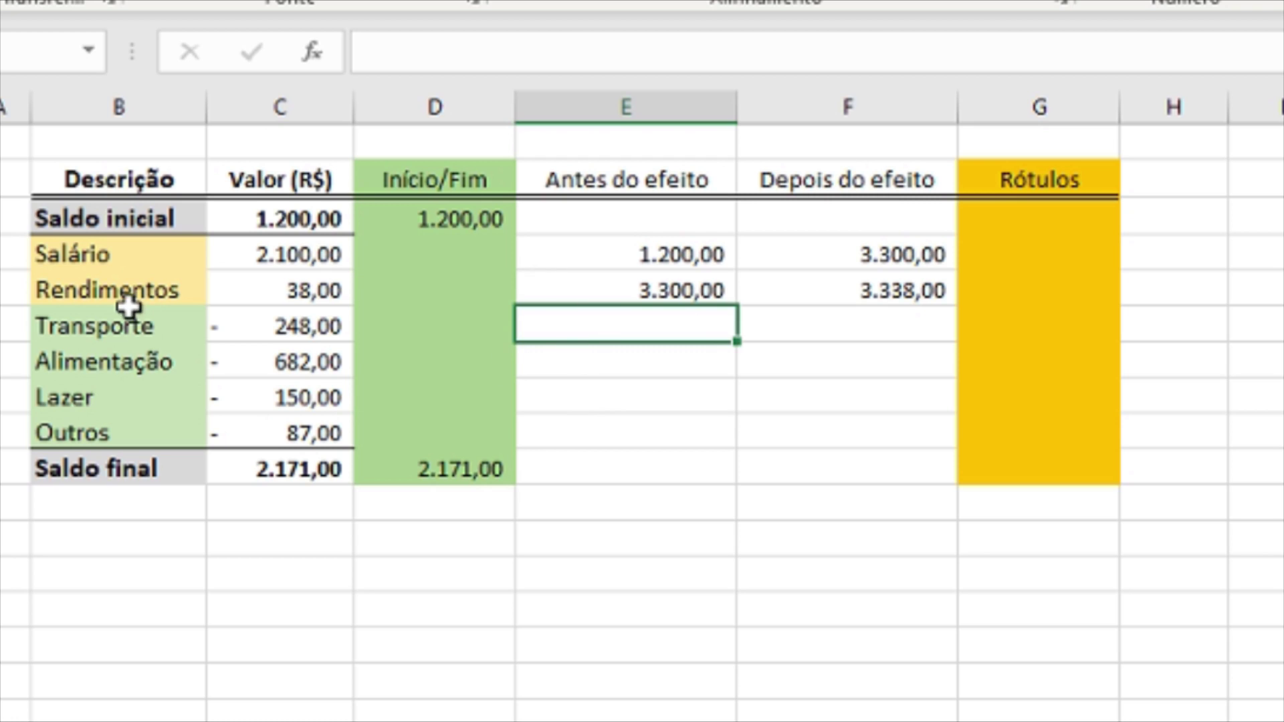
pyautogui.moveTo(6, 324); pyautogui.dragTo(1090, 324)
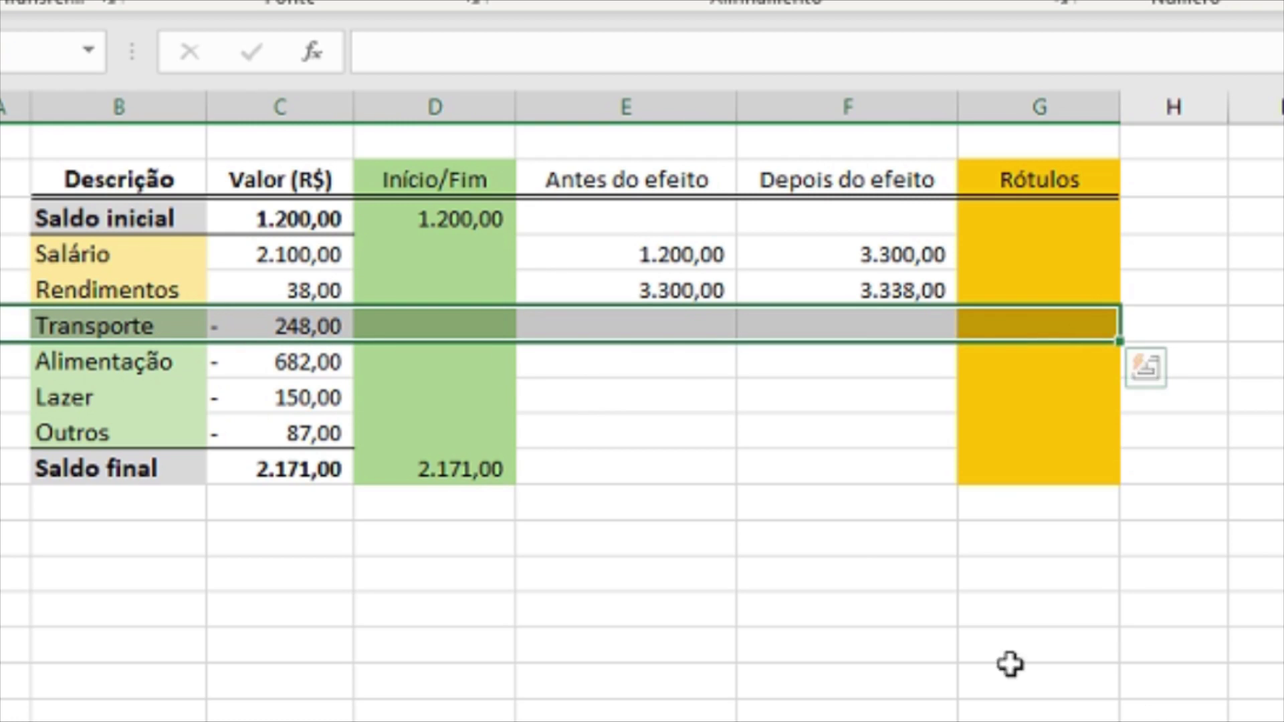
# Step: Enter =F5 in E6 and =E6+C6 in F6, bringing Transporte to 3.090,00
pyautogui.click(654, 322)
pyautogui.write('=')
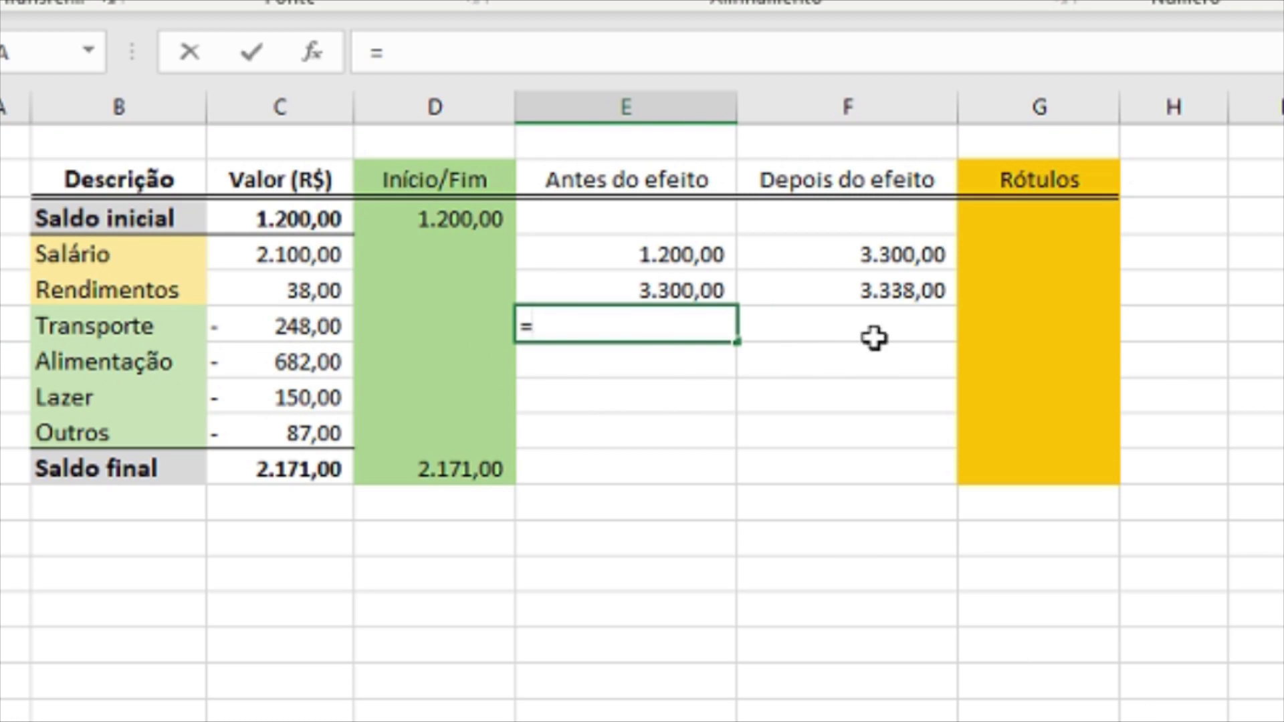
pyautogui.click(866, 290)
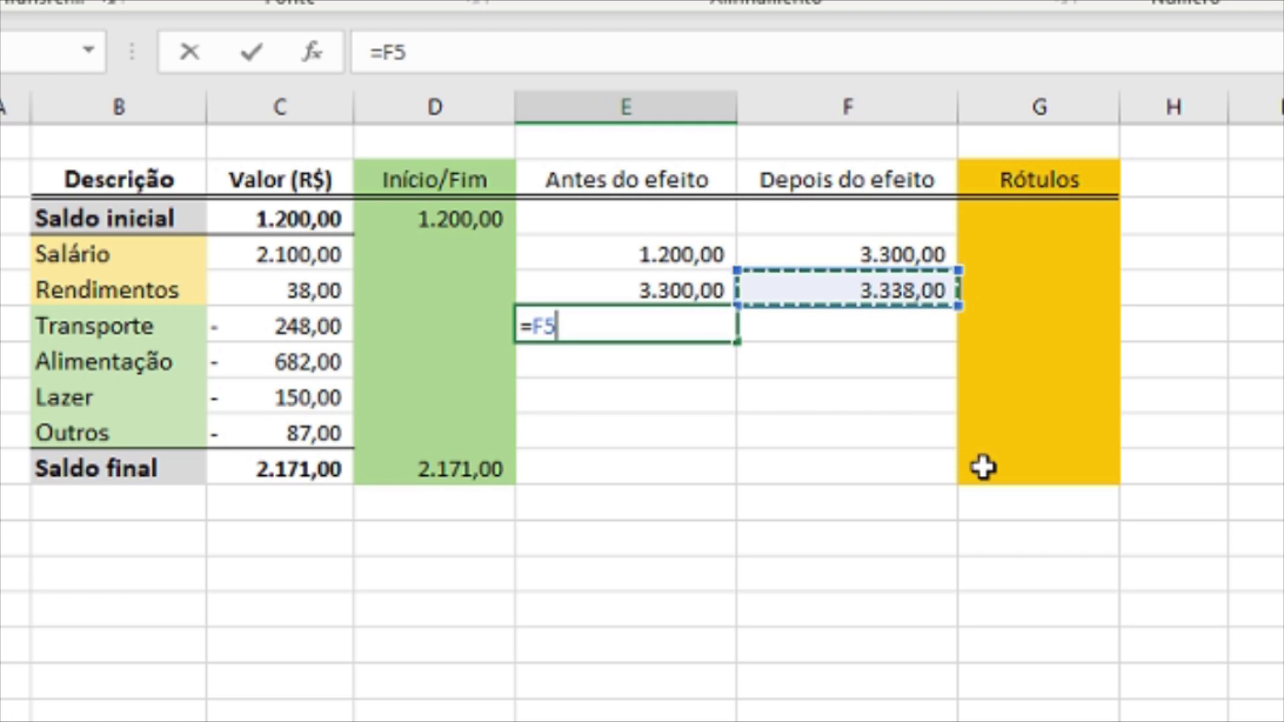
pyautogui.press('Return')
pyautogui.click(788, 327)
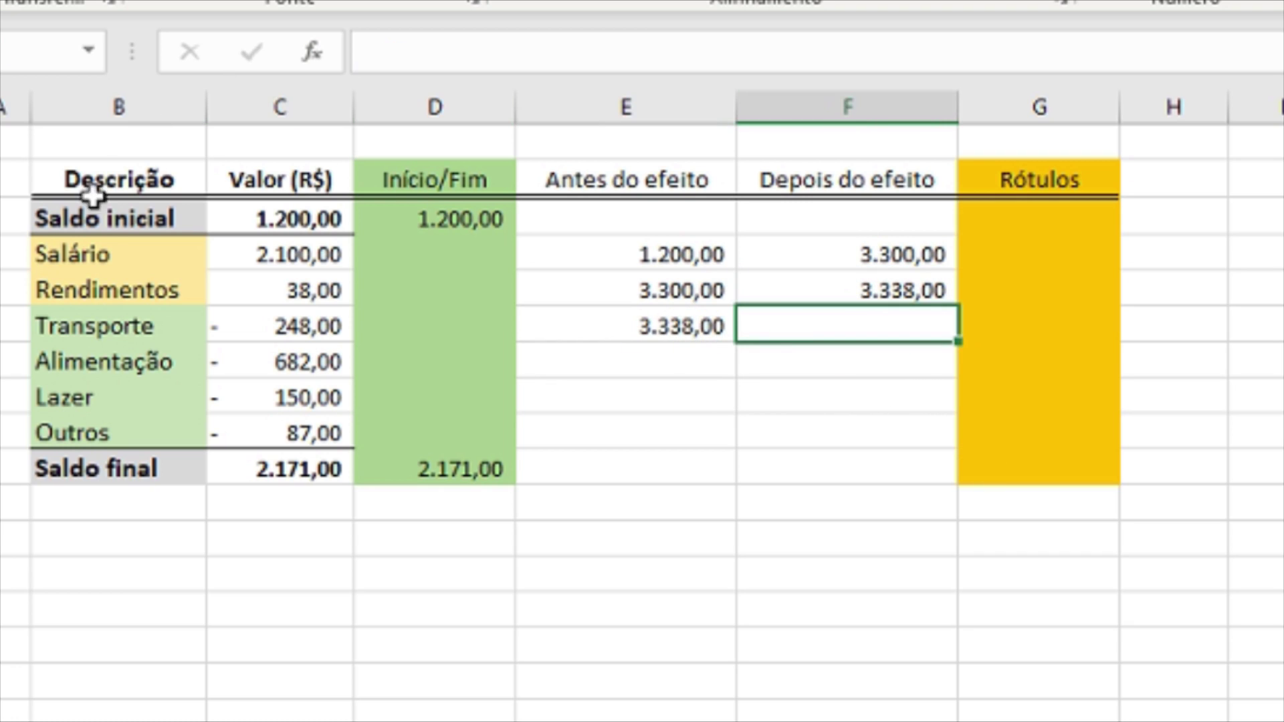
pyautogui.write('=')
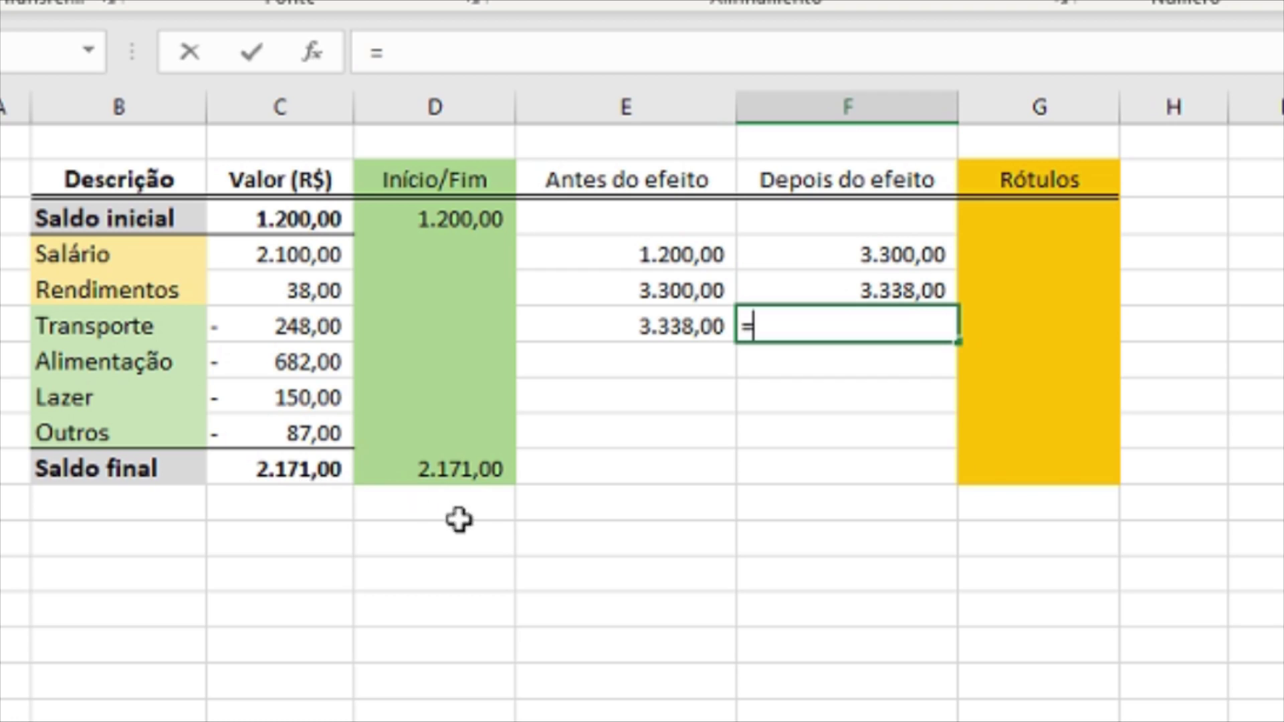
pyautogui.click(658, 325)
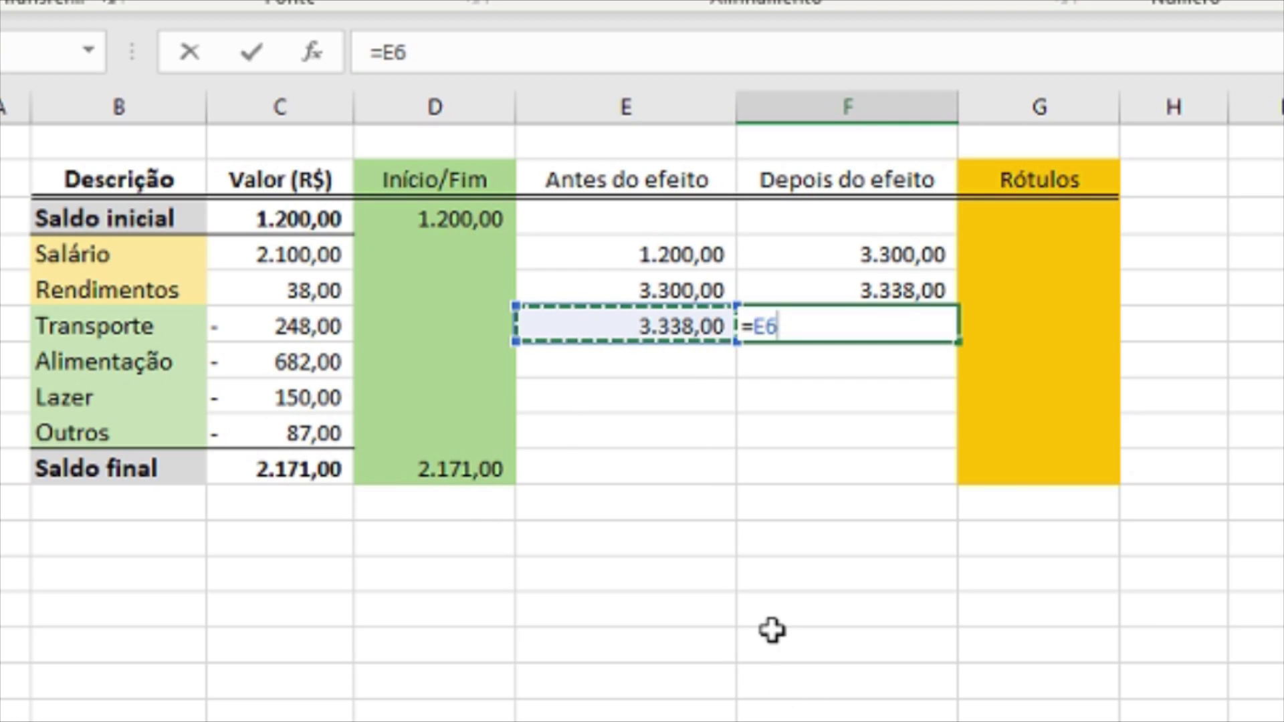
pyautogui.write('+')
pyautogui.click(299, 338)
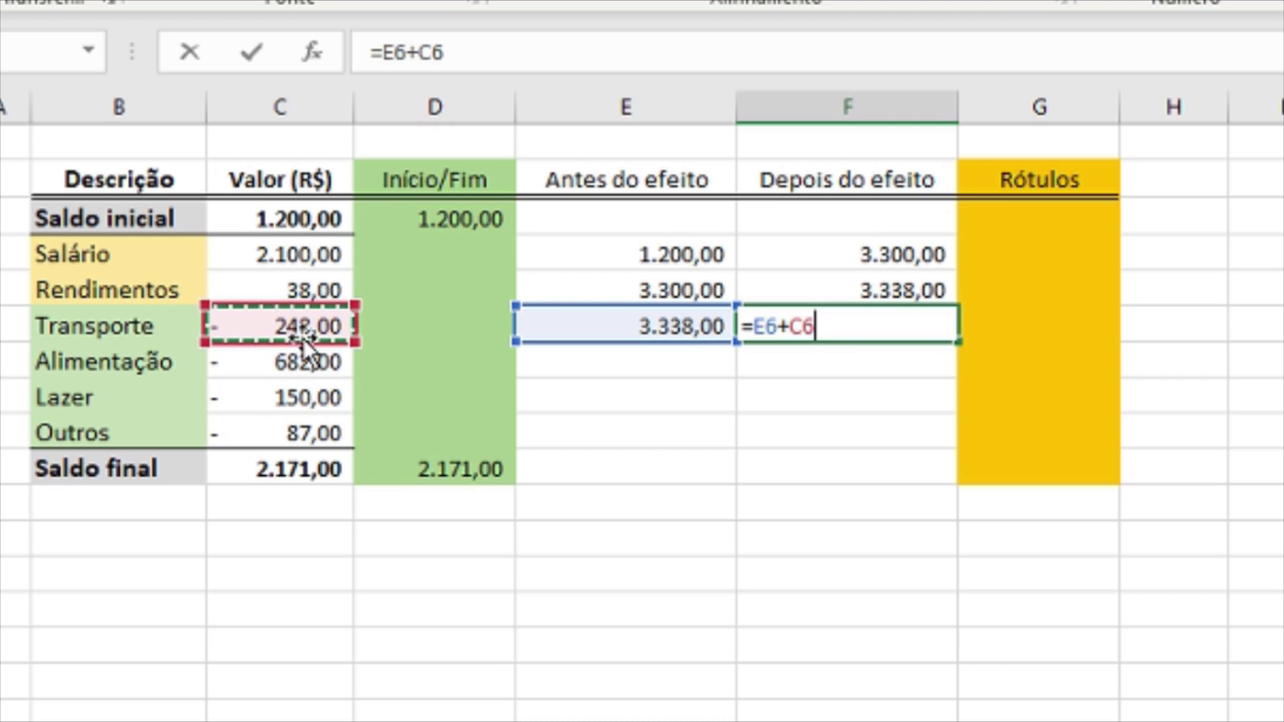
pyautogui.press('Return')
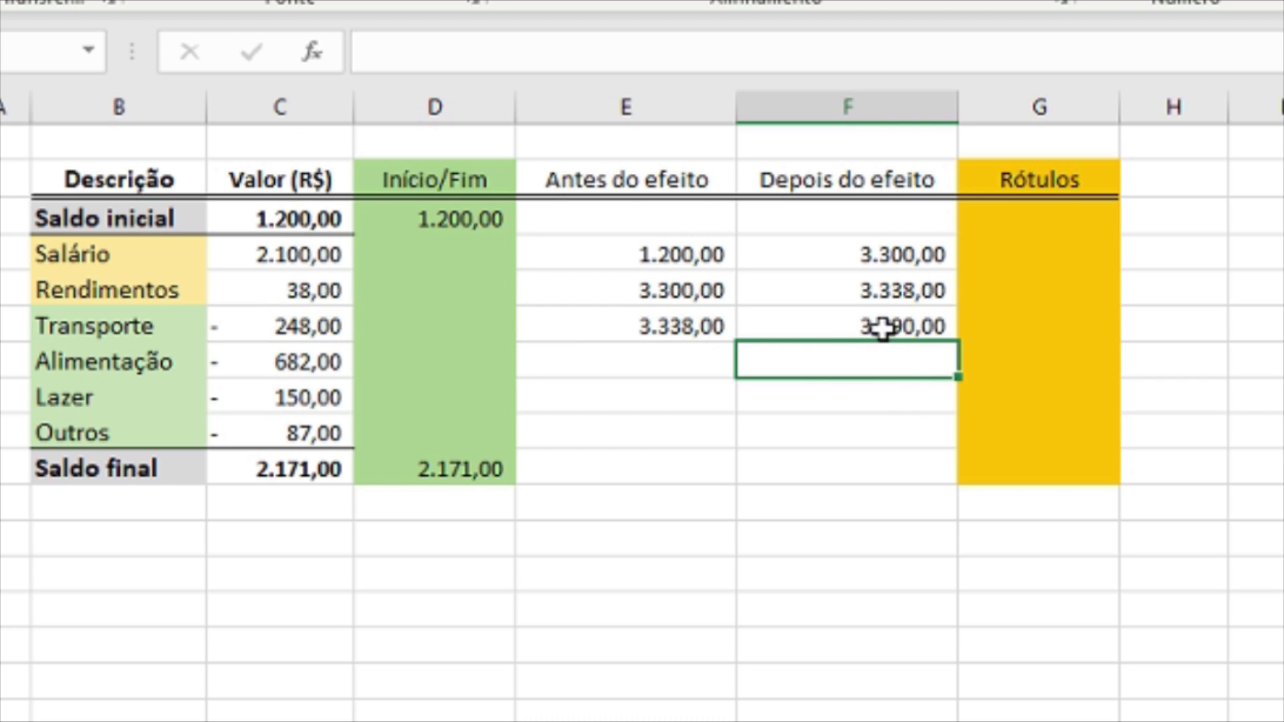
# Step: Review the formulas in F6, E5 and F5 to show how each row chains to the previous
pyautogui.click(874, 326)
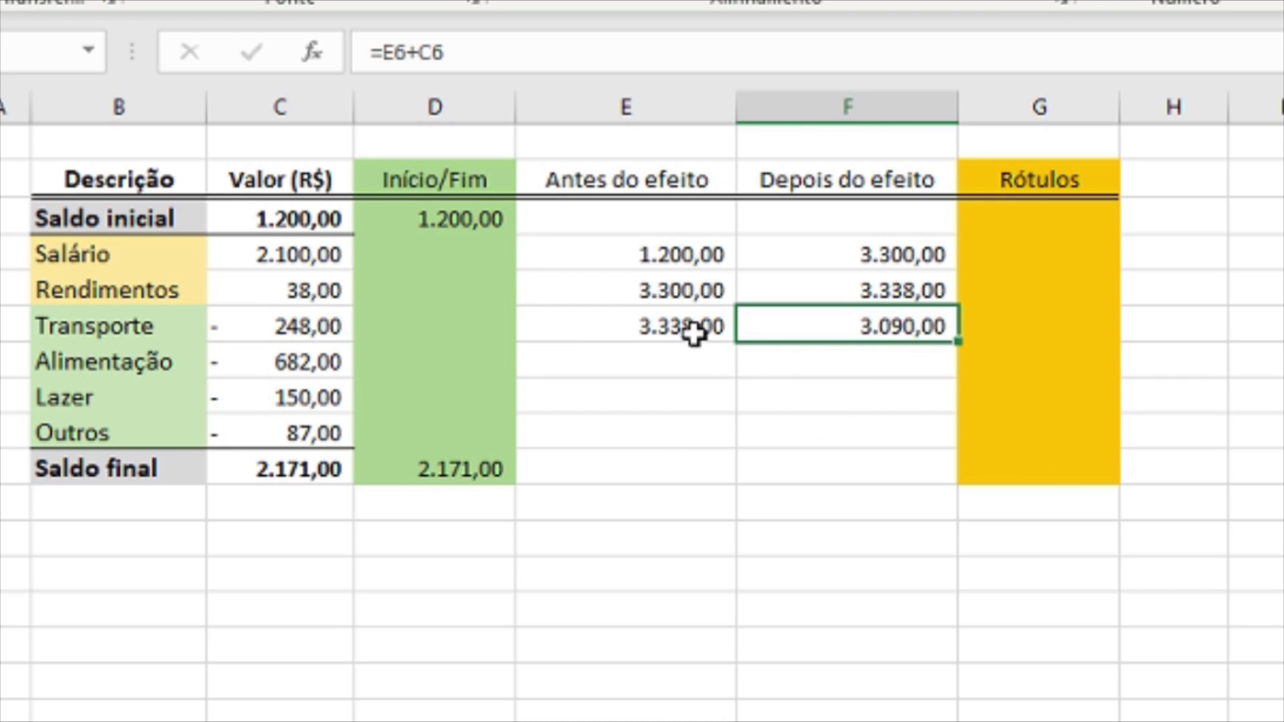
pyautogui.click(722, 294)
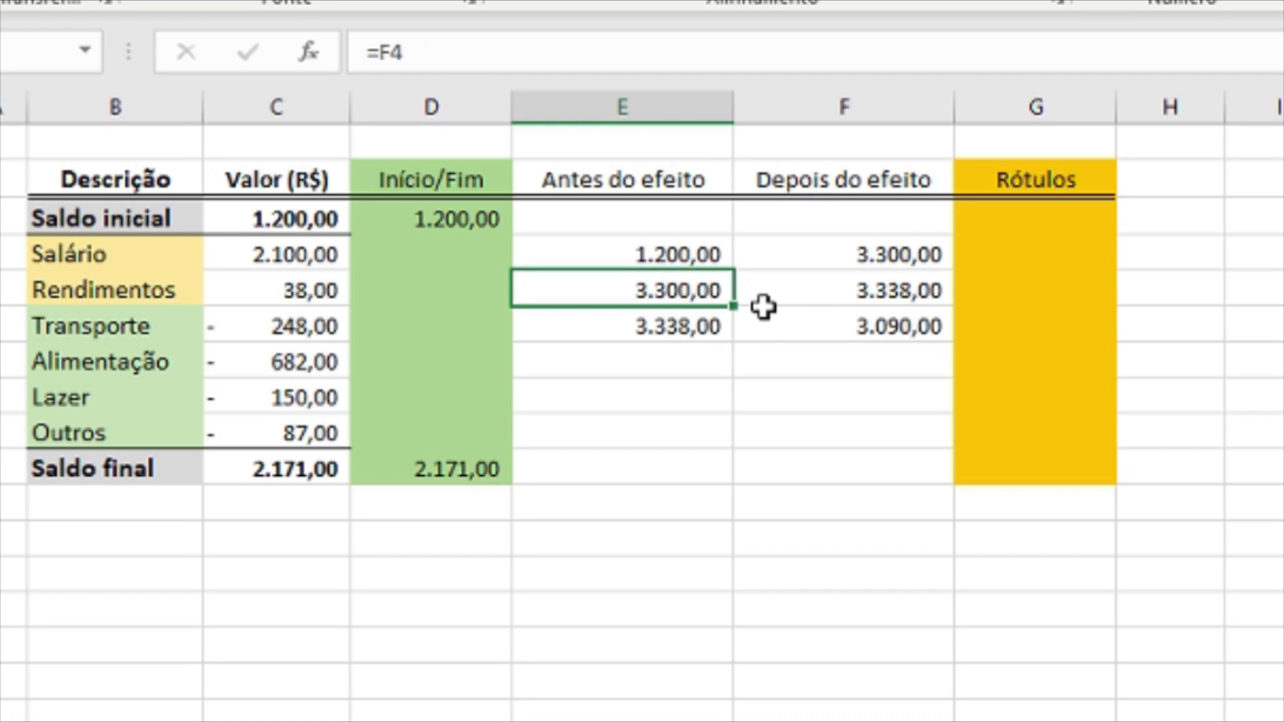
pyautogui.press('F2')
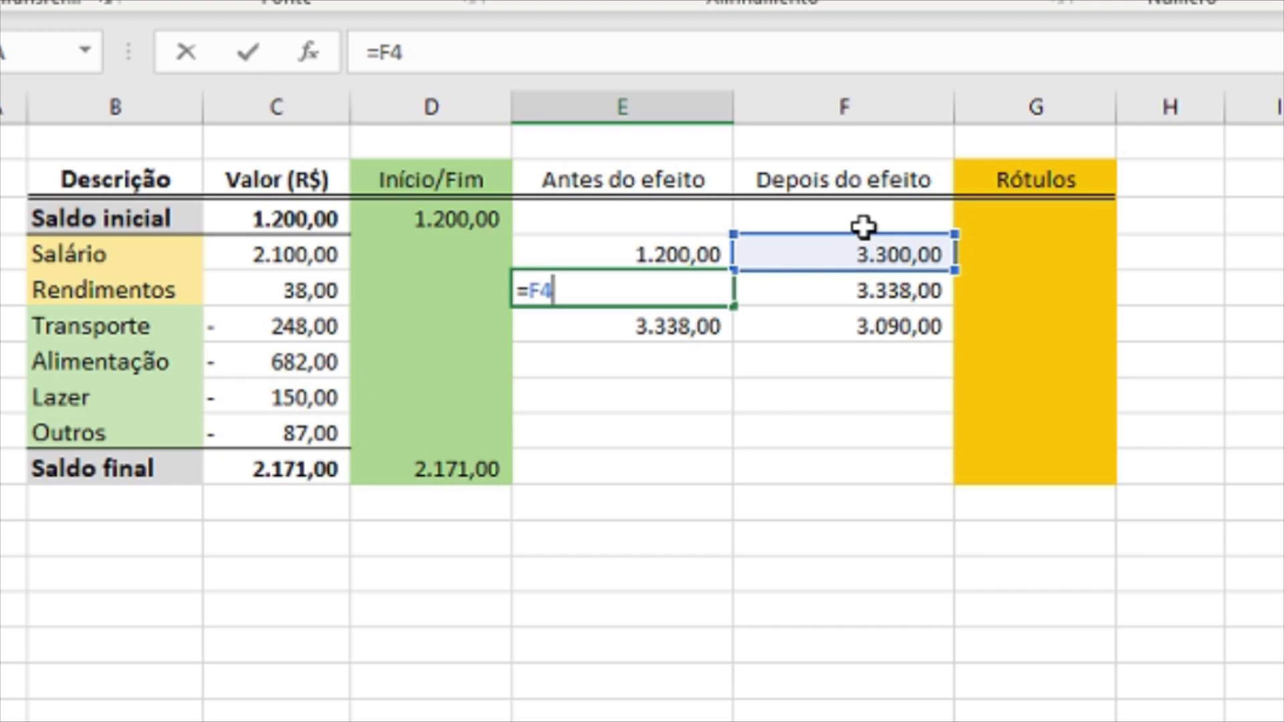
pyautogui.hotkey('ctrl', 'Return')
pyautogui.moveTo(194, 253); pyautogui.dragTo(945, 254)
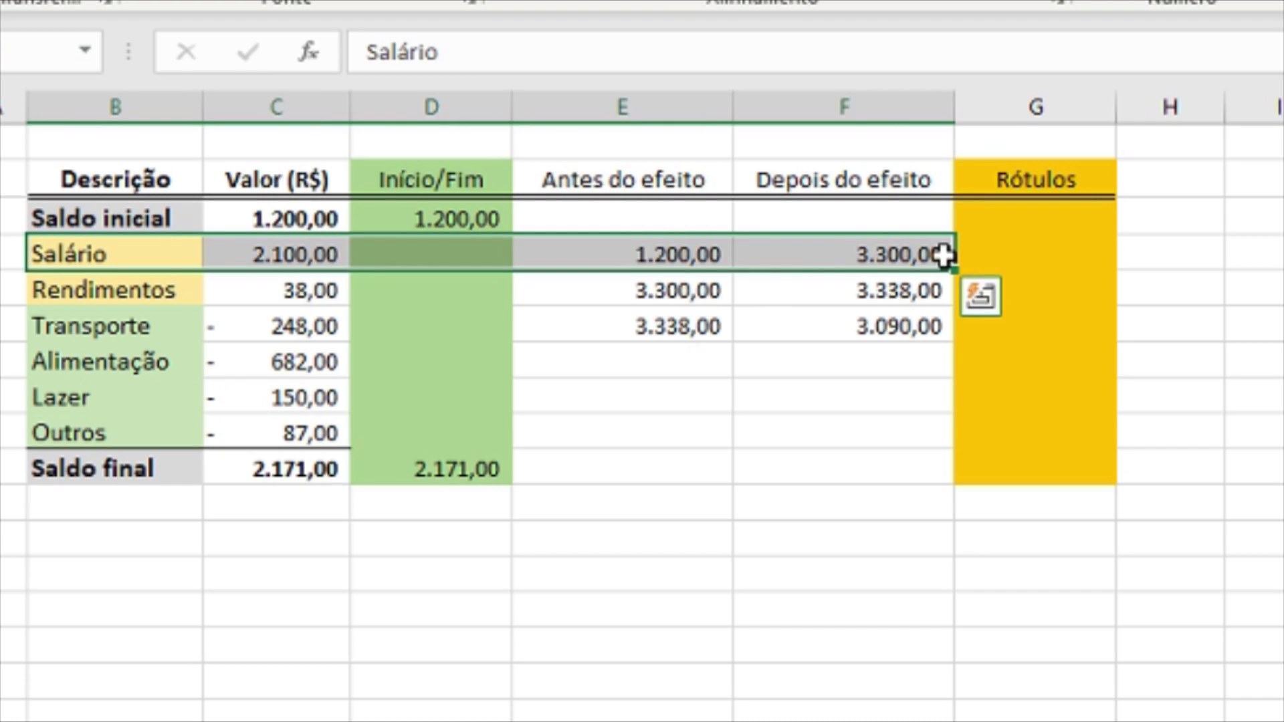
pyautogui.click(687, 291)
pyautogui.click(835, 292)
pyautogui.press('F2')
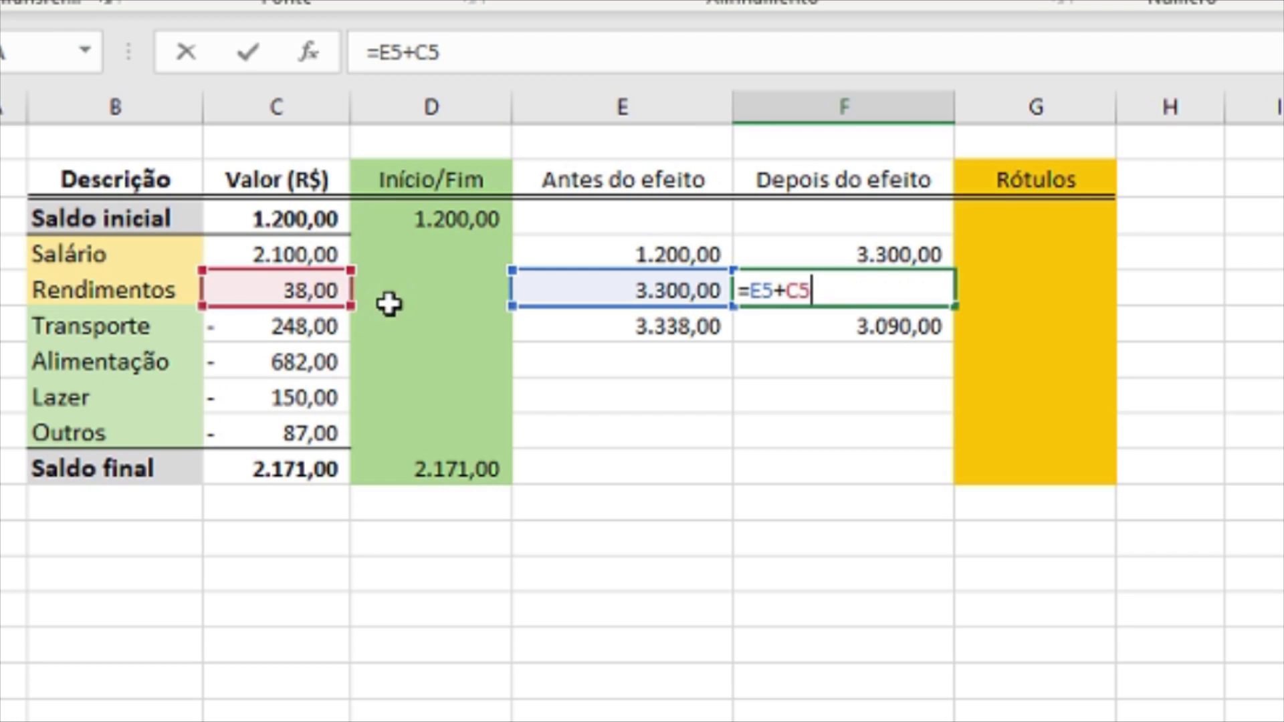
pyautogui.hotkey('ctrl', 'Return')
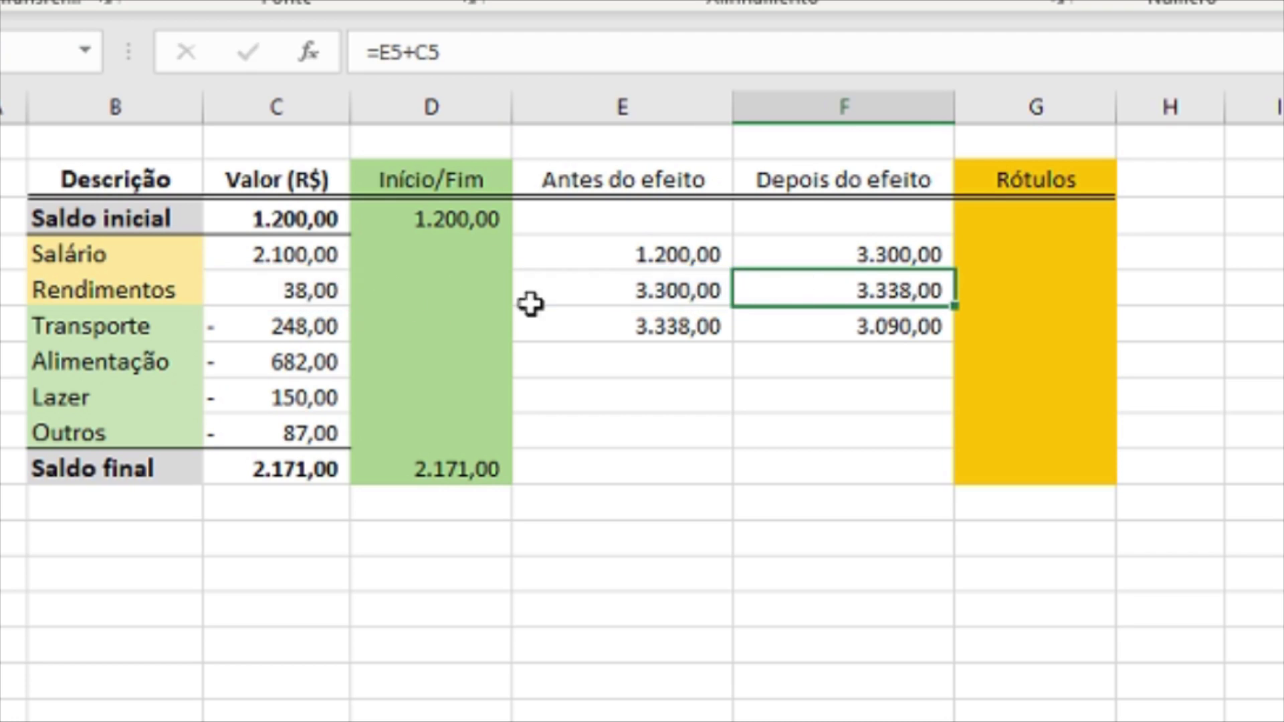
# Step: Confirm E6 as =F5, check F6, and fill the row 6 formulas down to Outros
pyautogui.click(625, 321)
pyautogui.write('=F5')
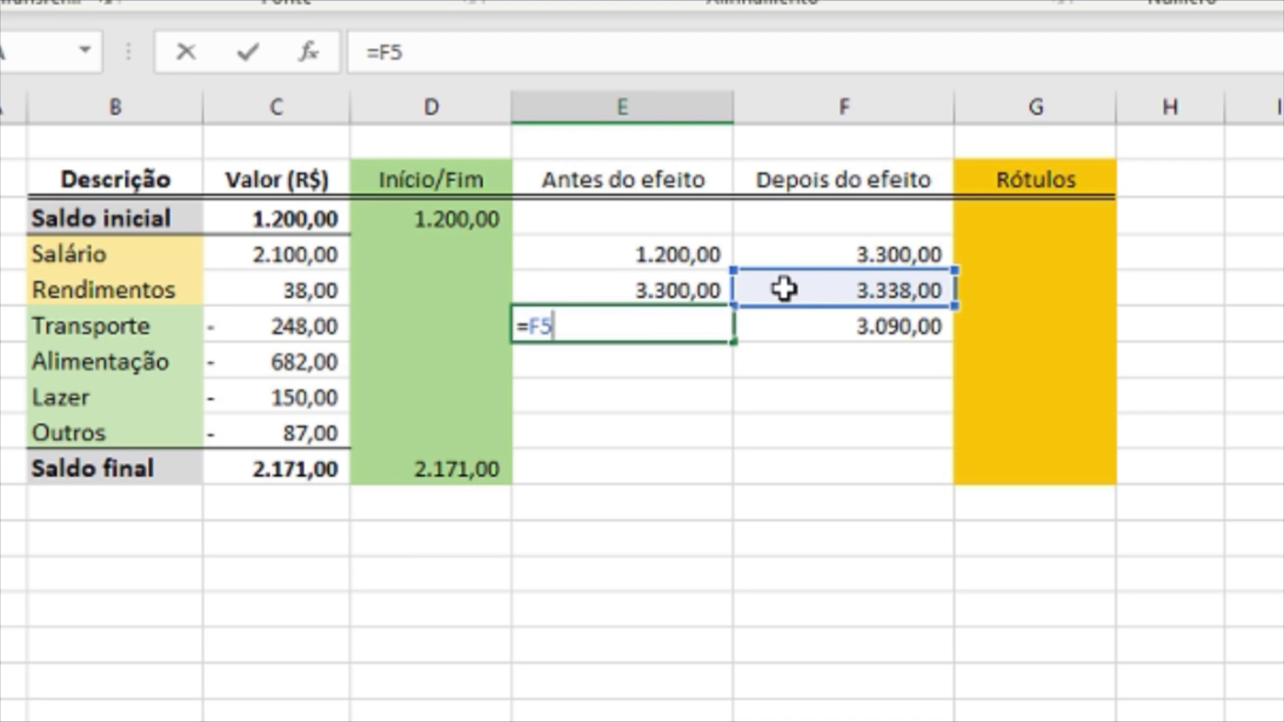
pyautogui.hotkey('ctrl', 'Return')
pyautogui.click(912, 332)
pyautogui.doubleClick(913, 332)
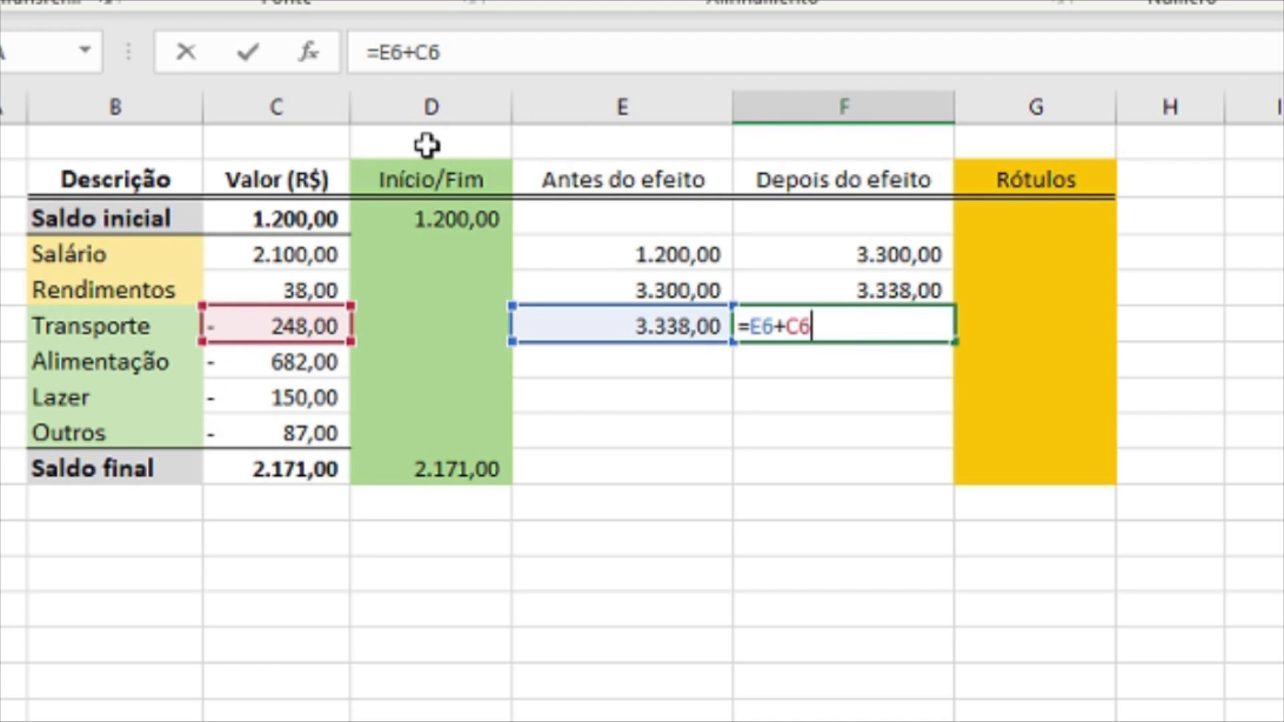
pyautogui.hotkey('ctrl', 'Return')
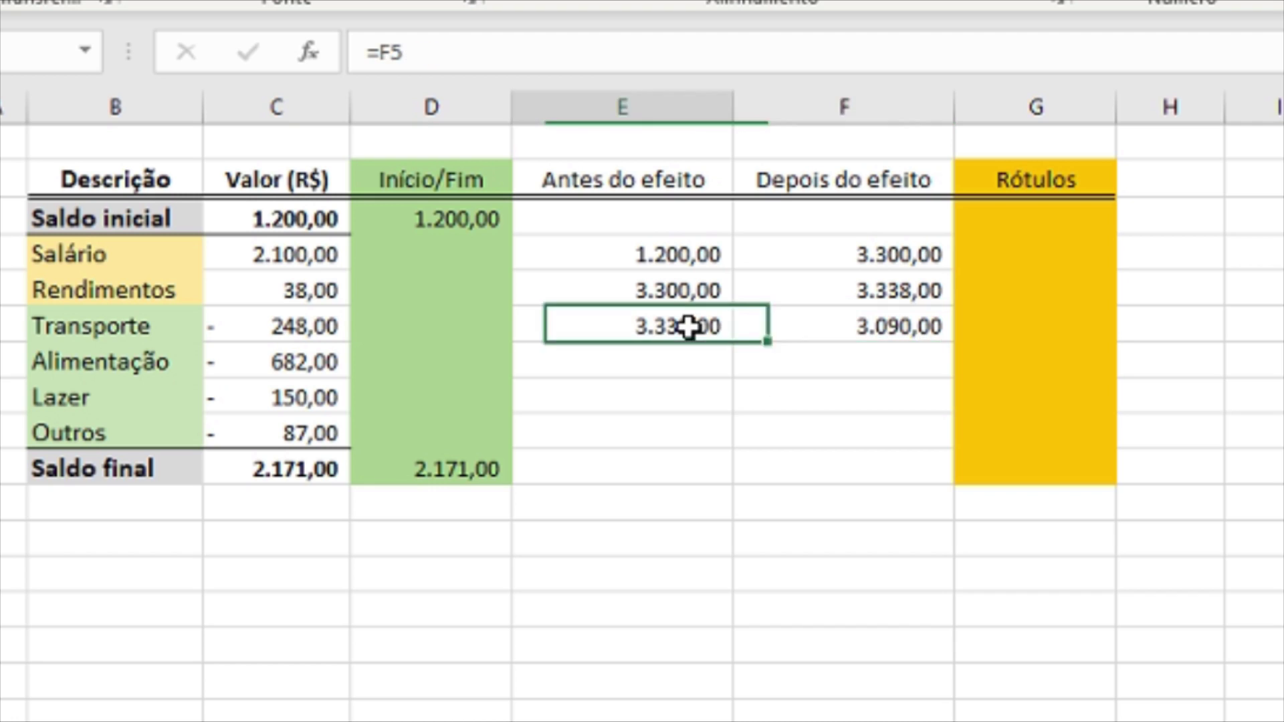
pyautogui.moveTo(689, 325)
pyautogui.mouseDown()
pyautogui.moveTo(933, 349)
pyautogui.moveTo(941, 456)
pyautogui.mouseUp()
pyautogui.click(909, 583)
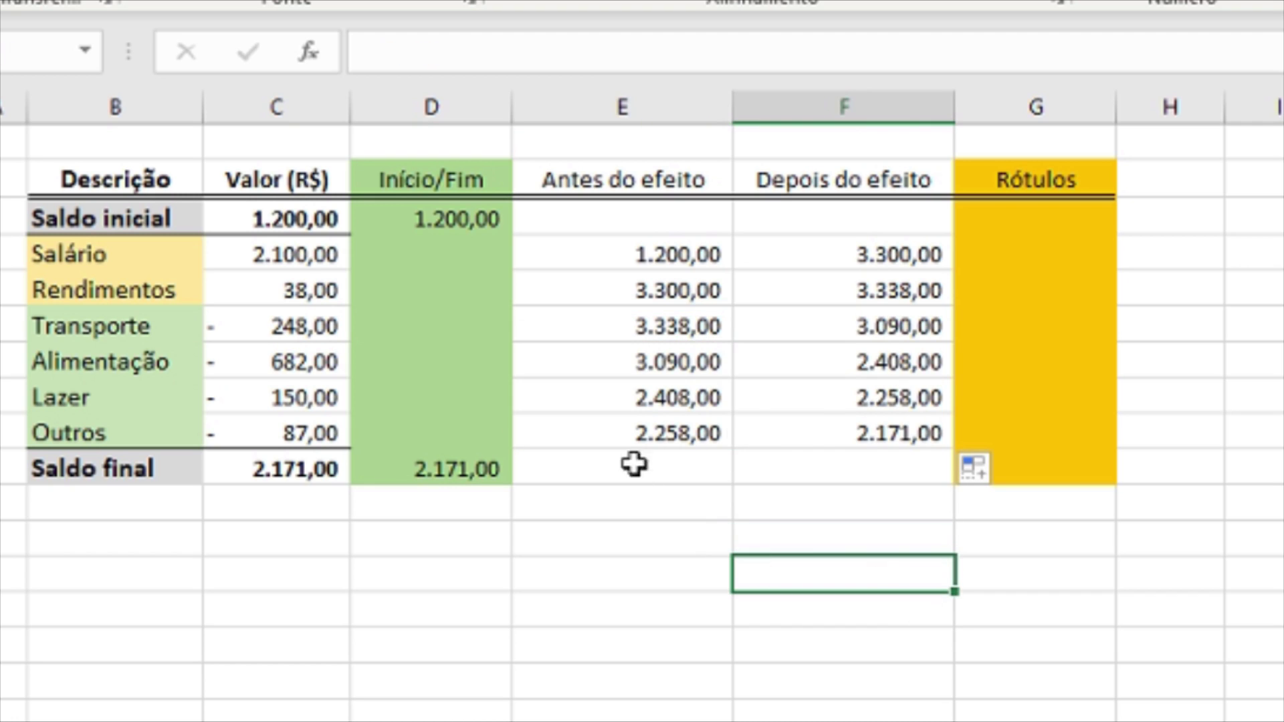
pyautogui.click(850, 438)
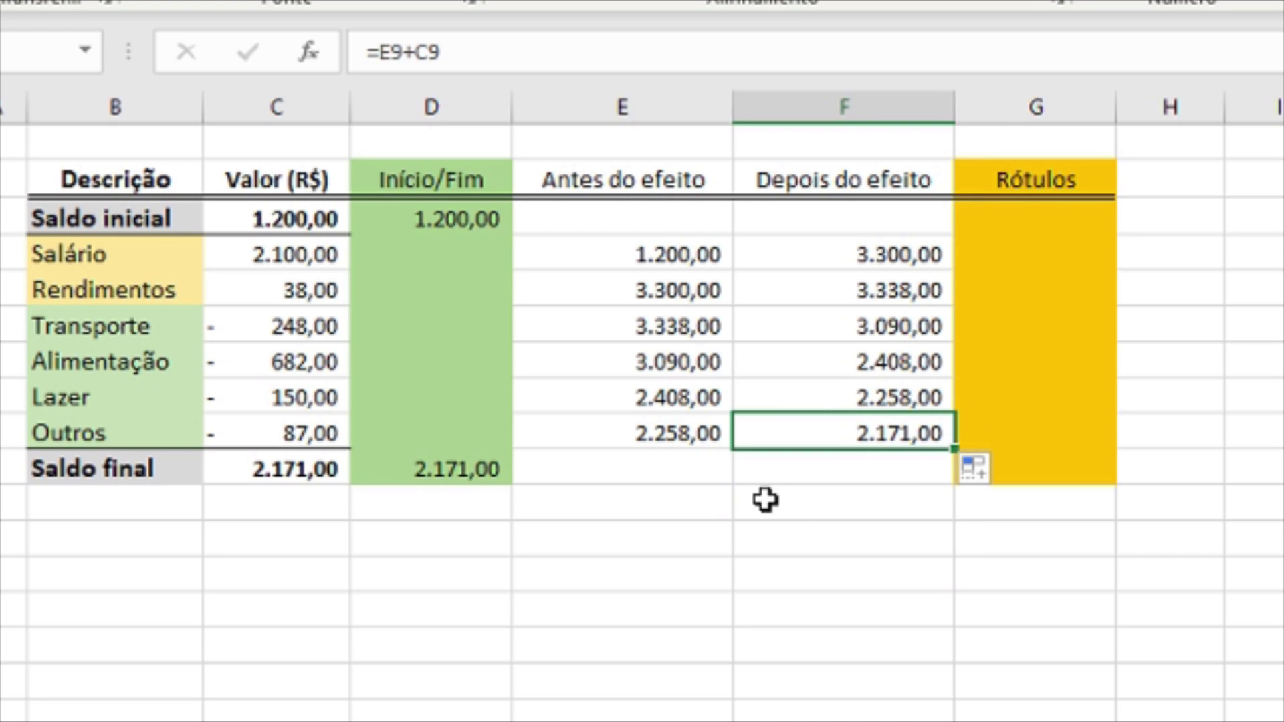
pyautogui.click(483, 473)
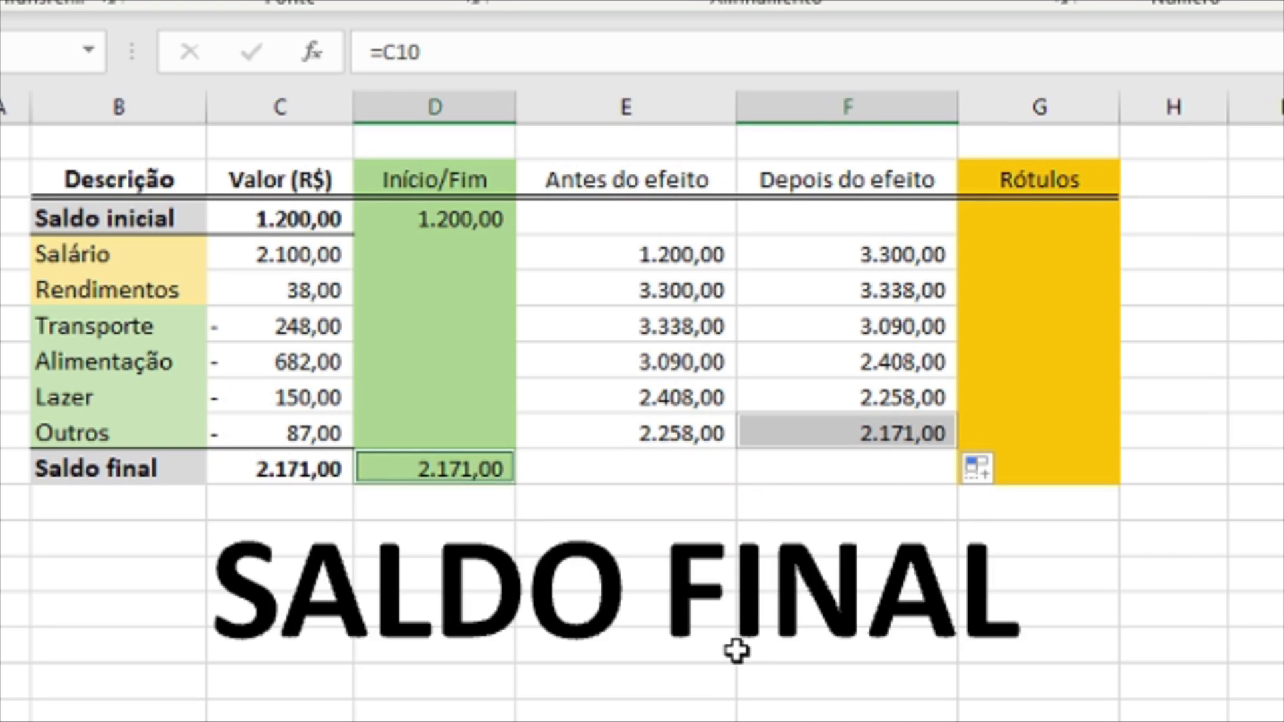
pyautogui.click(730, 646)
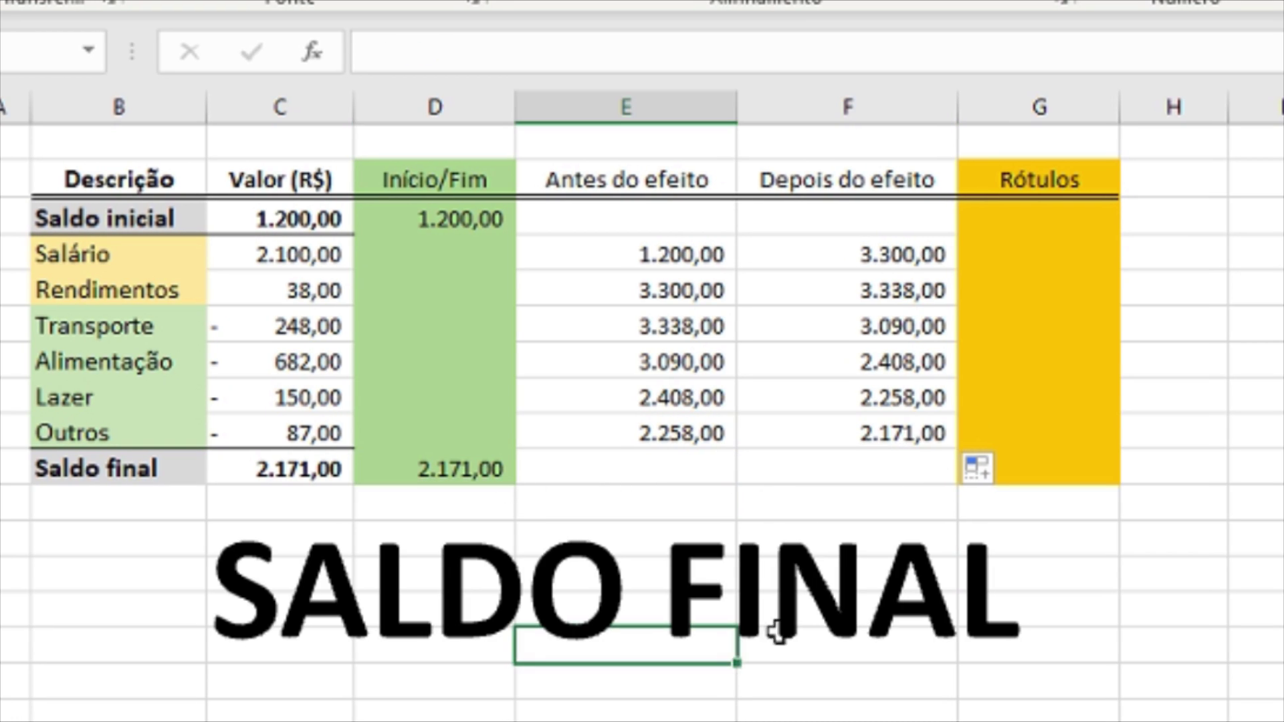
pyautogui.click(450, 219)
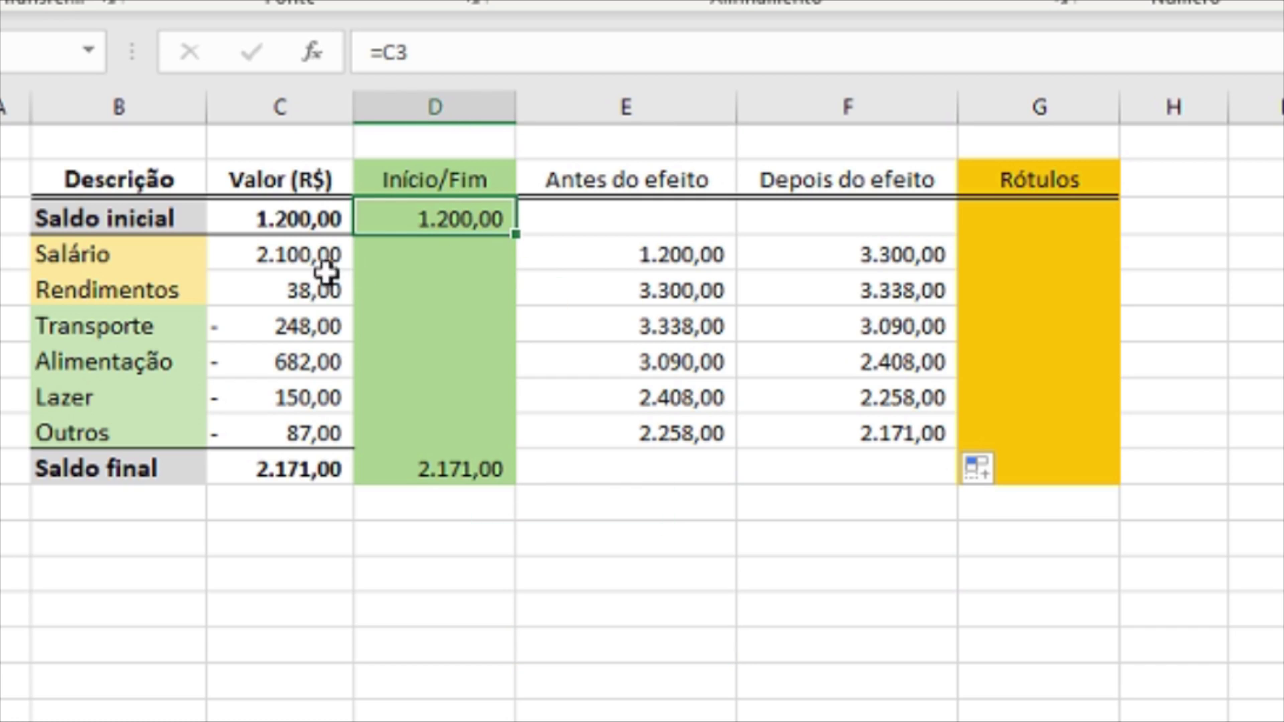
pyautogui.moveTo(308, 251); pyautogui.dragTo(315, 424)
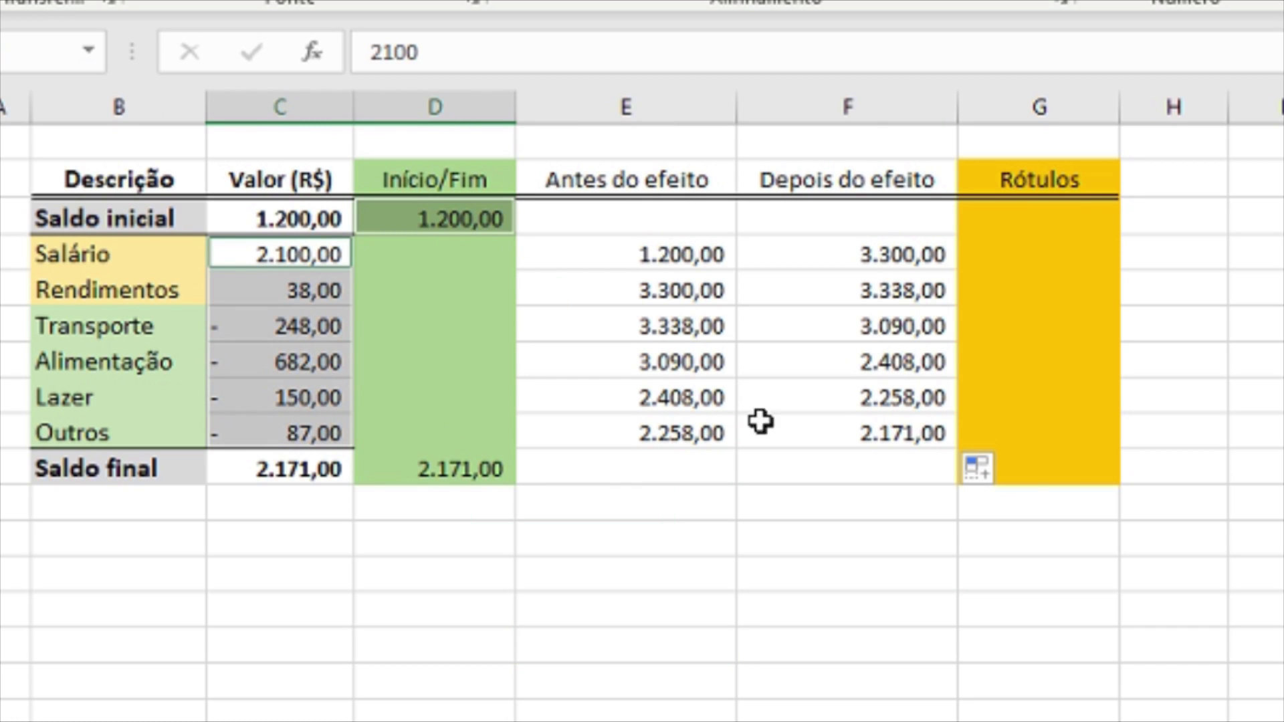
pyautogui.click(860, 179)
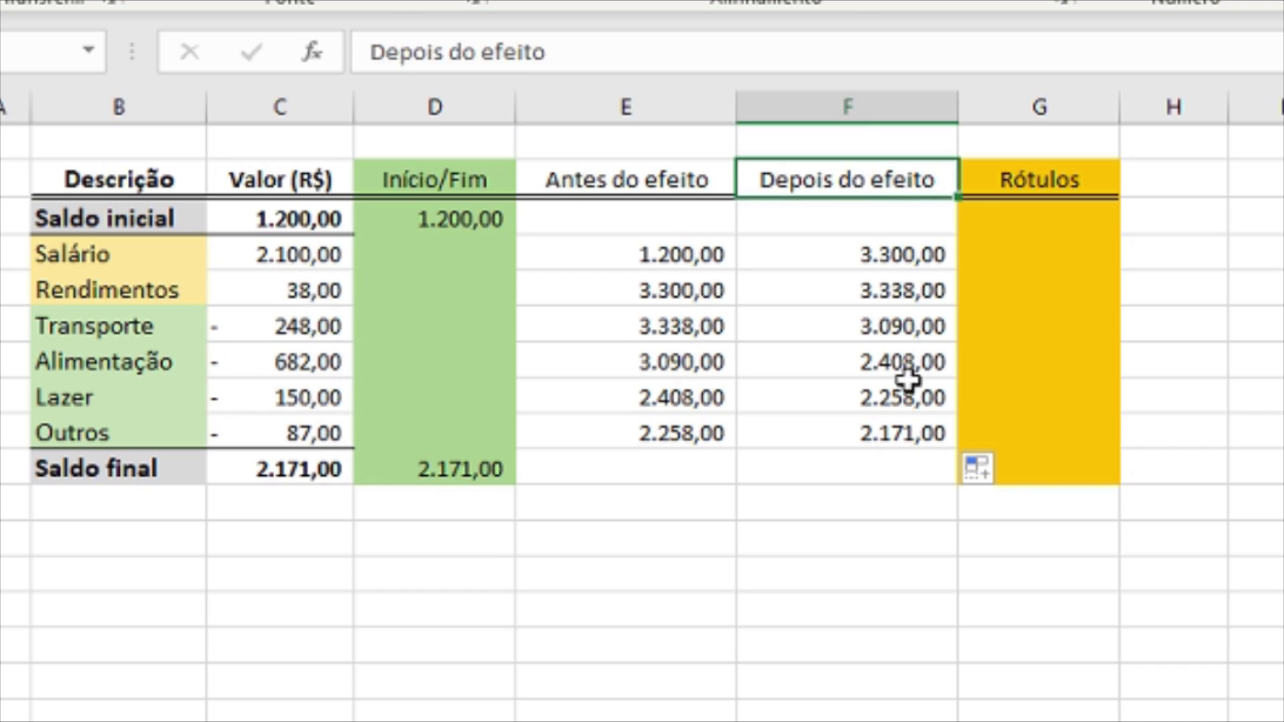
pyautogui.click(905, 401)
pyautogui.click(859, 431)
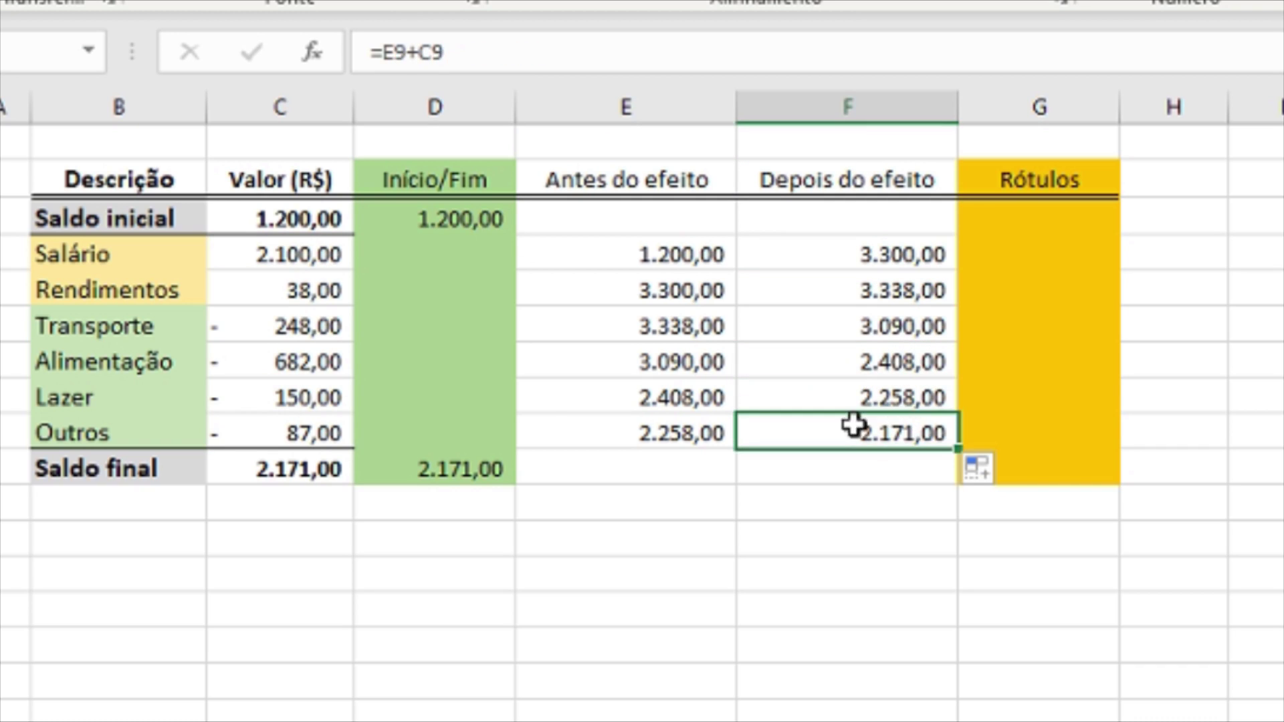
pyautogui.click(490, 478)
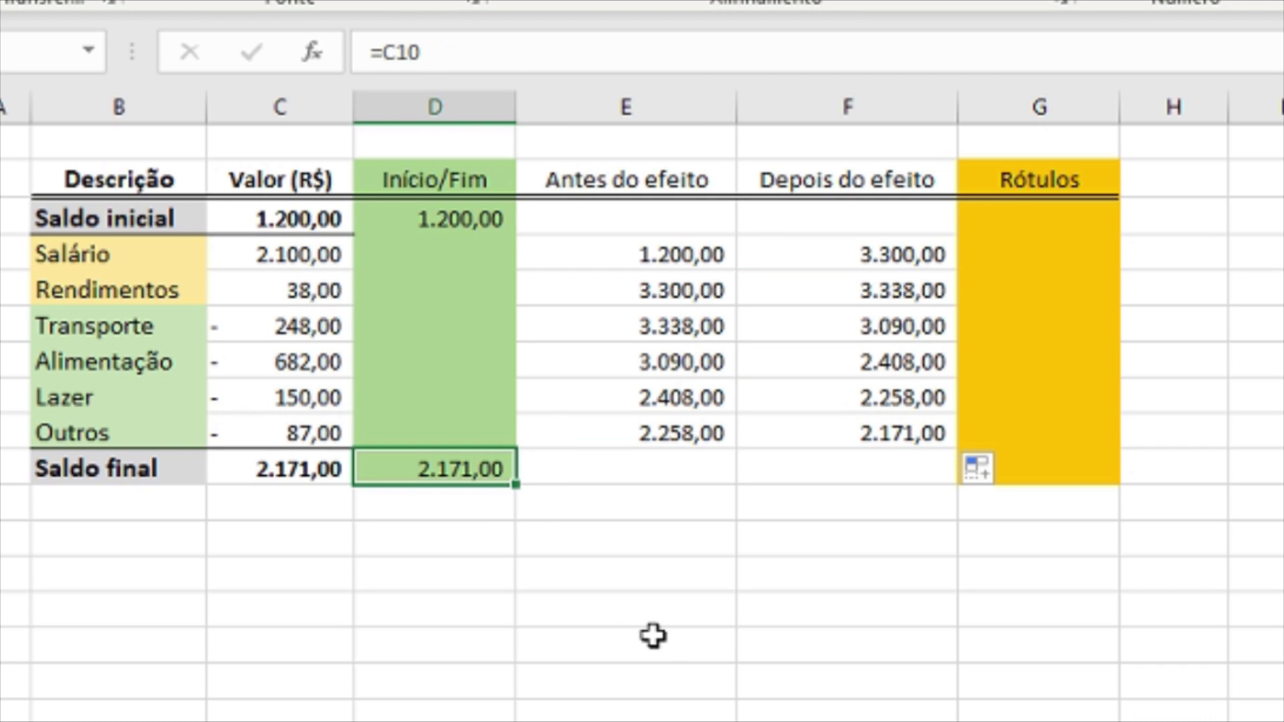
pyautogui.click(625, 638)
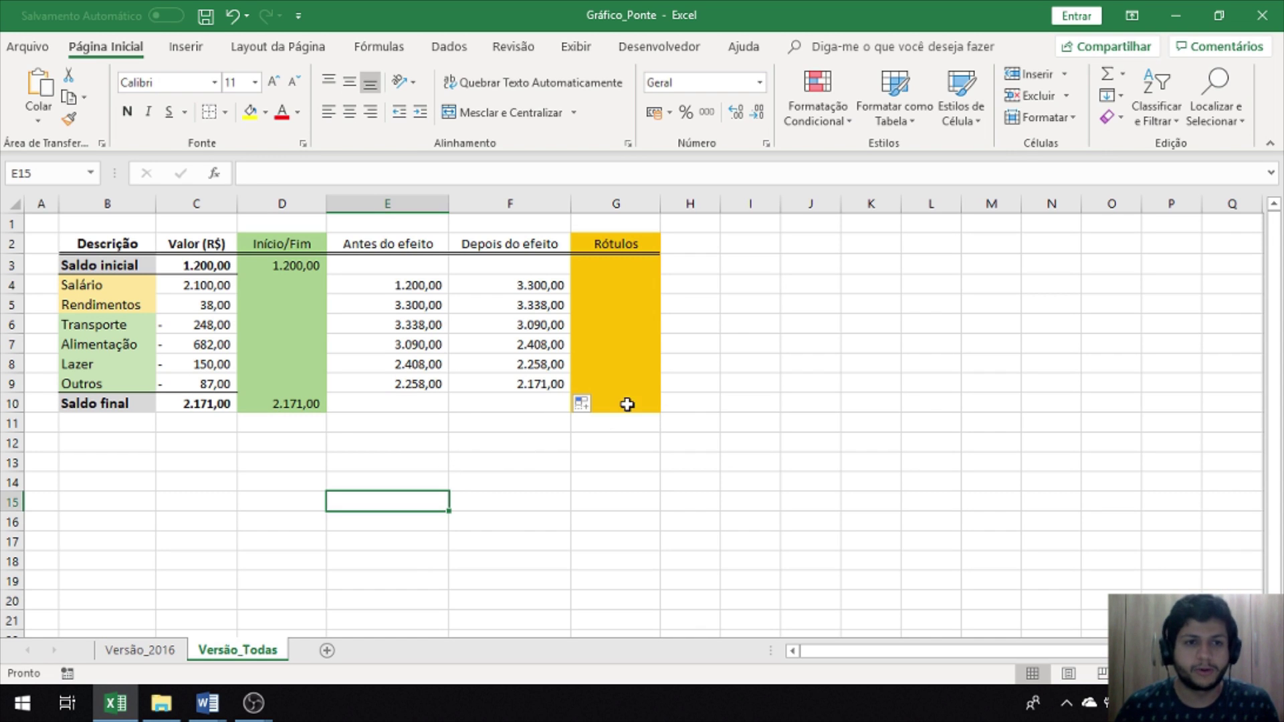
# Step: Select the Descrição labels B3:B10 together with the Início/Fim values D3:D10
pyautogui.moveTo(126, 266); pyautogui.dragTo(119, 403)
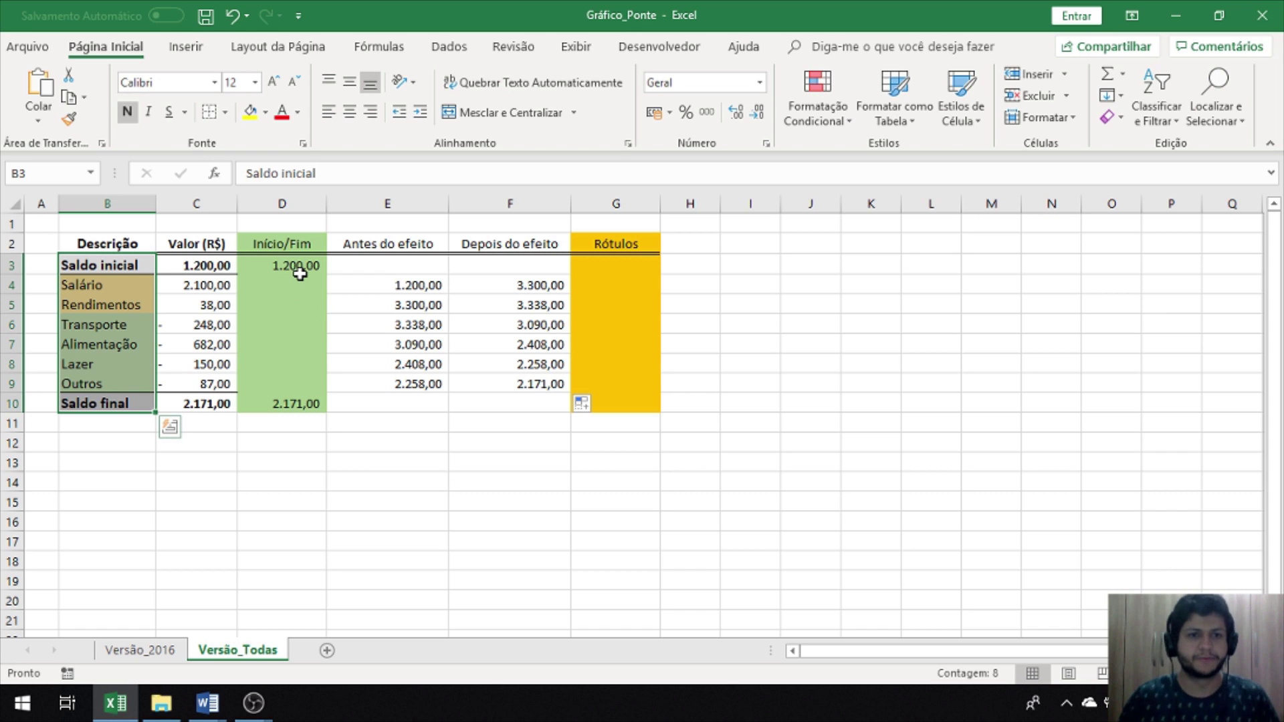
pyautogui.moveTo(301, 271); pyautogui.dragTo(310, 399)
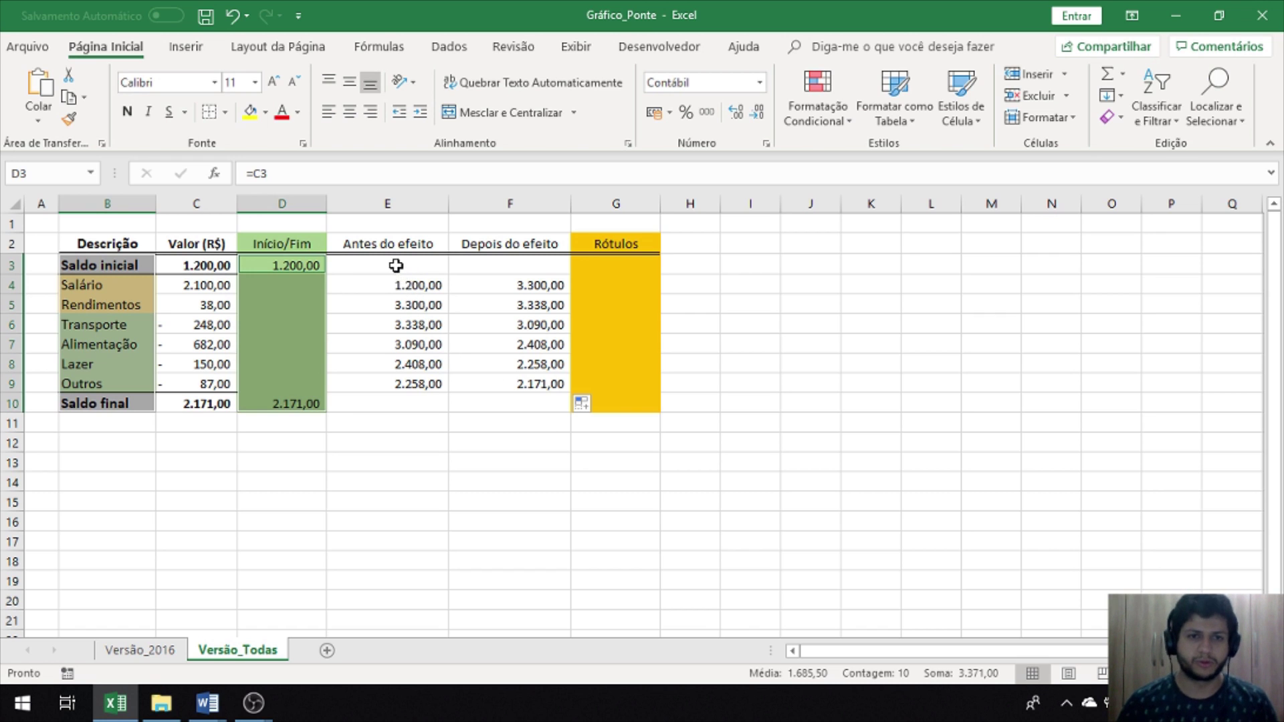
# Step: Add E3:F10 to the selection and insert a Coluna Agrupada chart
pyautogui.moveTo(396, 265); pyautogui.dragTo(509, 403)
pyautogui.click(123, 69)
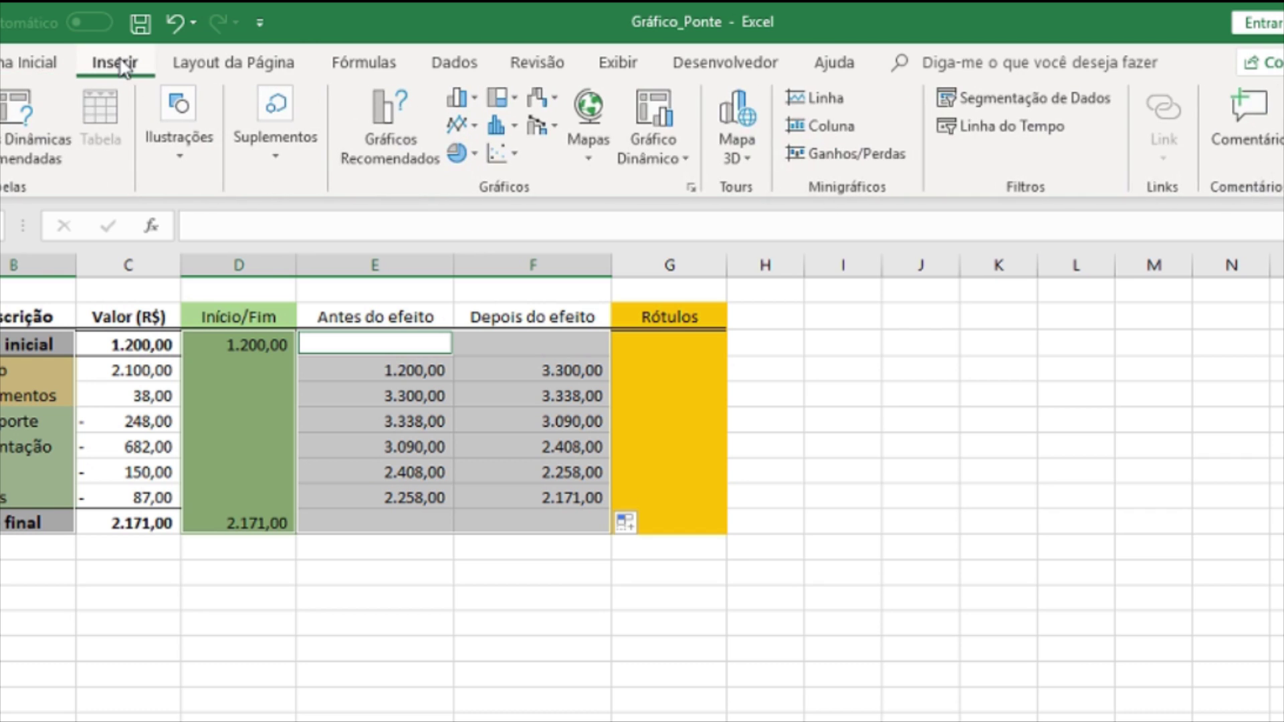
pyautogui.click(459, 99)
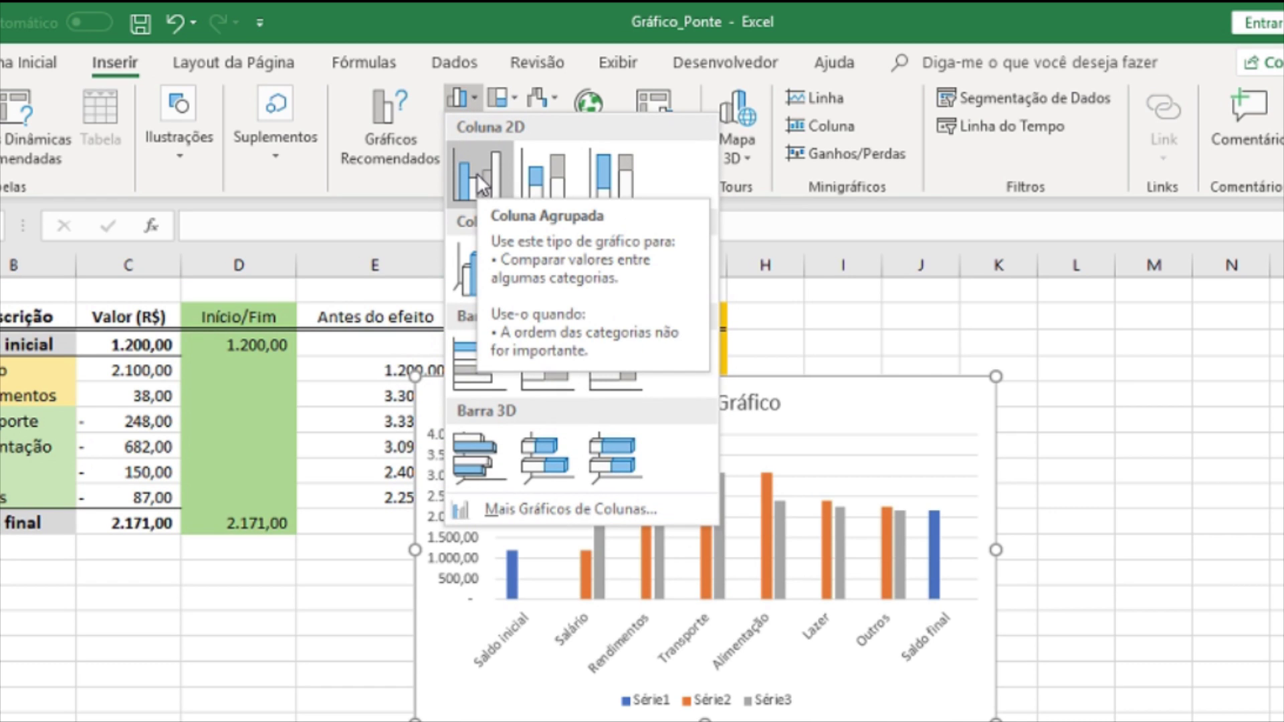
pyautogui.click(476, 173)
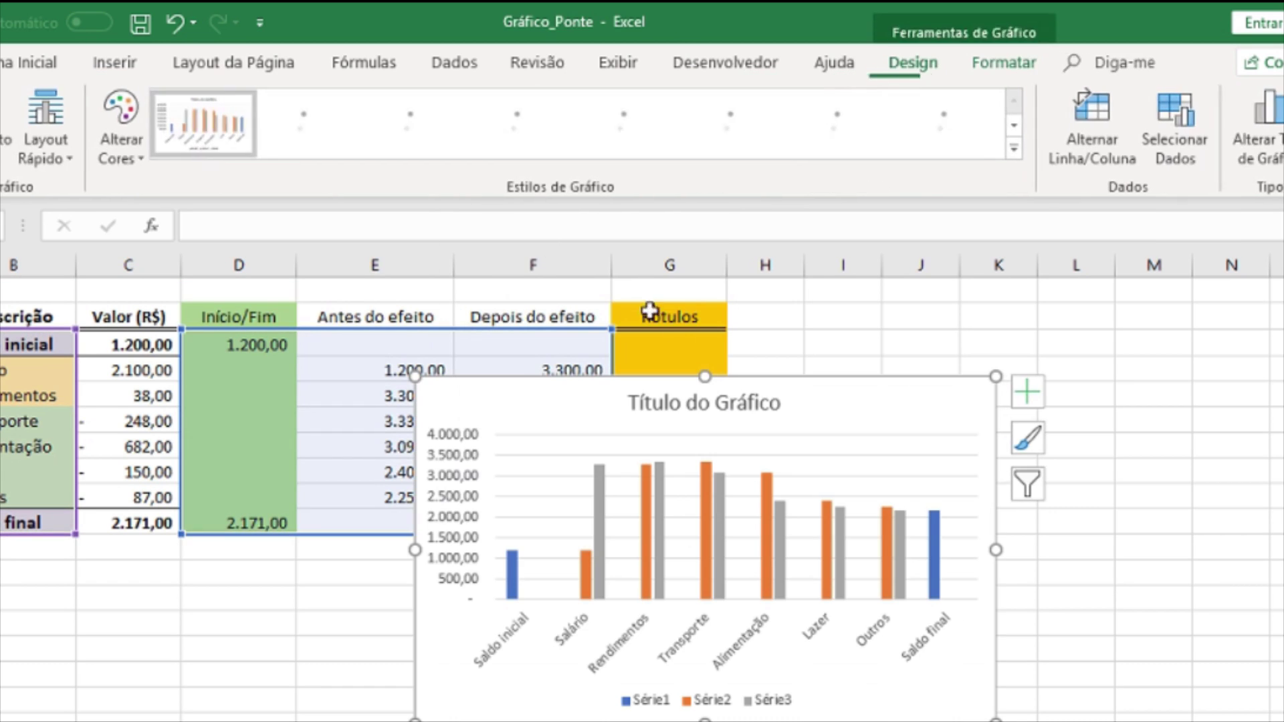
# Step: Move the column chart beside the table and widen it to the right
pyautogui.moveTo(814, 387); pyautogui.dragTo(1073, 246)
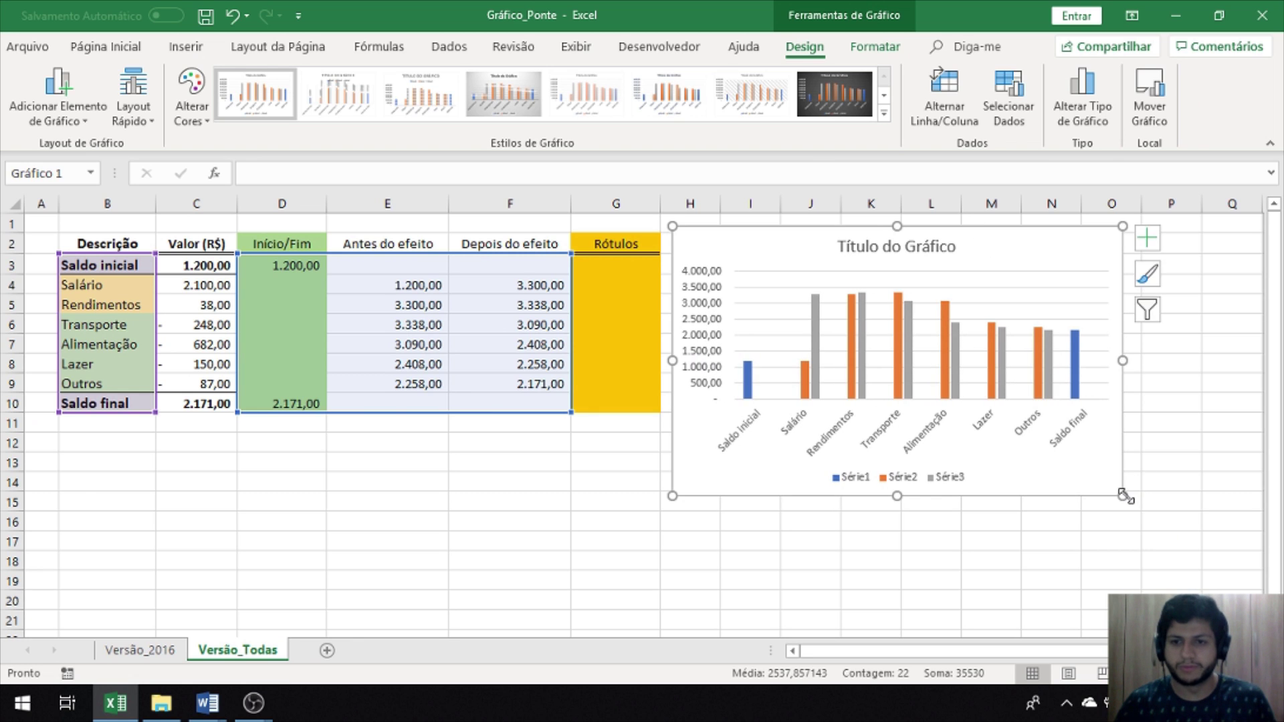
pyautogui.moveTo(1122, 496); pyautogui.dragTo(172, 496)
pyautogui.moveTo(1021, 654); pyautogui.dragTo(725, 648)
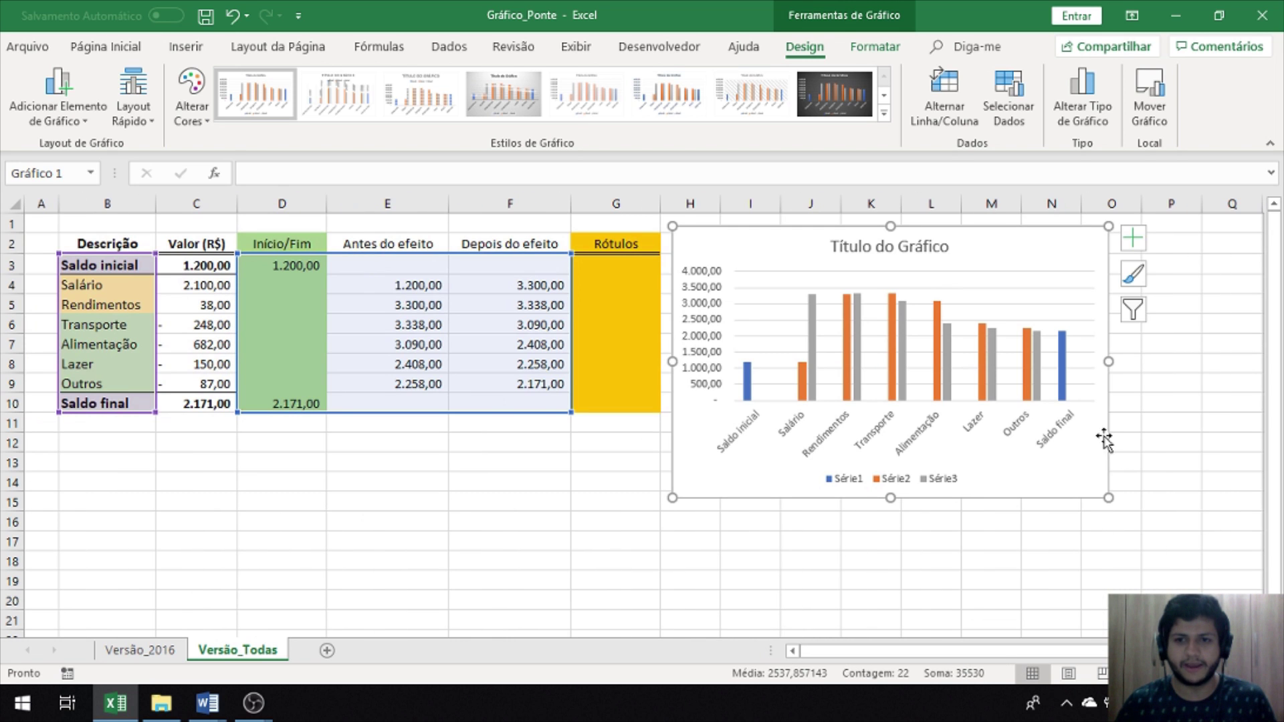
pyautogui.moveTo(1108, 363); pyautogui.dragTo(1212, 374)
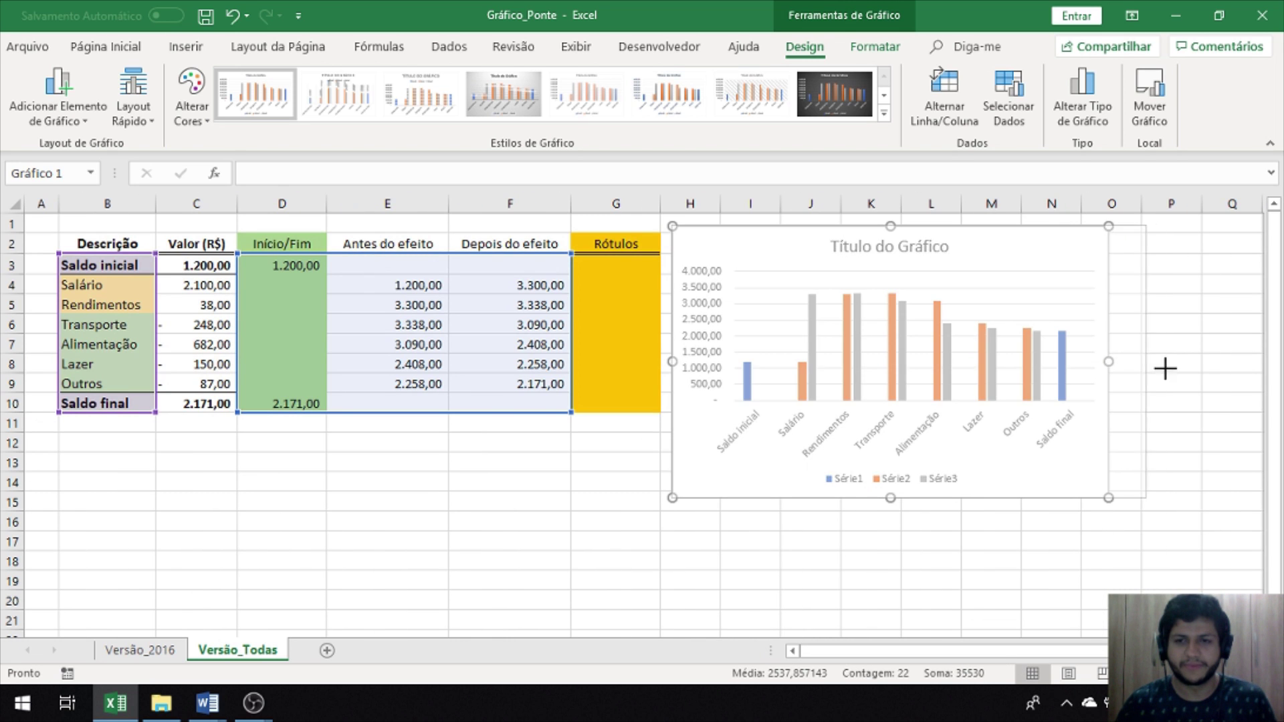
pyautogui.click(1007, 525)
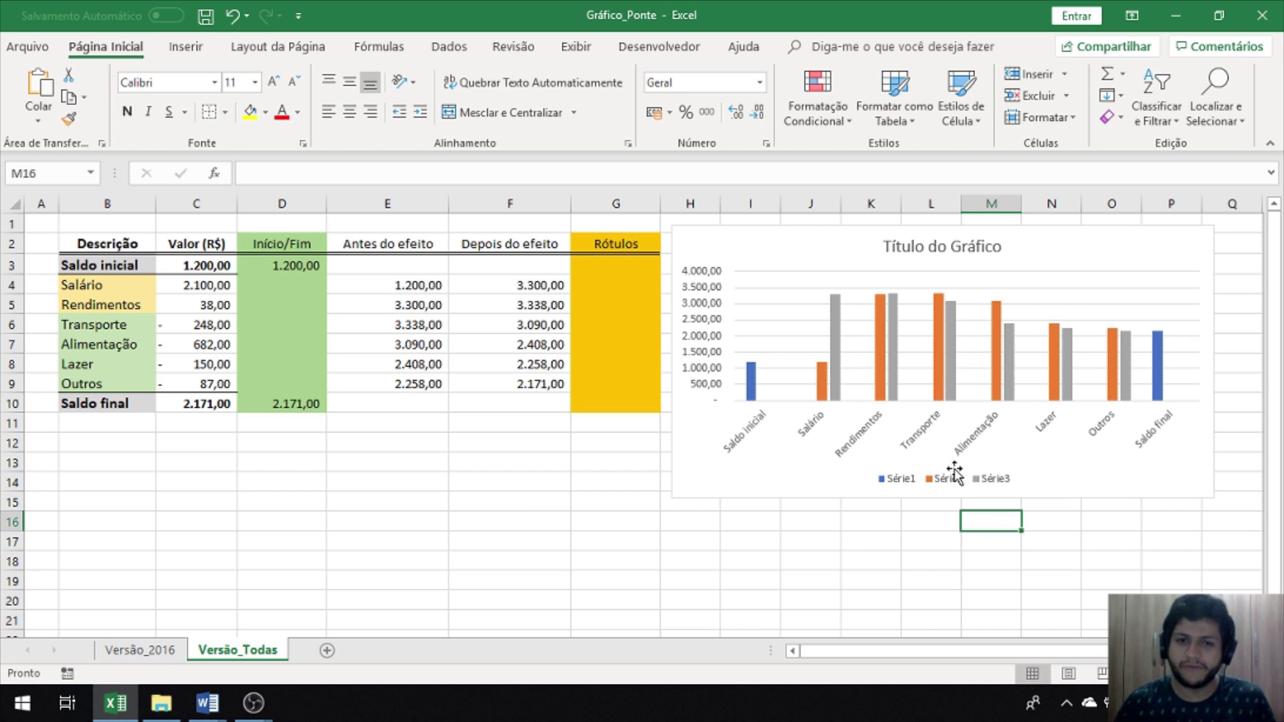
pyautogui.click(761, 378)
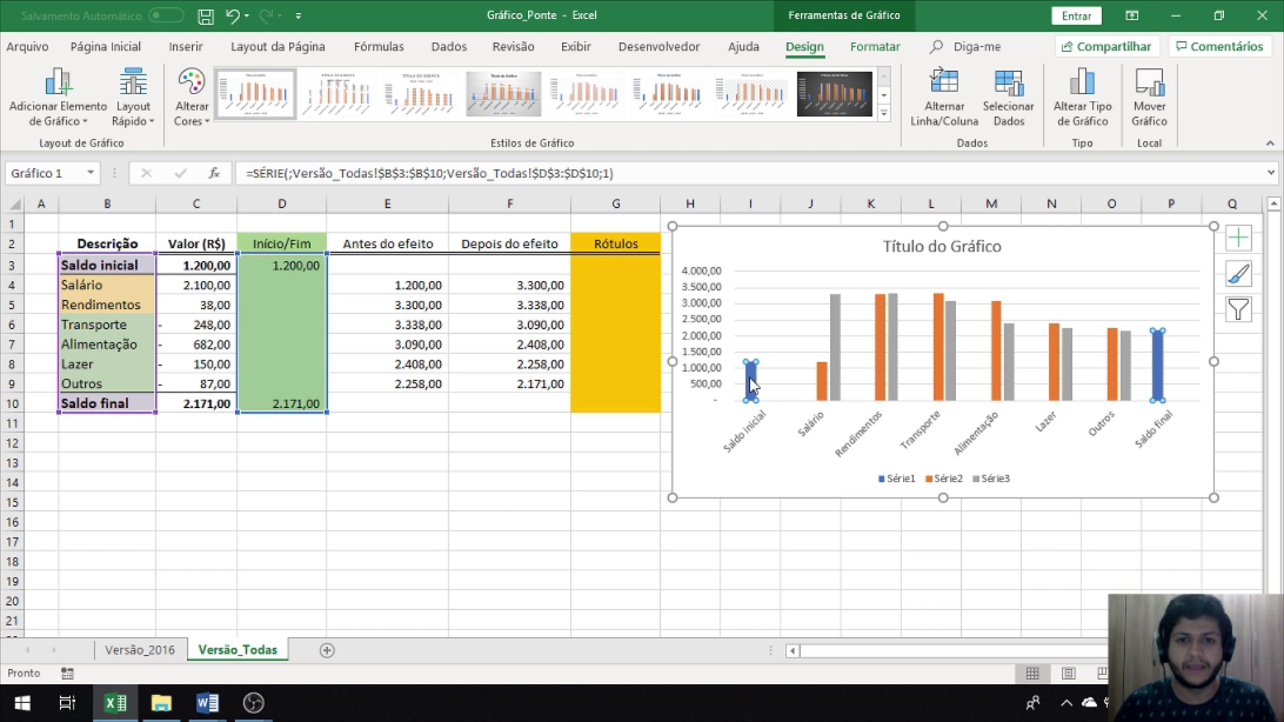
pyautogui.click(565, 442)
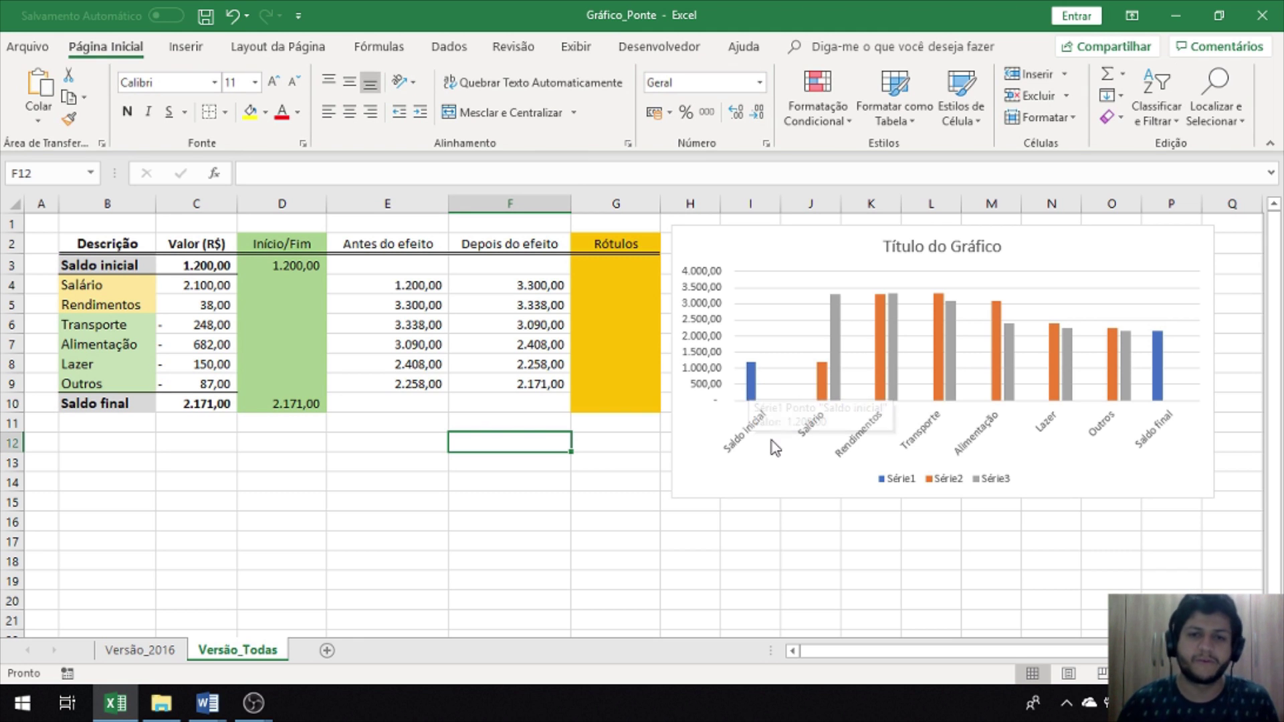
pyautogui.click(836, 347)
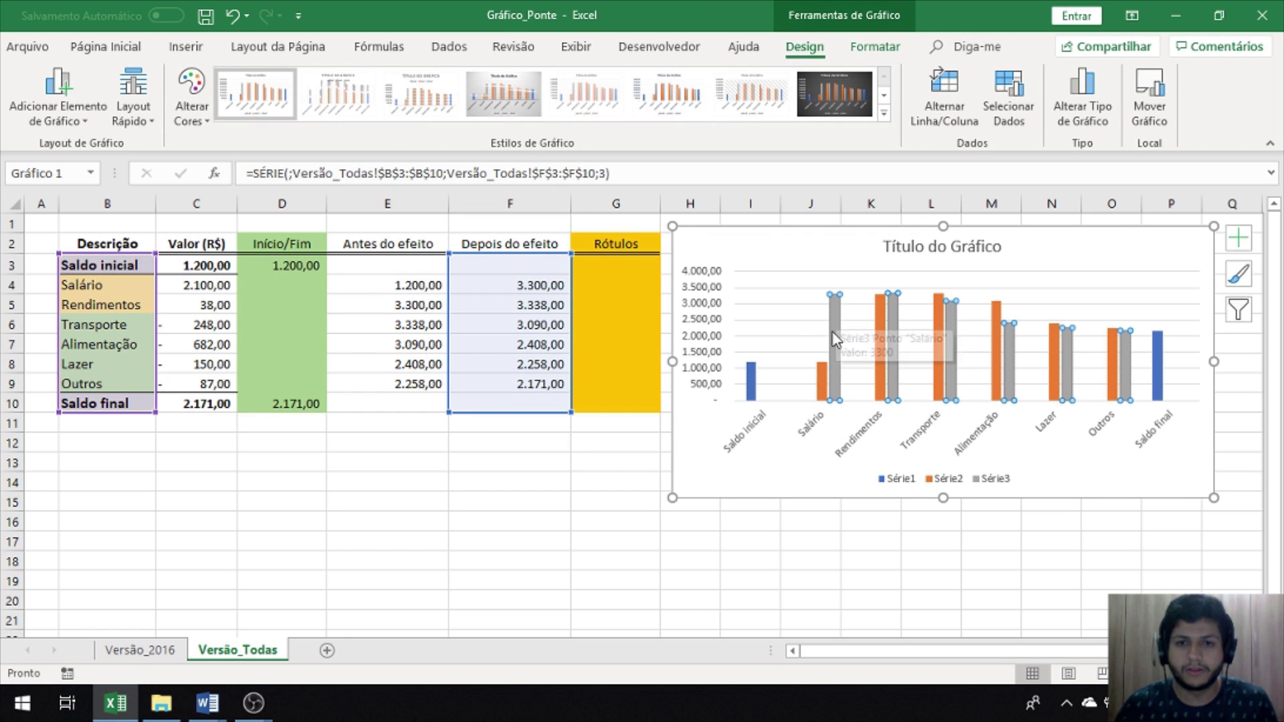
pyautogui.click(823, 375)
pyautogui.click(836, 356)
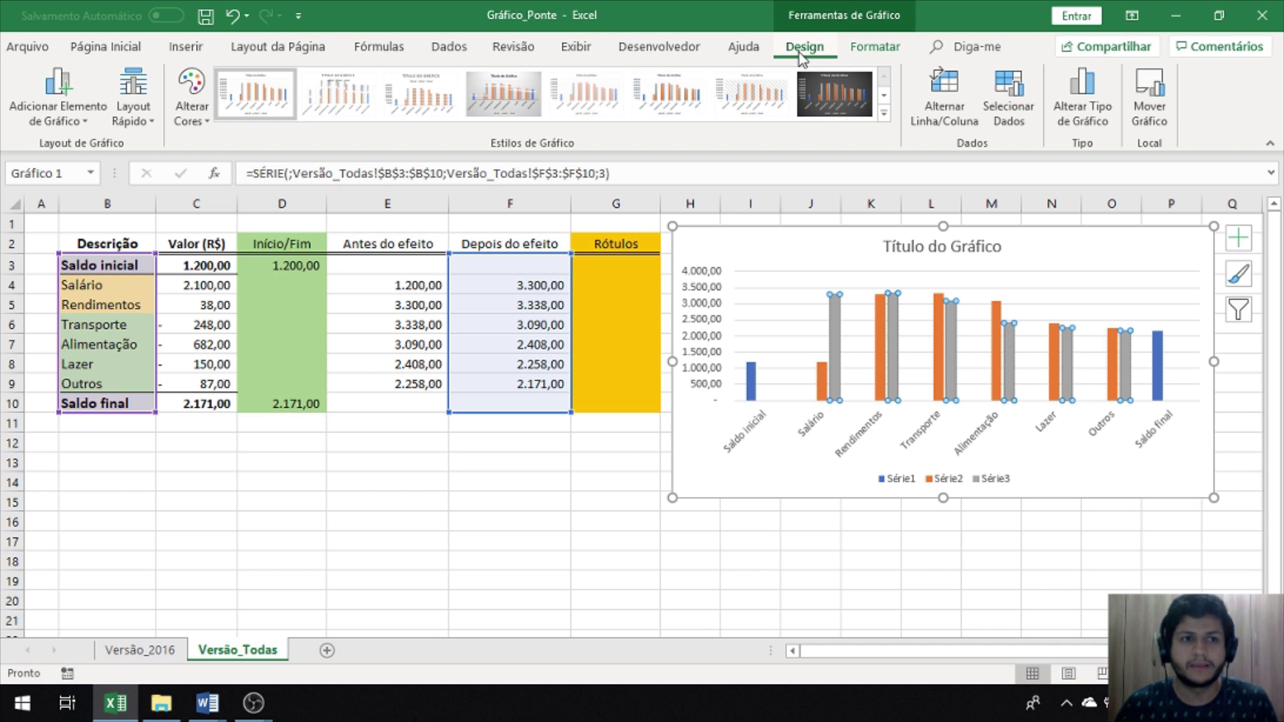
# Step: Make a Combinação chart with Série2 and Série3 as Linha, keeping Série1 as columns
pyautogui.click(1079, 117)
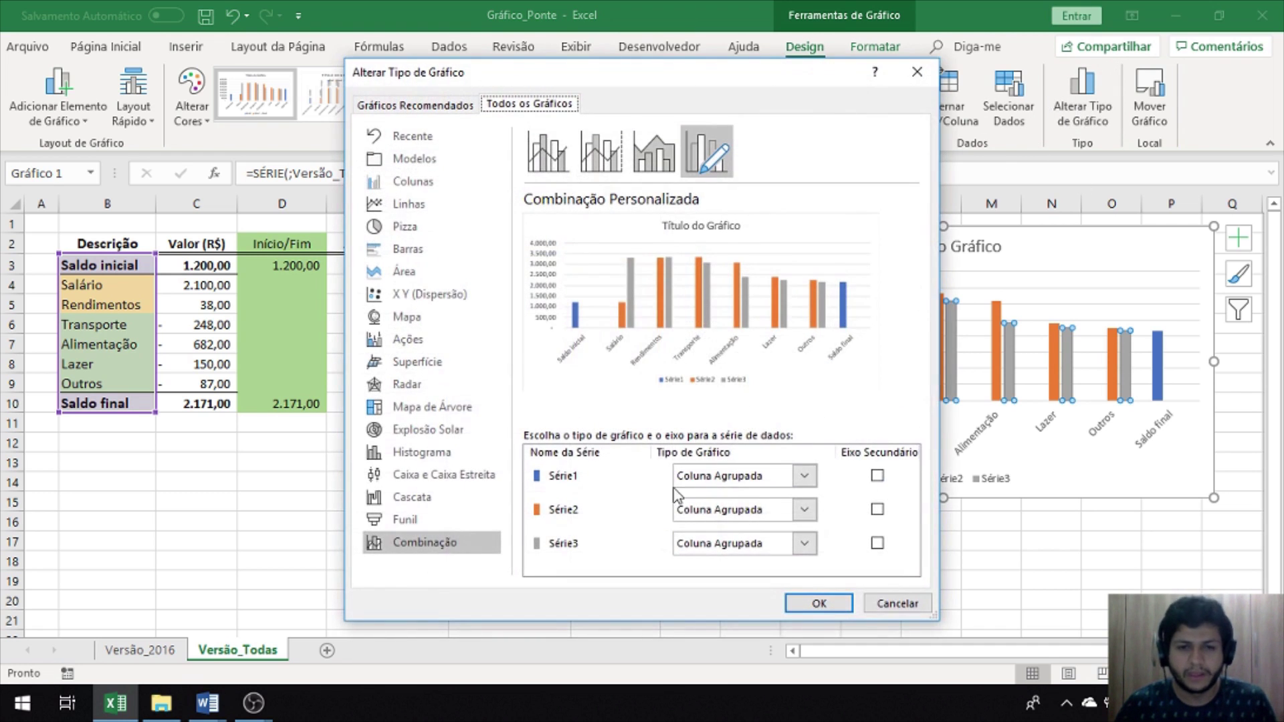
pyautogui.click(781, 512)
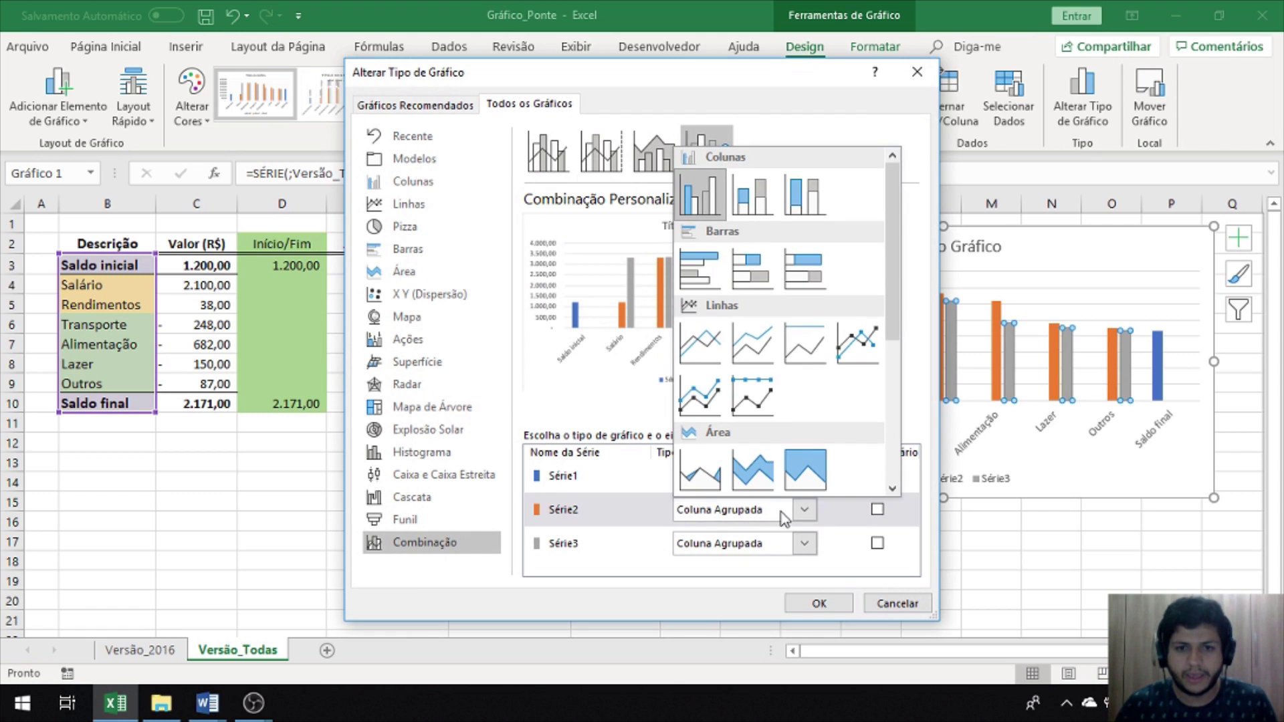
pyautogui.click(700, 342)
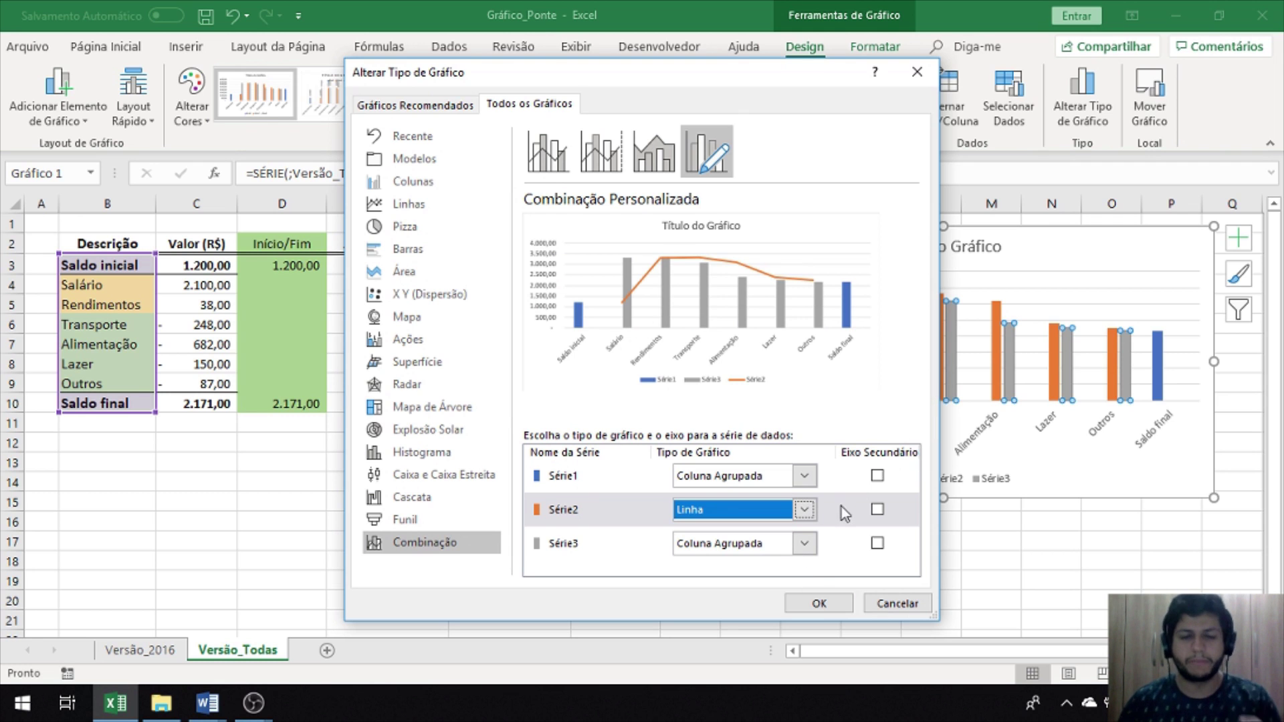
pyautogui.click(804, 543)
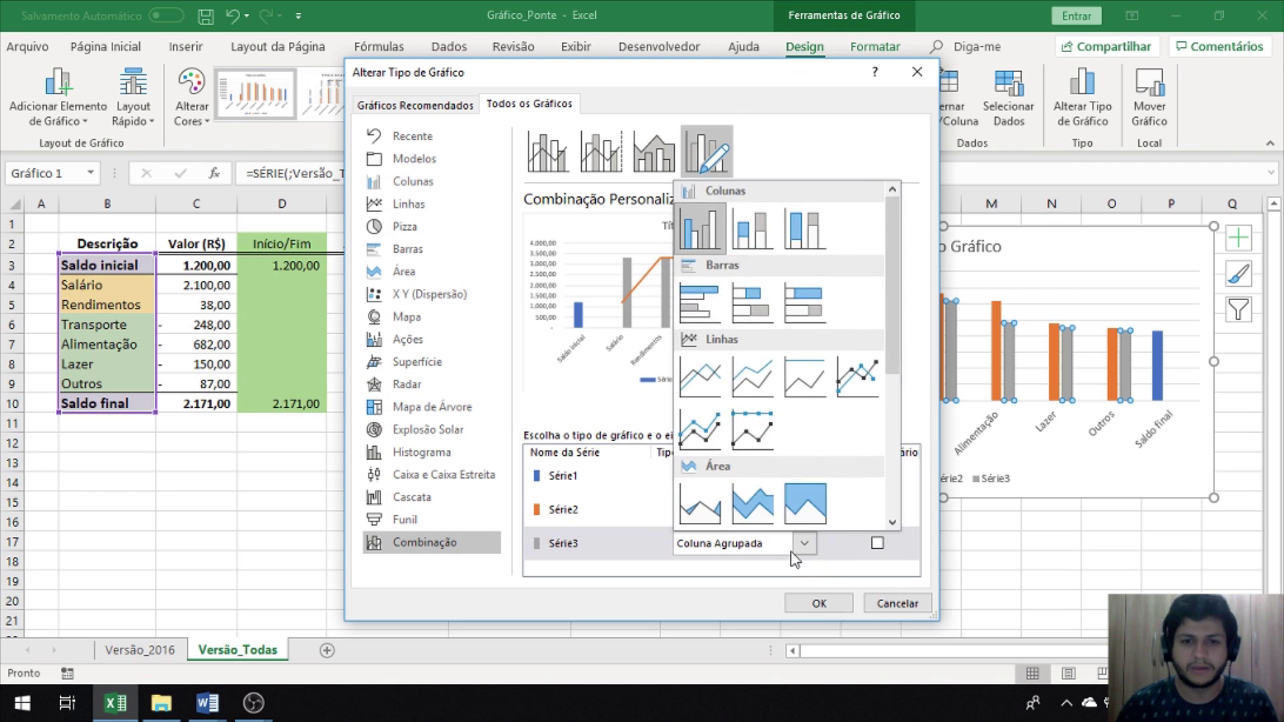
pyautogui.click(702, 380)
pyautogui.click(830, 603)
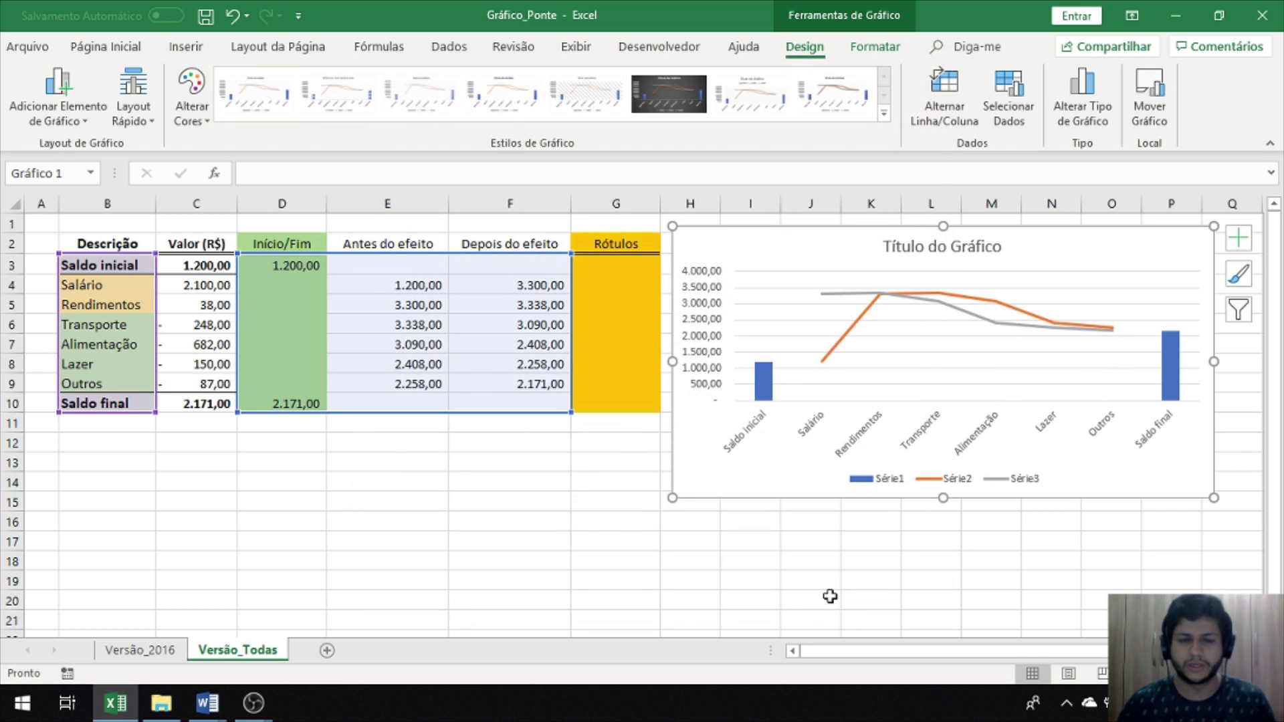
# Step: Select the Série2 line and add Barras Superiores/Inferiores from Adicionar Elemento de Gráfico
pyautogui.click(901, 550)
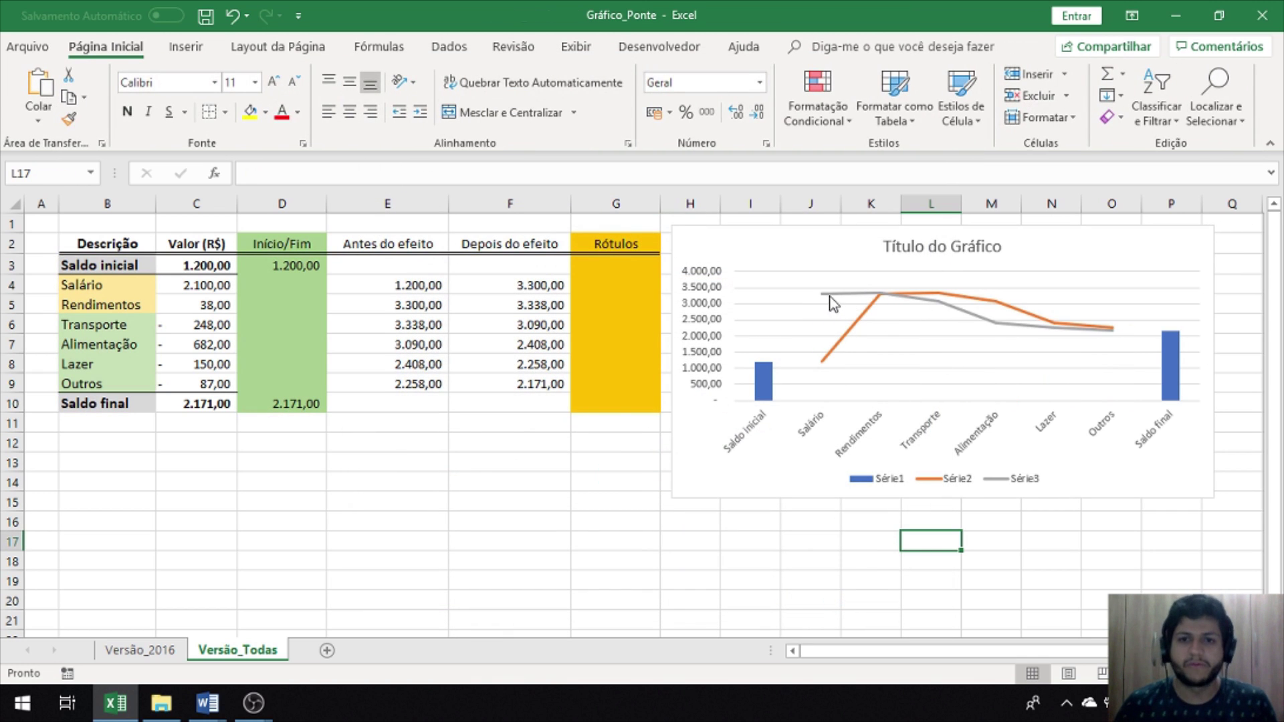
pyautogui.moveTo(1054, 325)
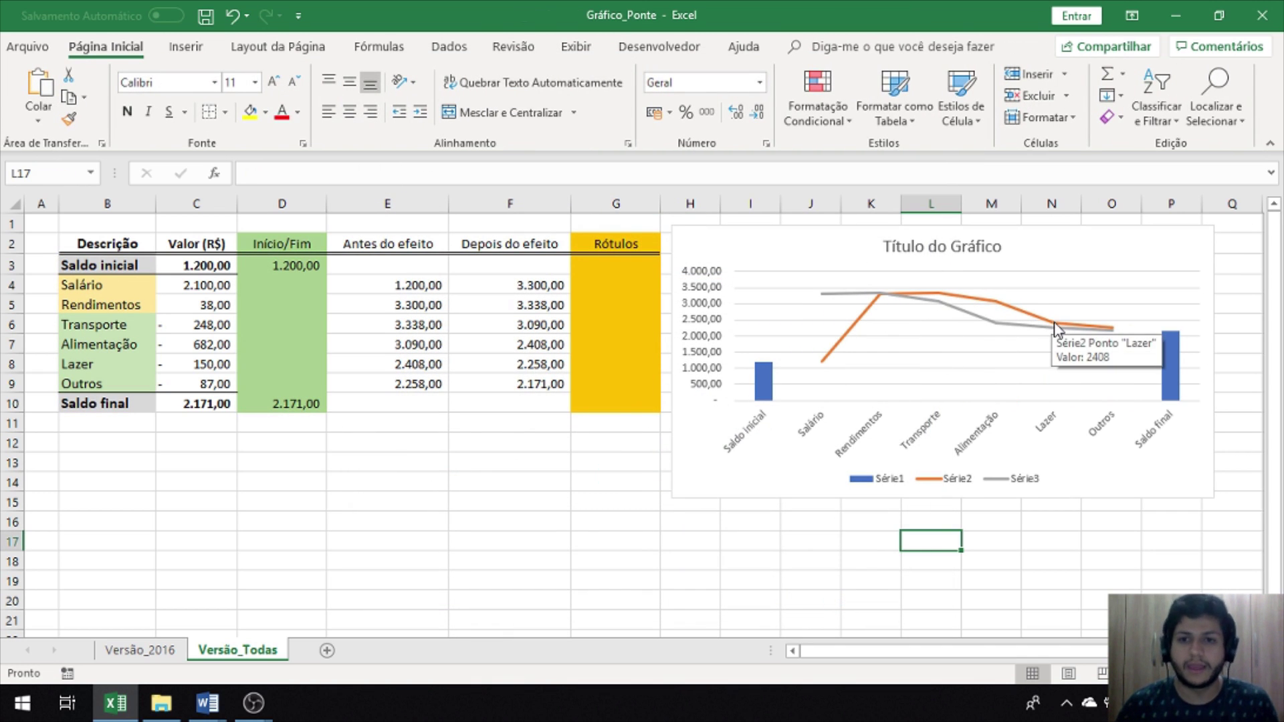
pyautogui.click(906, 311)
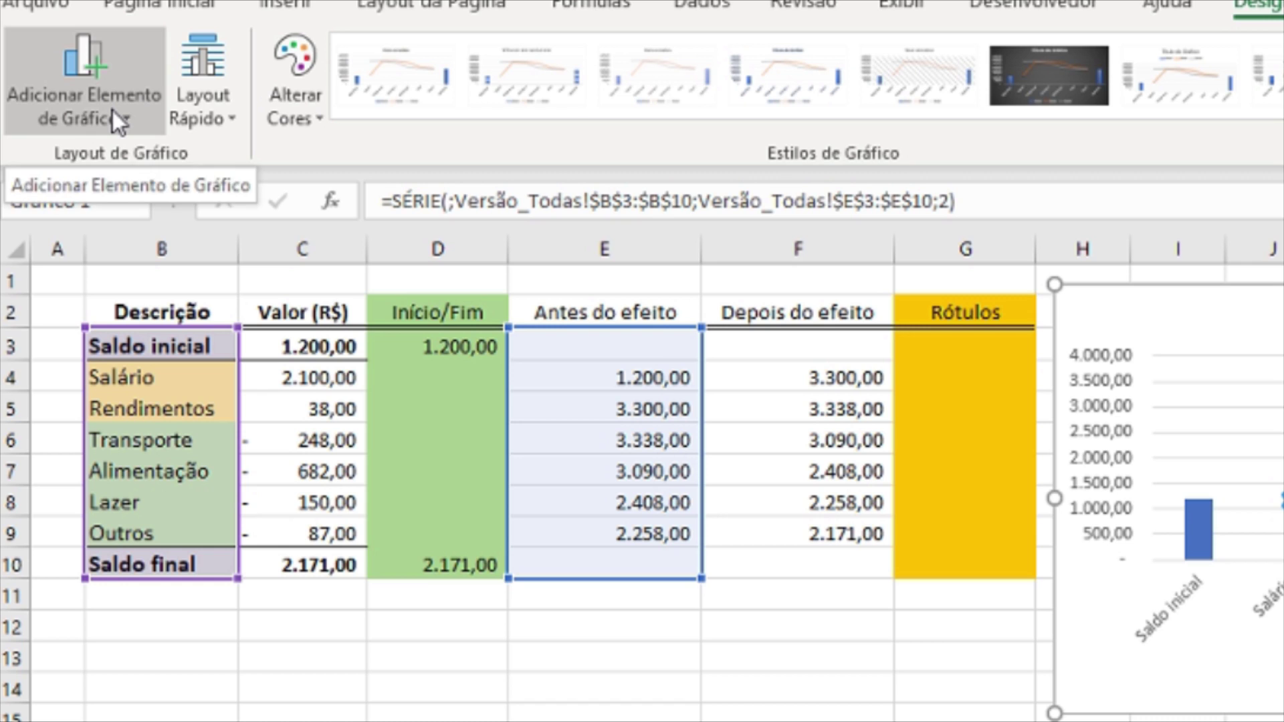
pyautogui.click(112, 110)
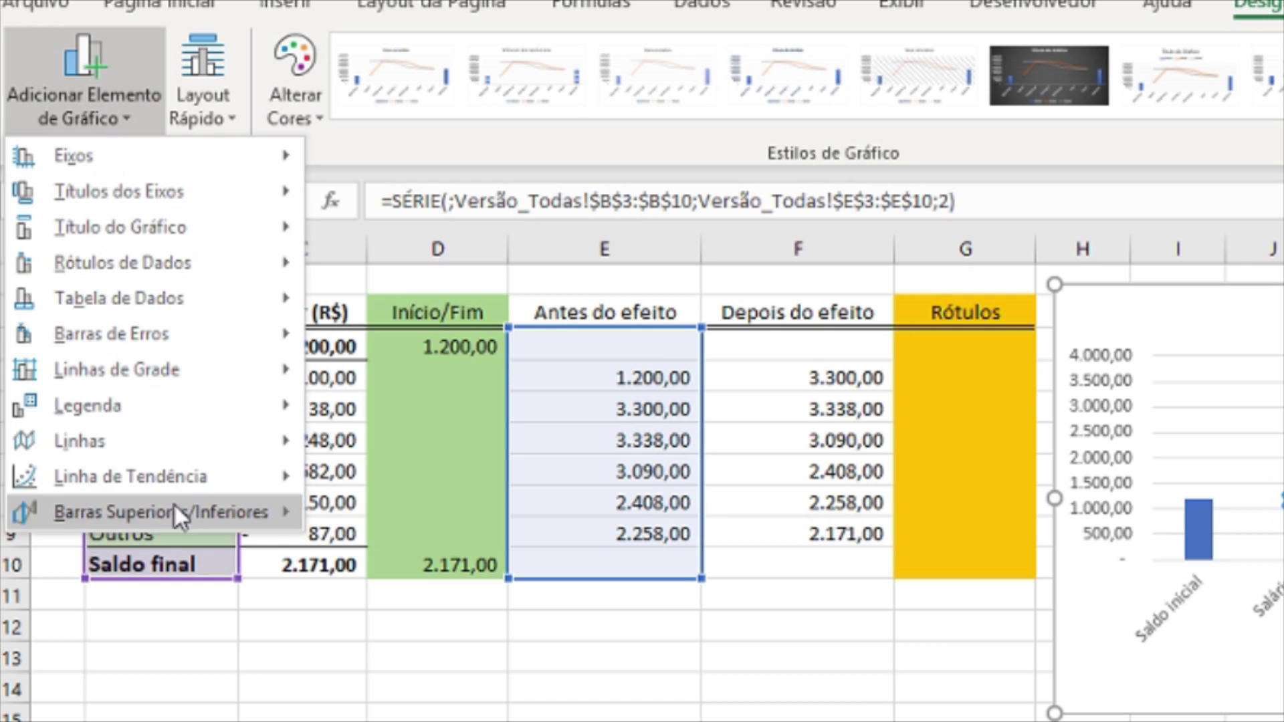
pyautogui.moveTo(160, 512)
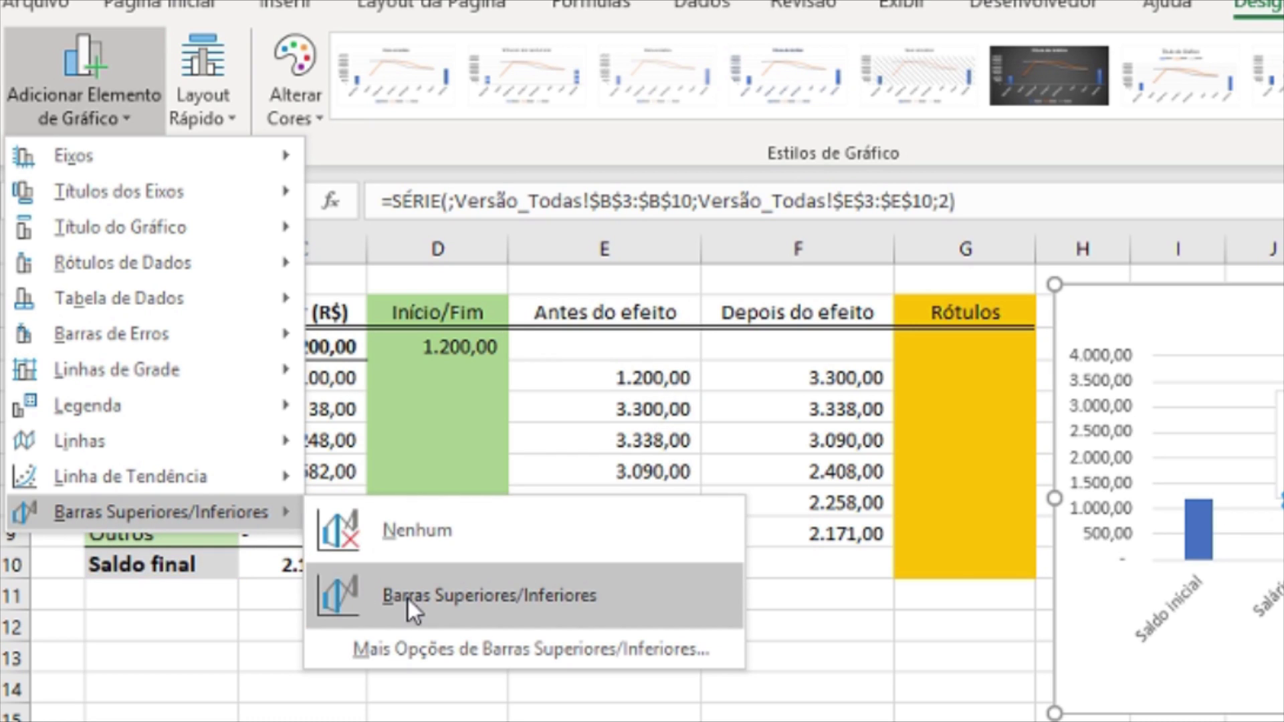
pyautogui.click(408, 599)
pyautogui.click(810, 520)
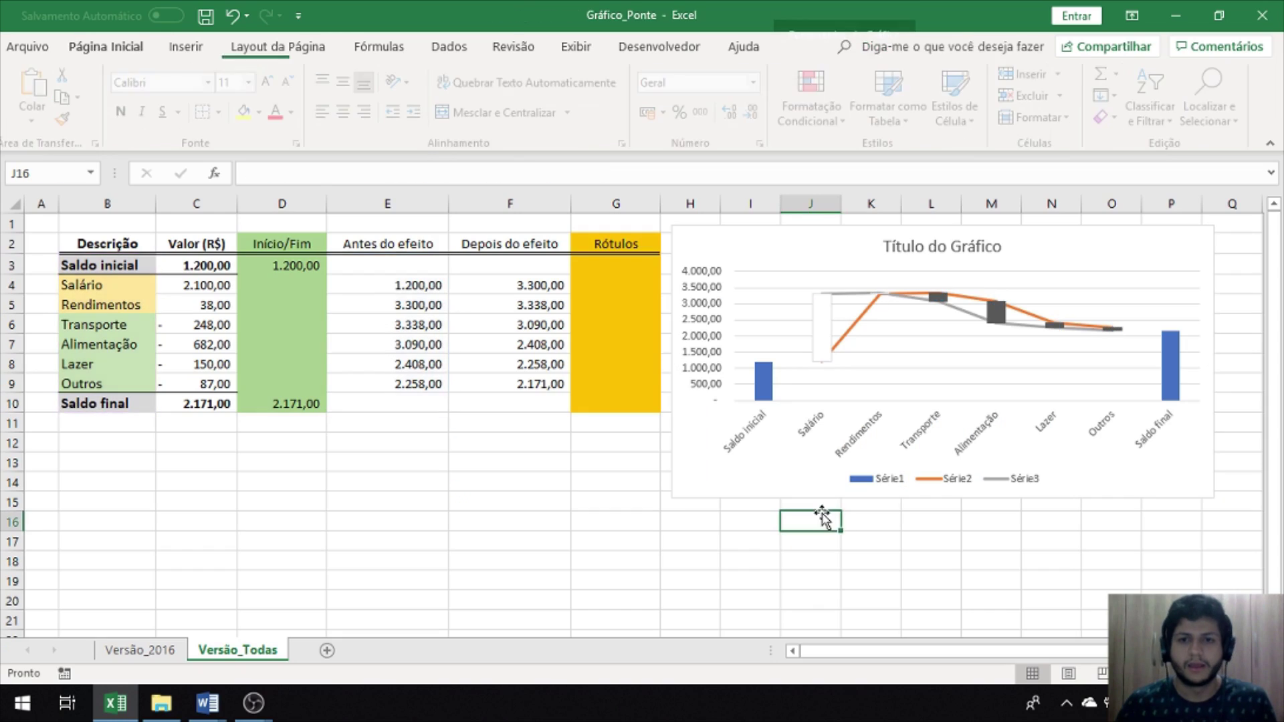
# Step: Fill the up bar (Salário) green
pyautogui.click(822, 321)
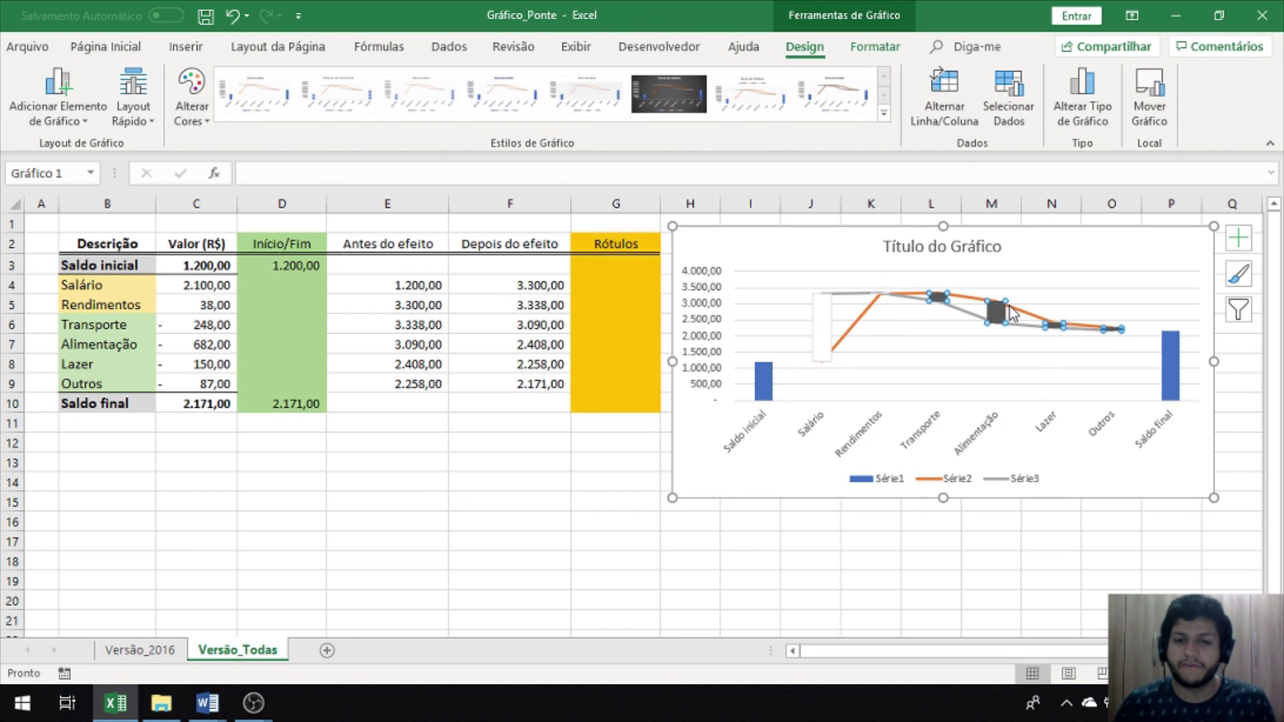
pyautogui.click(1003, 309)
pyautogui.click(826, 320)
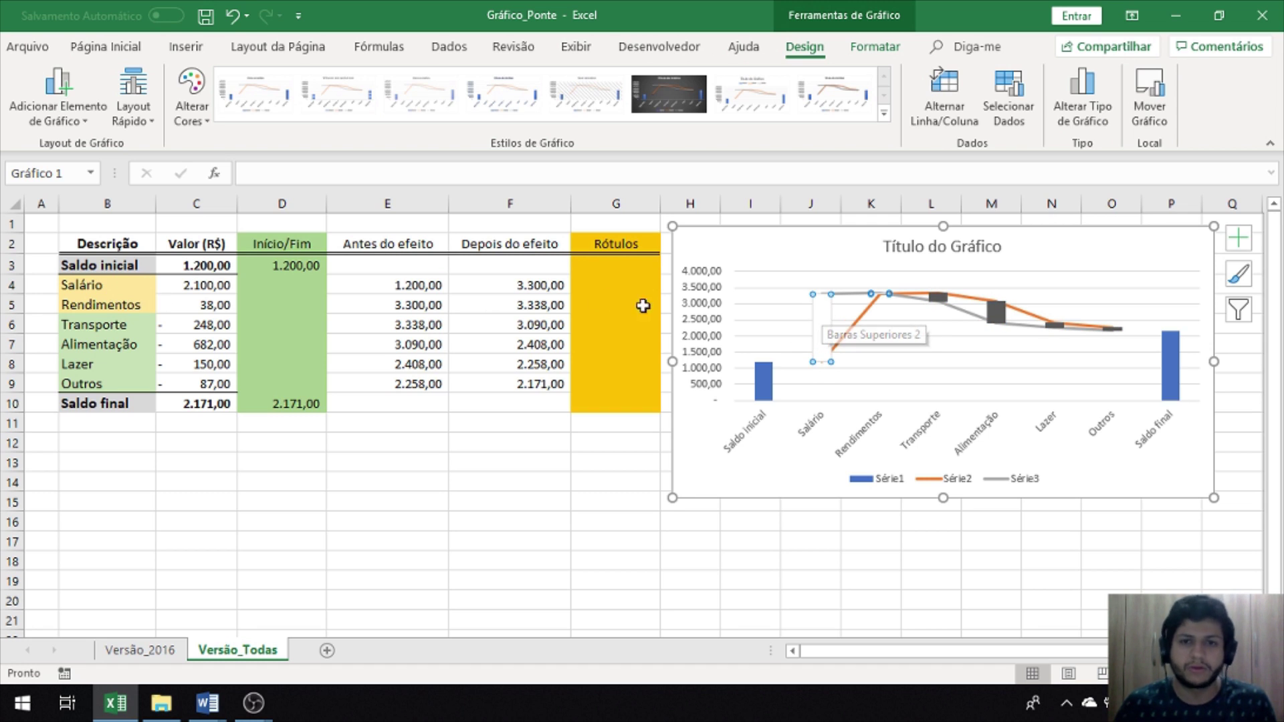
pyautogui.rightClick(817, 318)
pyautogui.click(878, 279)
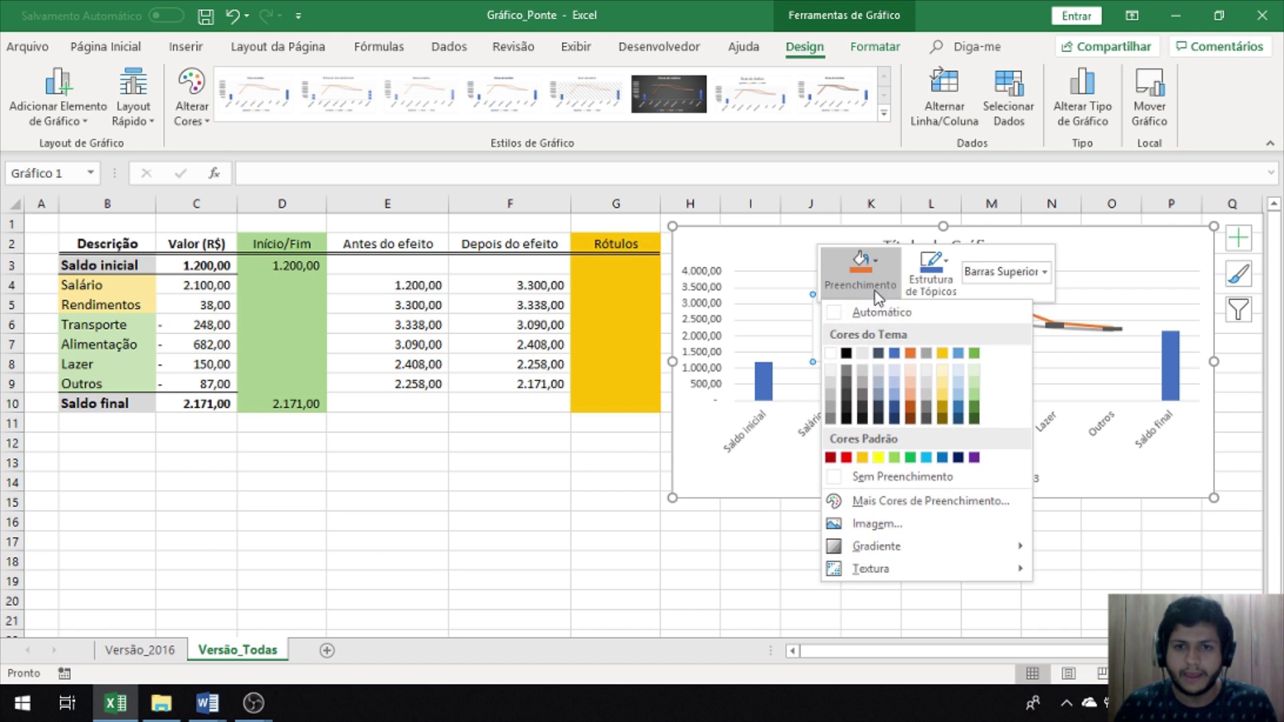
pyautogui.click(975, 353)
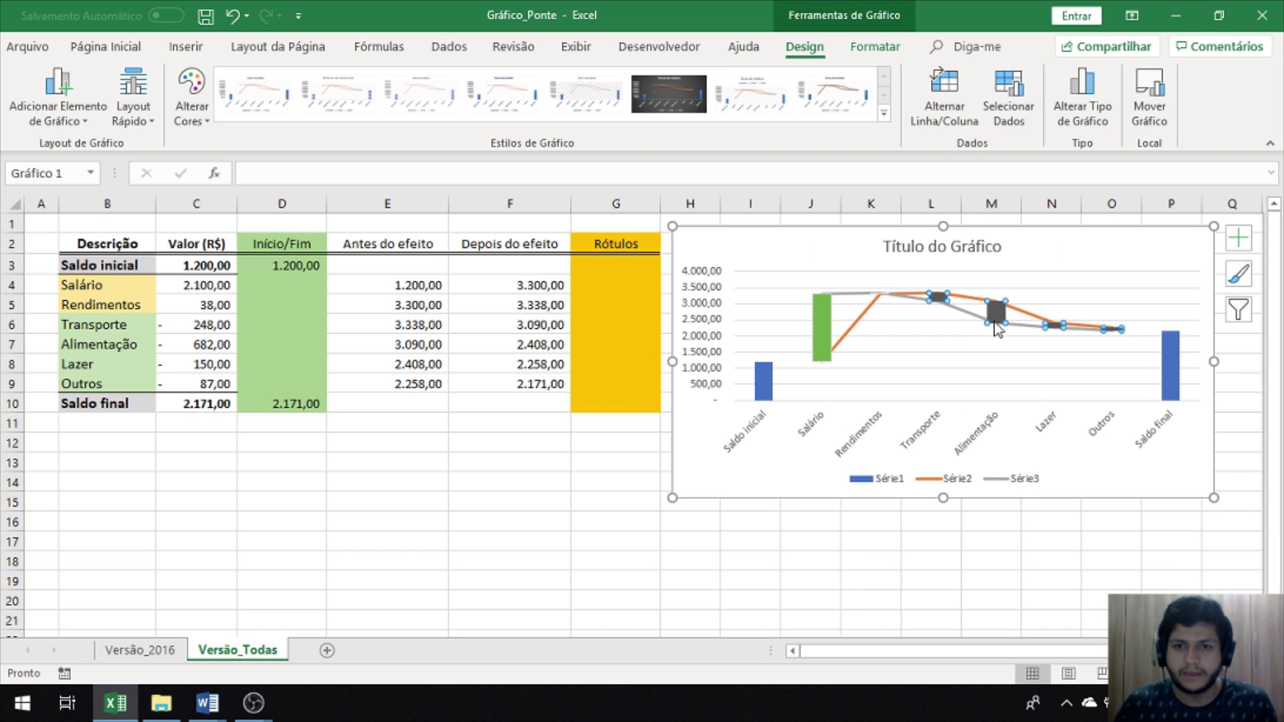
# Step: Fill the down bars from Transporte to Outros red
pyautogui.rightClick(998, 324)
pyautogui.click(1039, 268)
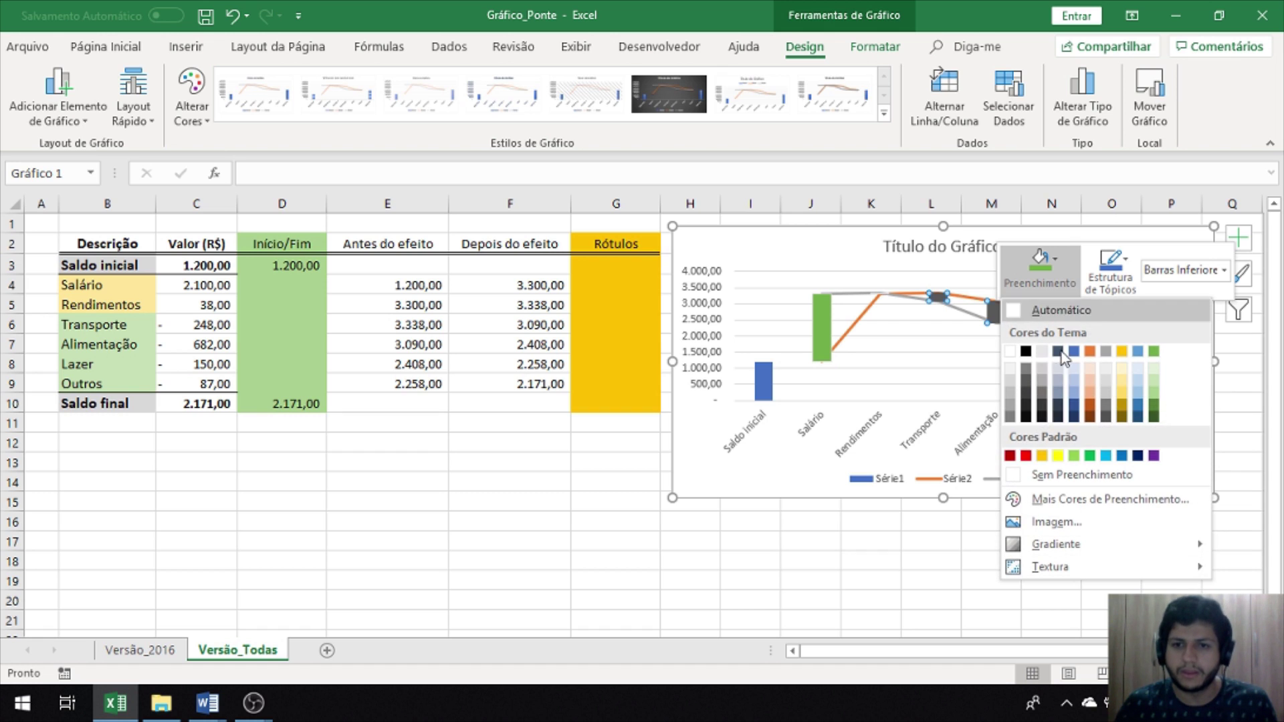
pyautogui.click(1026, 457)
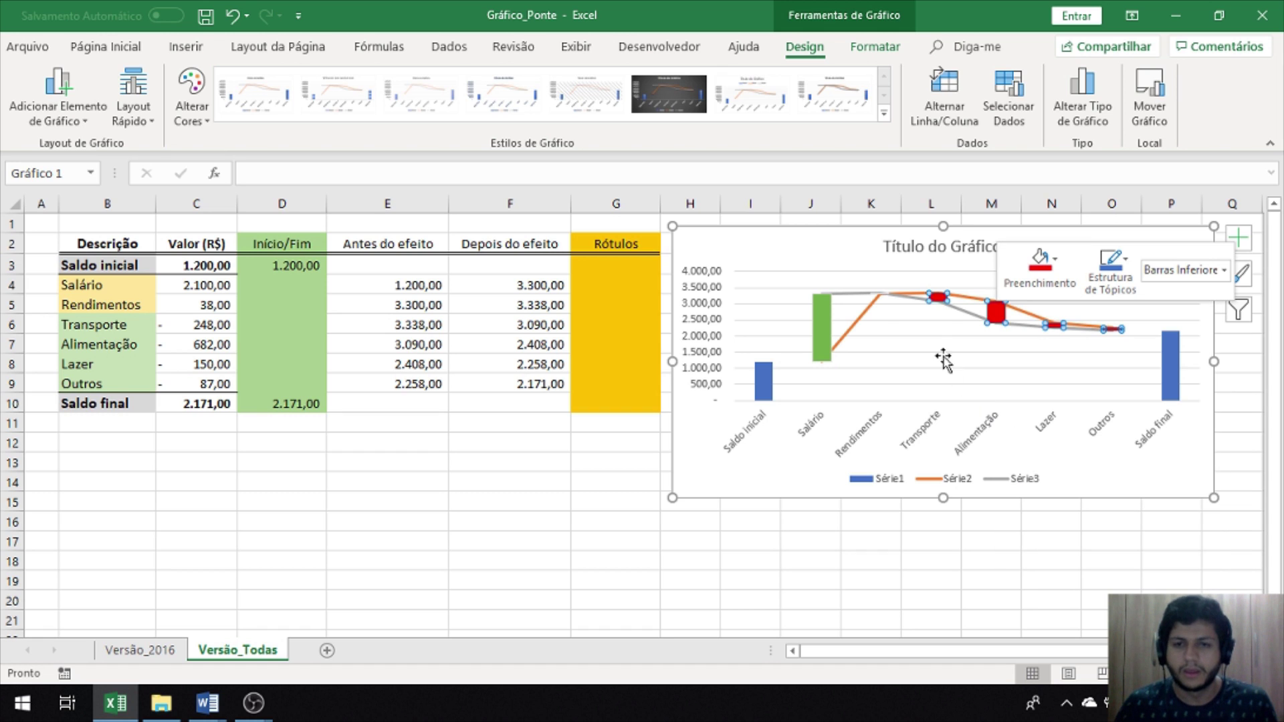
pyautogui.press('Escape')
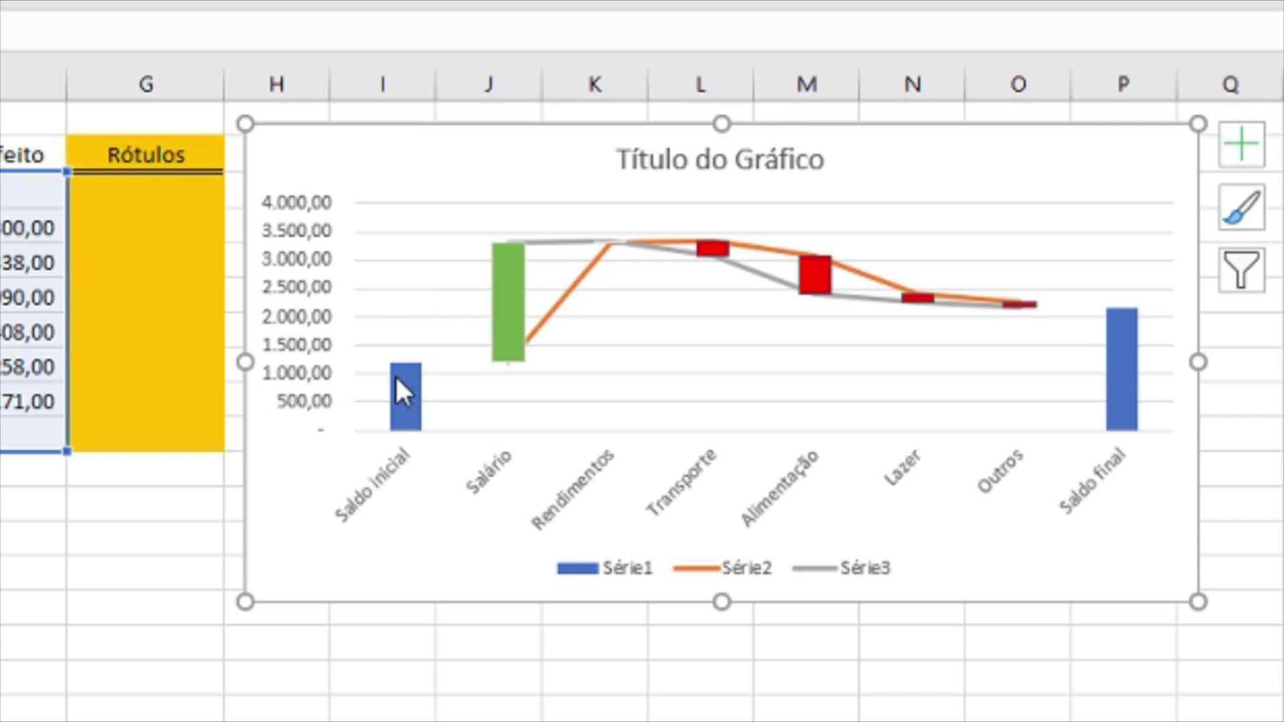
# Step: Add value labels to the Série1 columns
pyautogui.click(407, 385)
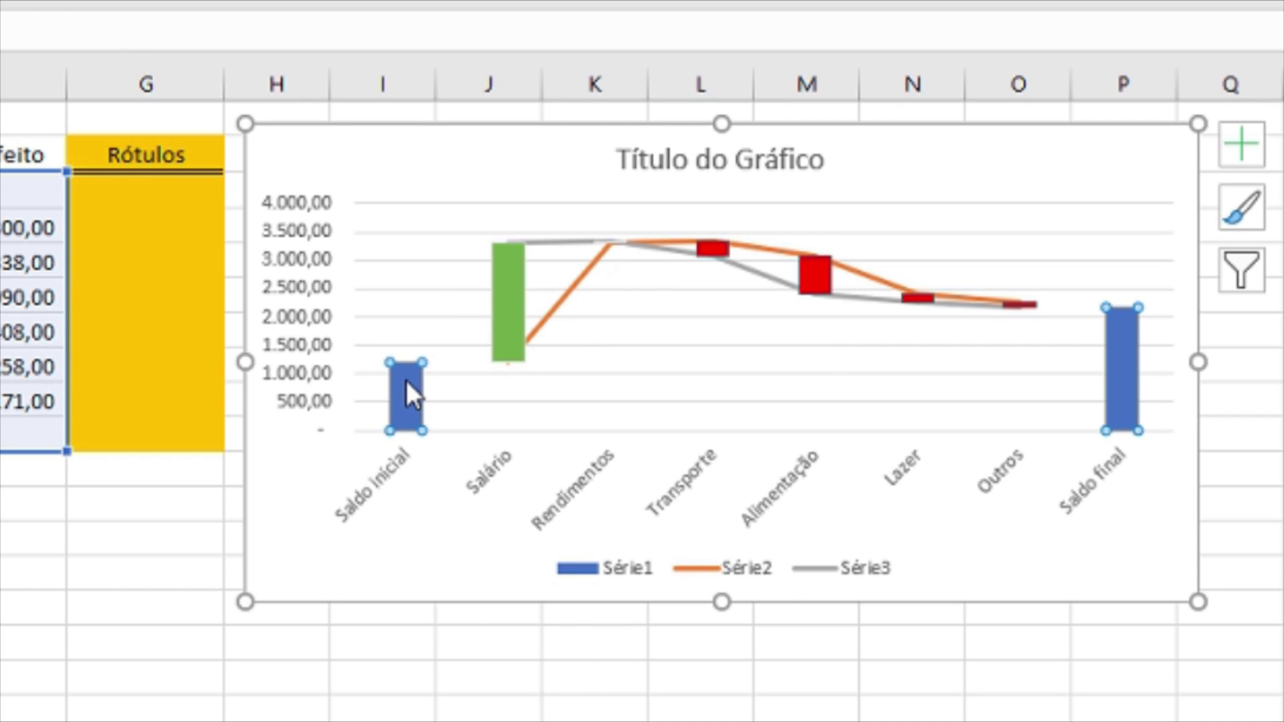
pyautogui.rightClick(408, 388)
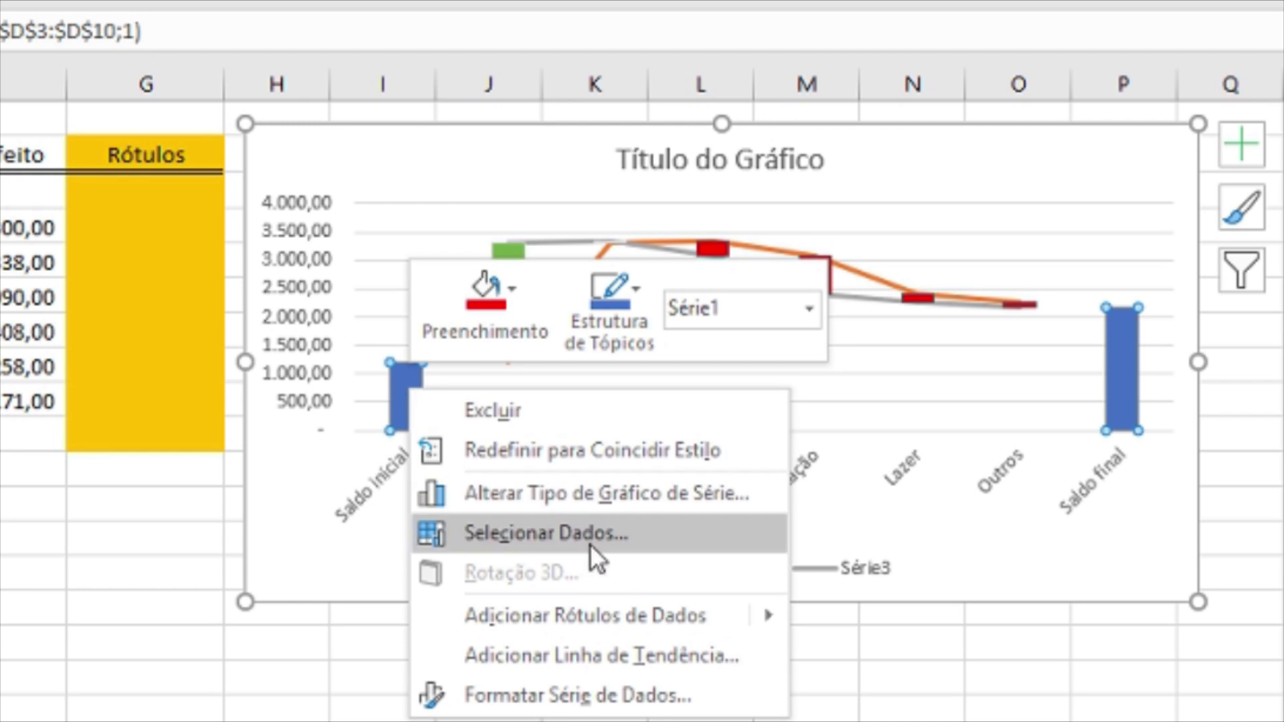
pyautogui.click(499, 616)
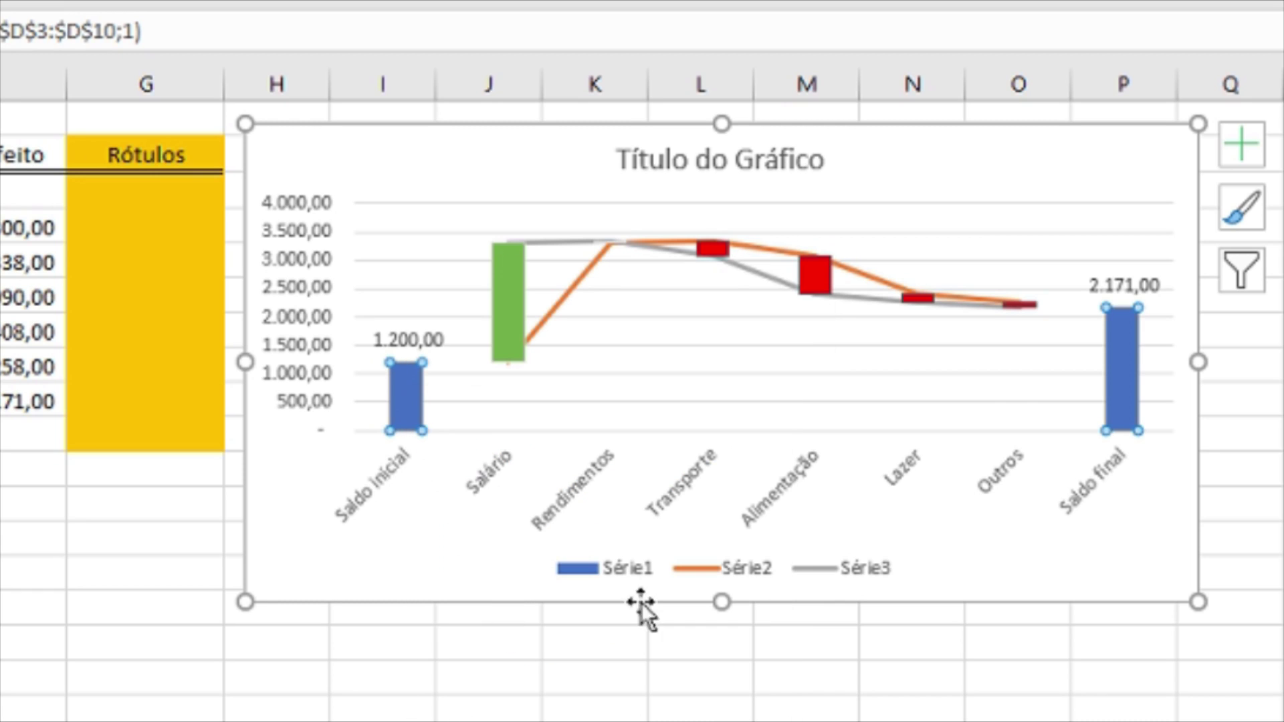
pyautogui.click(423, 343)
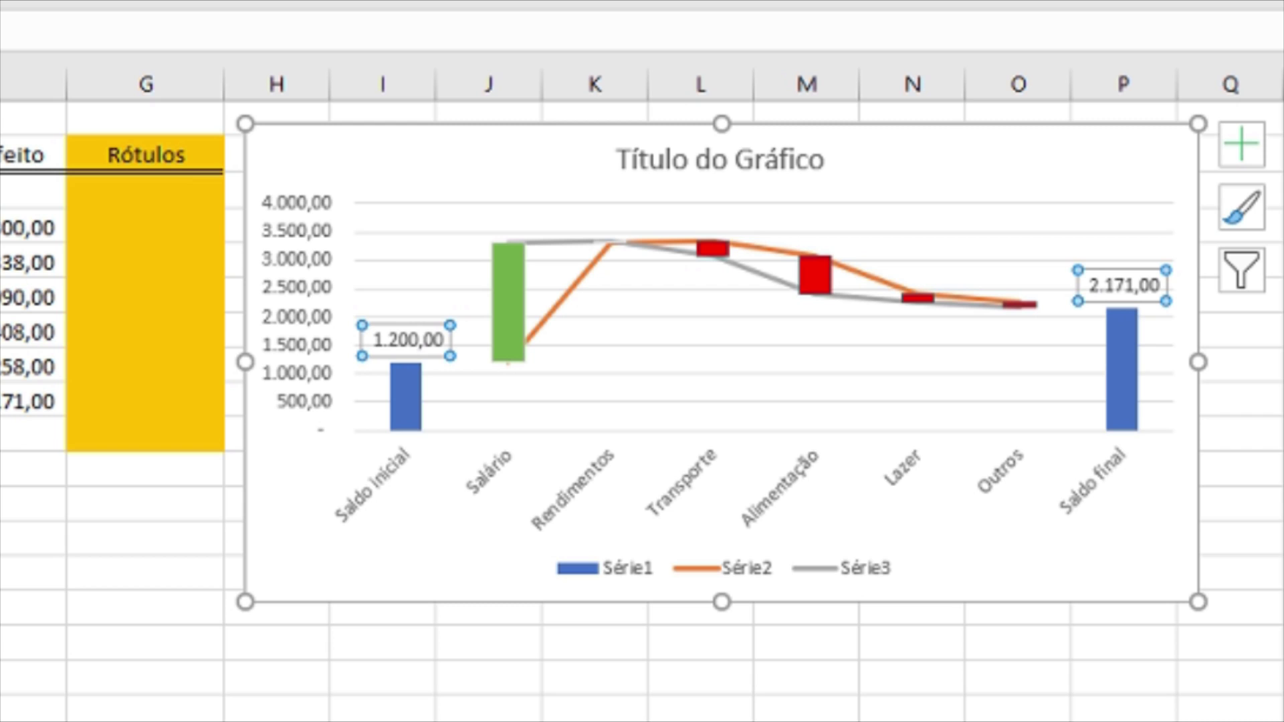
pyautogui.click(516, 258)
pyautogui.rightClick(508, 272)
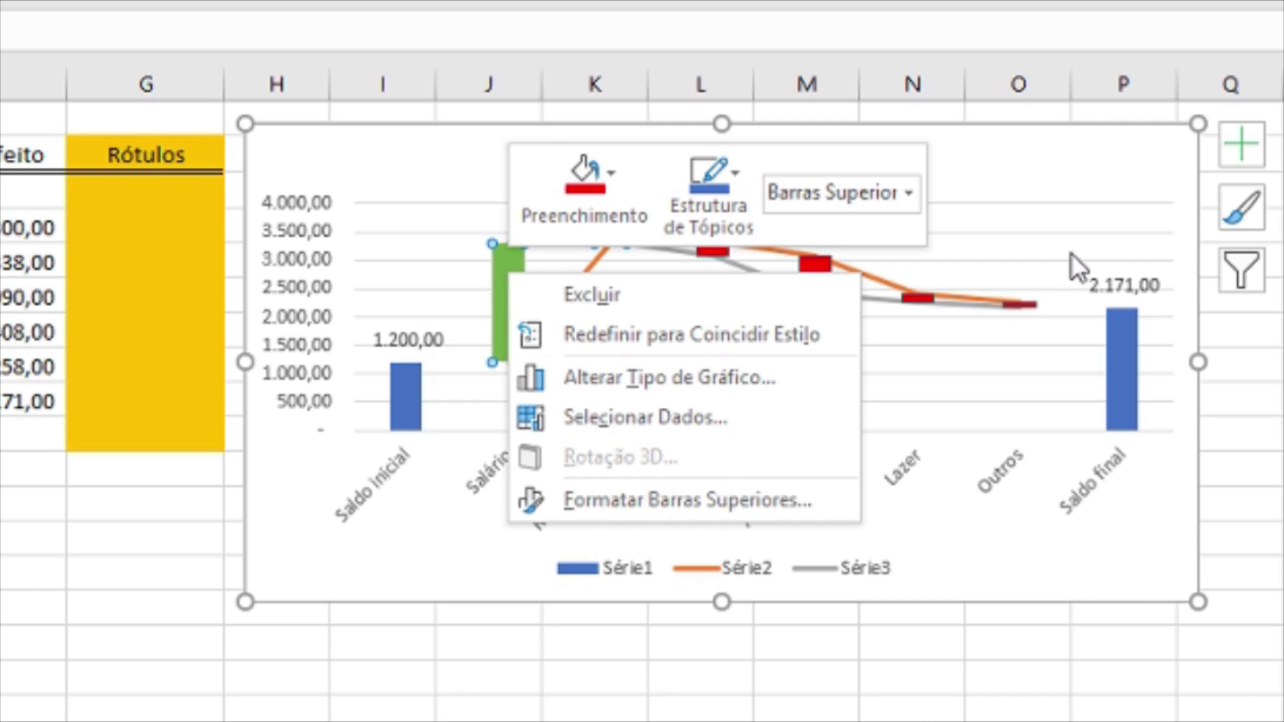
pyautogui.press('Escape')
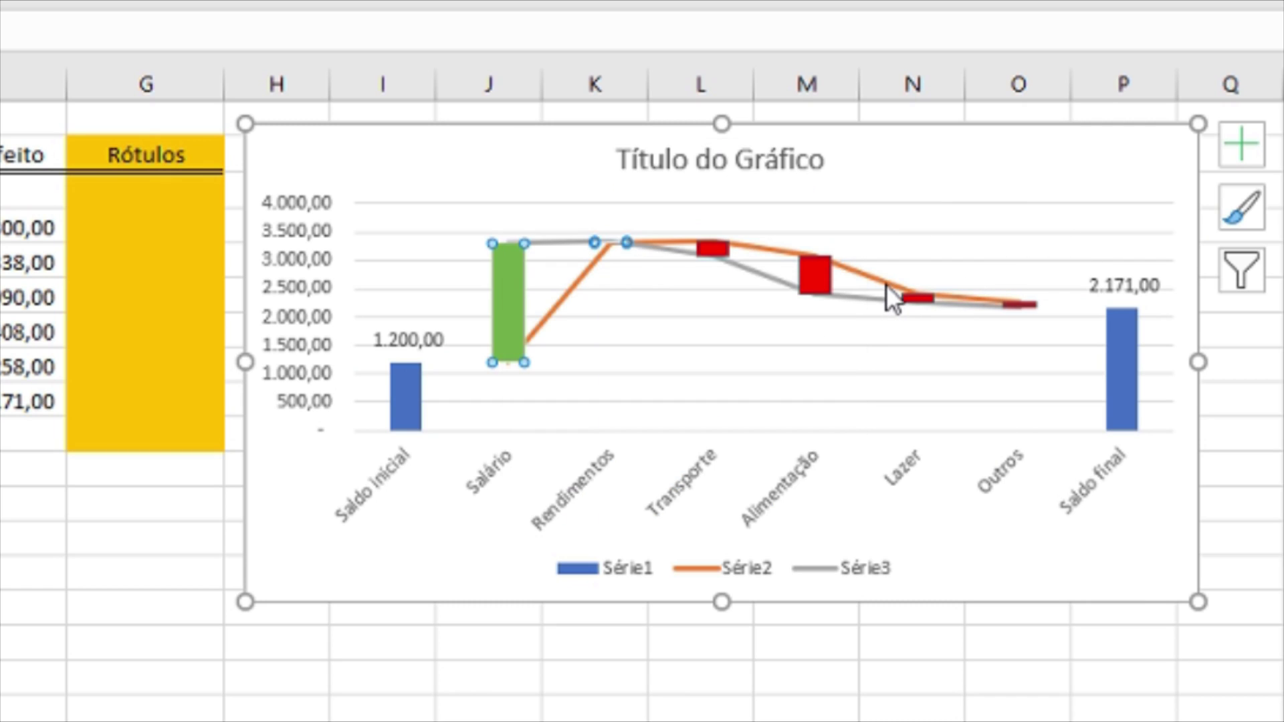
# Step: Add value labels to the Série3 line points and set their position to Acima
pyautogui.click(679, 256)
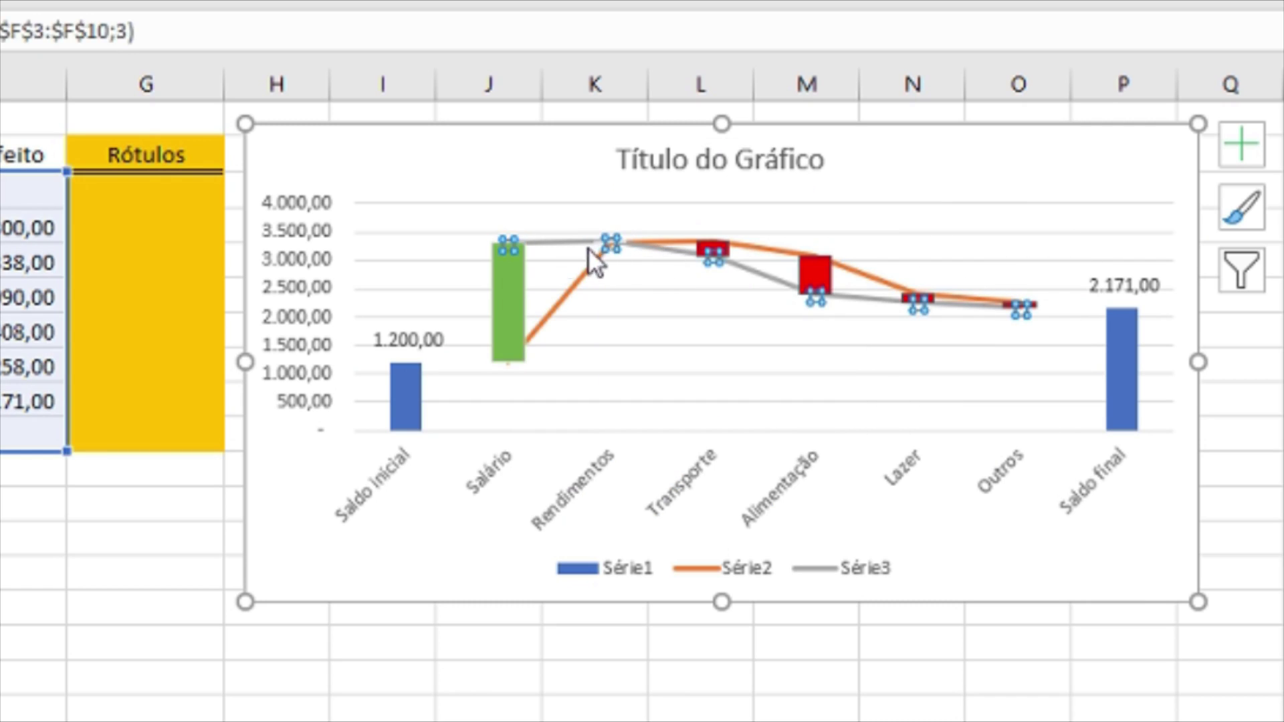
pyautogui.rightClick(508, 244)
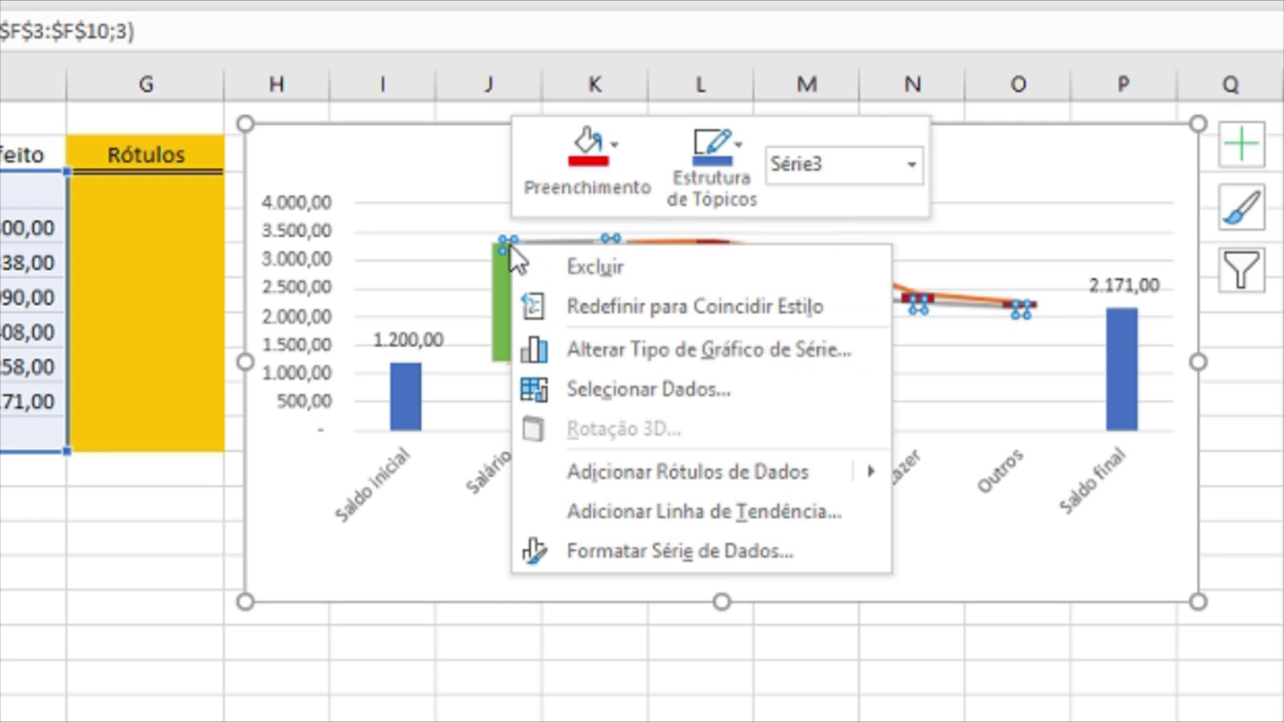
pyautogui.click(653, 467)
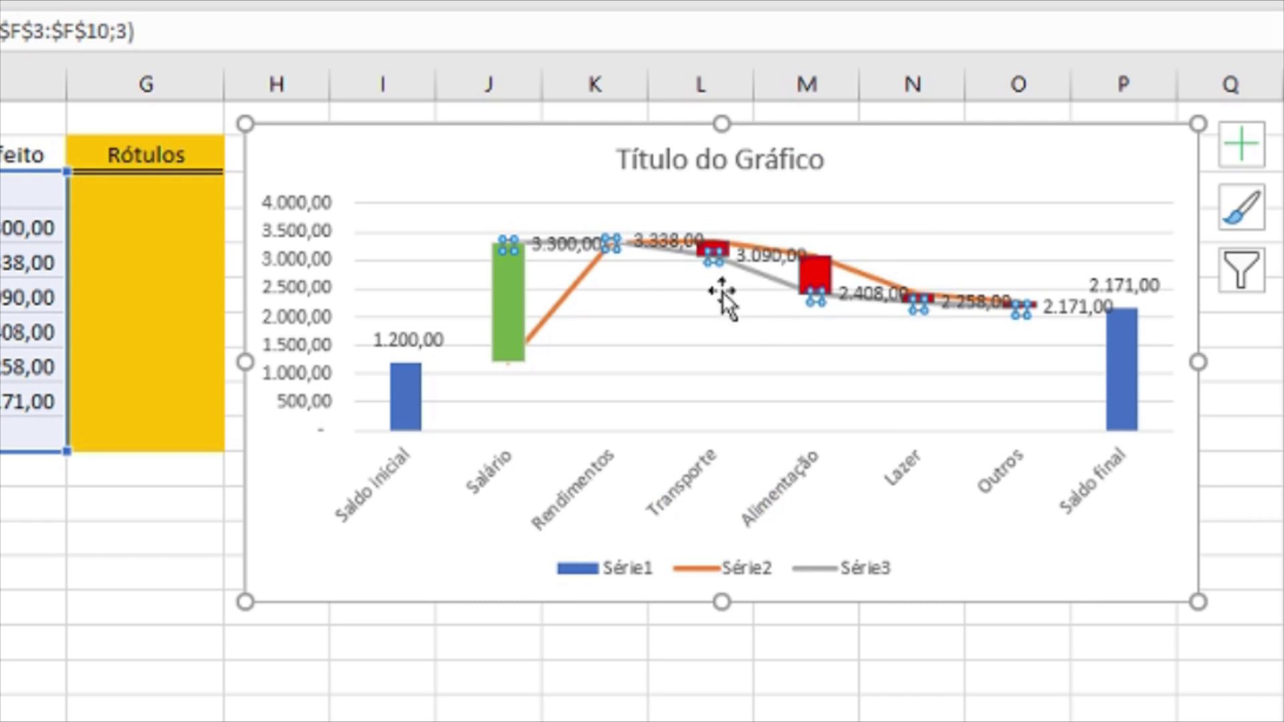
pyautogui.click(565, 244)
pyautogui.rightClick(565, 247)
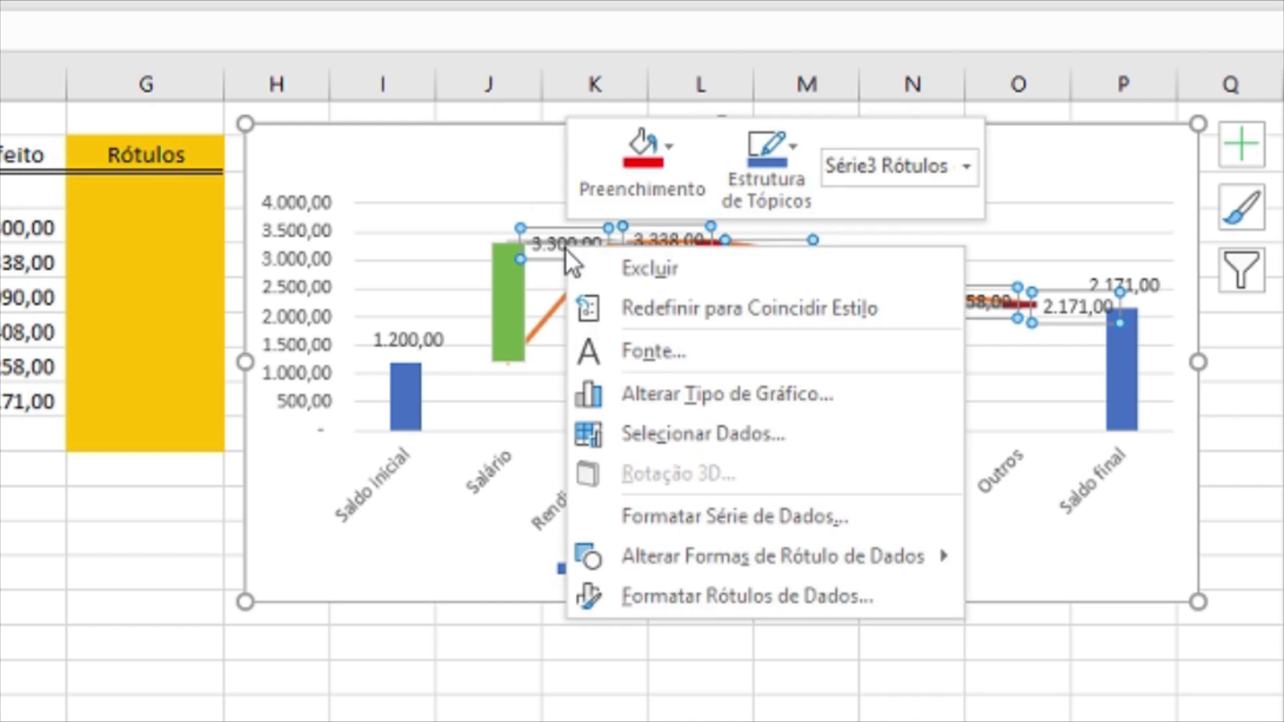
pyautogui.click(731, 593)
pyautogui.moveTo(1015, 464); pyautogui.dragTo(1005, 464)
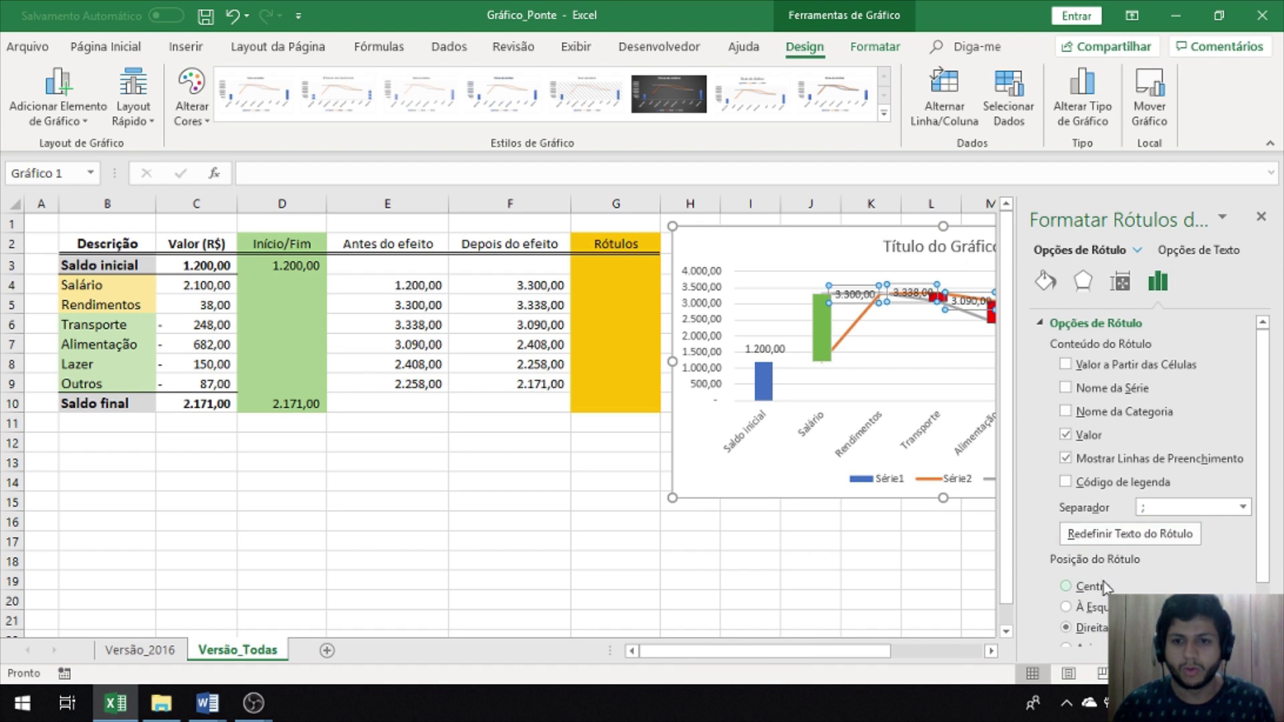
pyautogui.moveTo(1255, 573); pyautogui.dragTo(1256, 618)
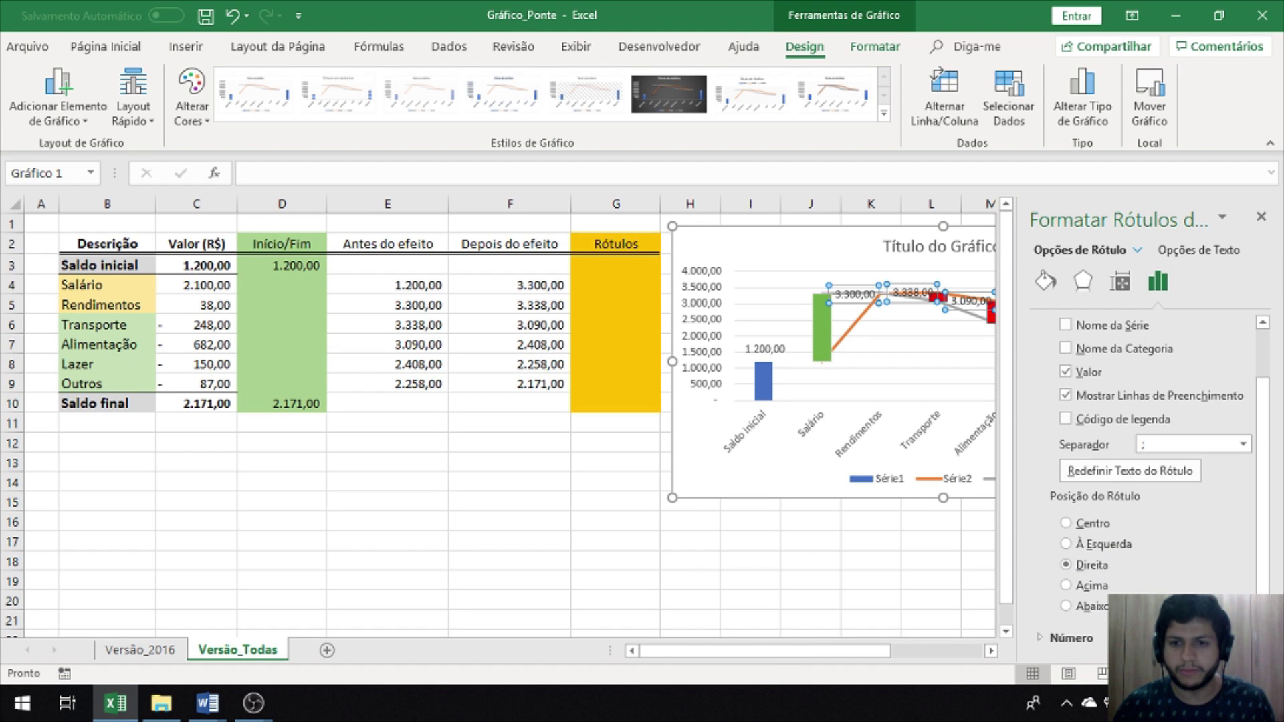
pyautogui.click(1097, 586)
pyautogui.click(929, 540)
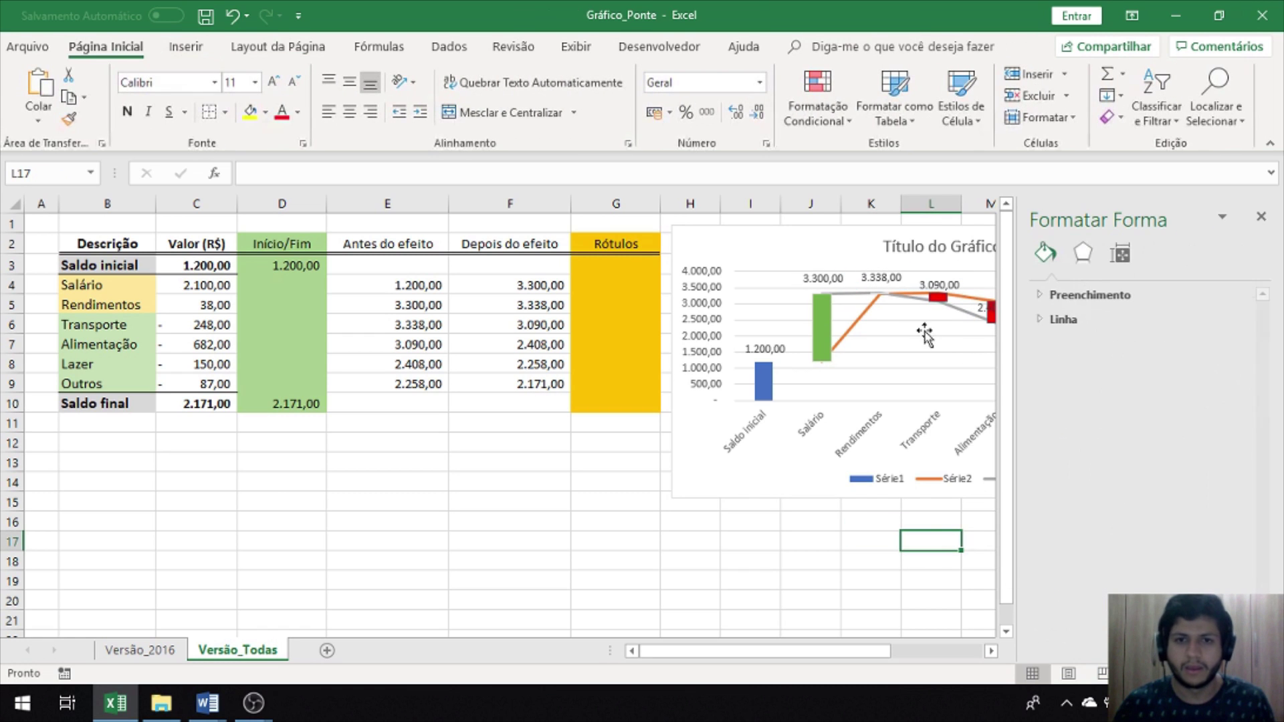
# Step: Close the formatting pane and compare Salário, Rendimentos and Transporte values on Versão_2016, then return to Versão_Todas
pyautogui.click(1261, 218)
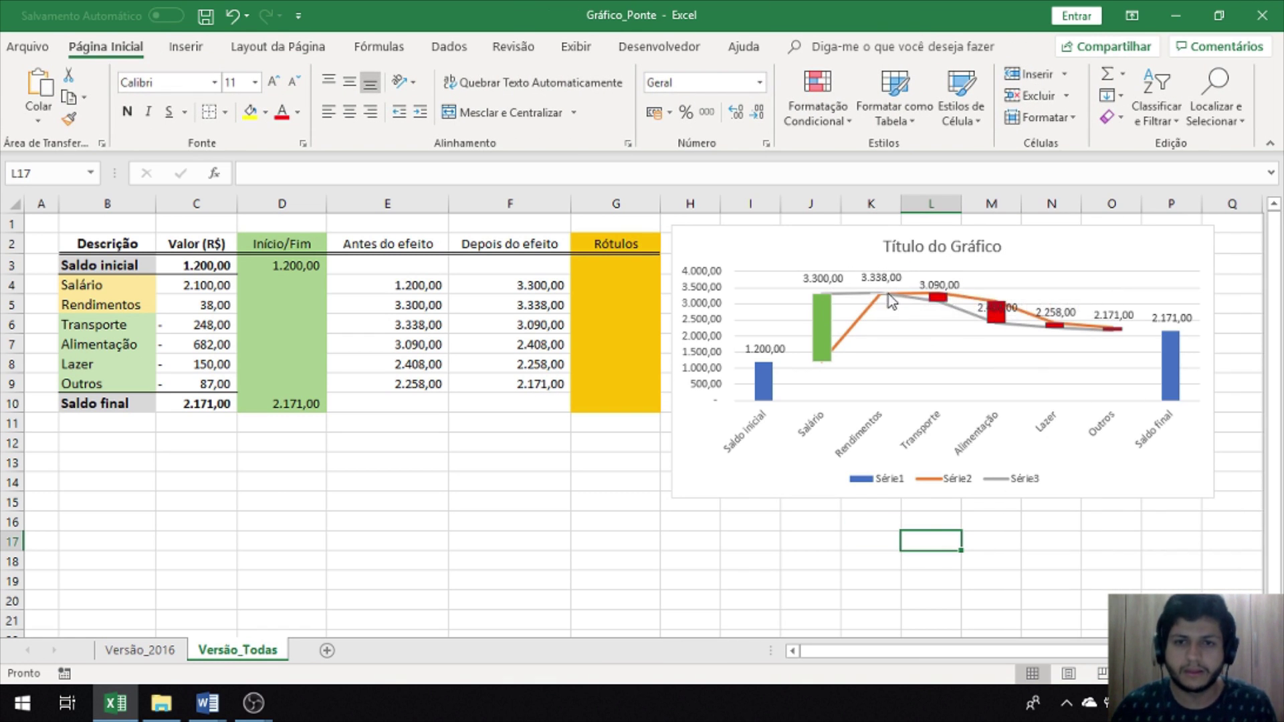
pyautogui.click(138, 652)
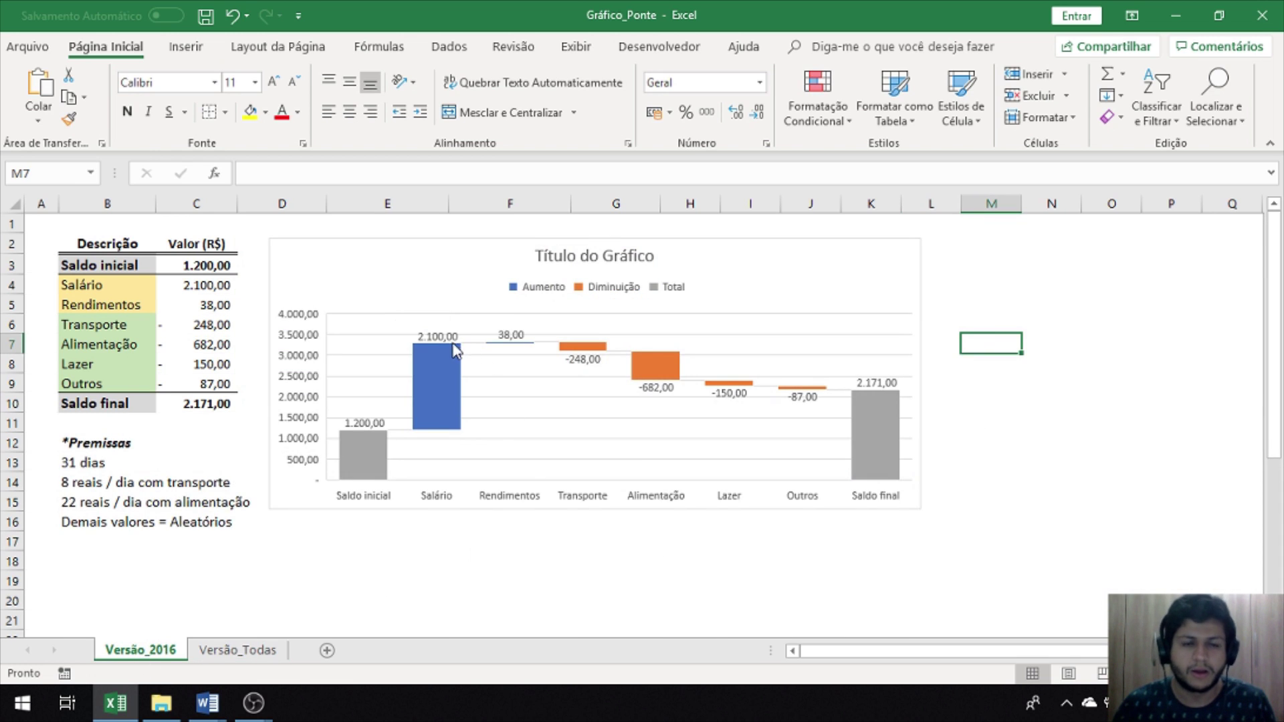
pyautogui.moveTo(436, 376)
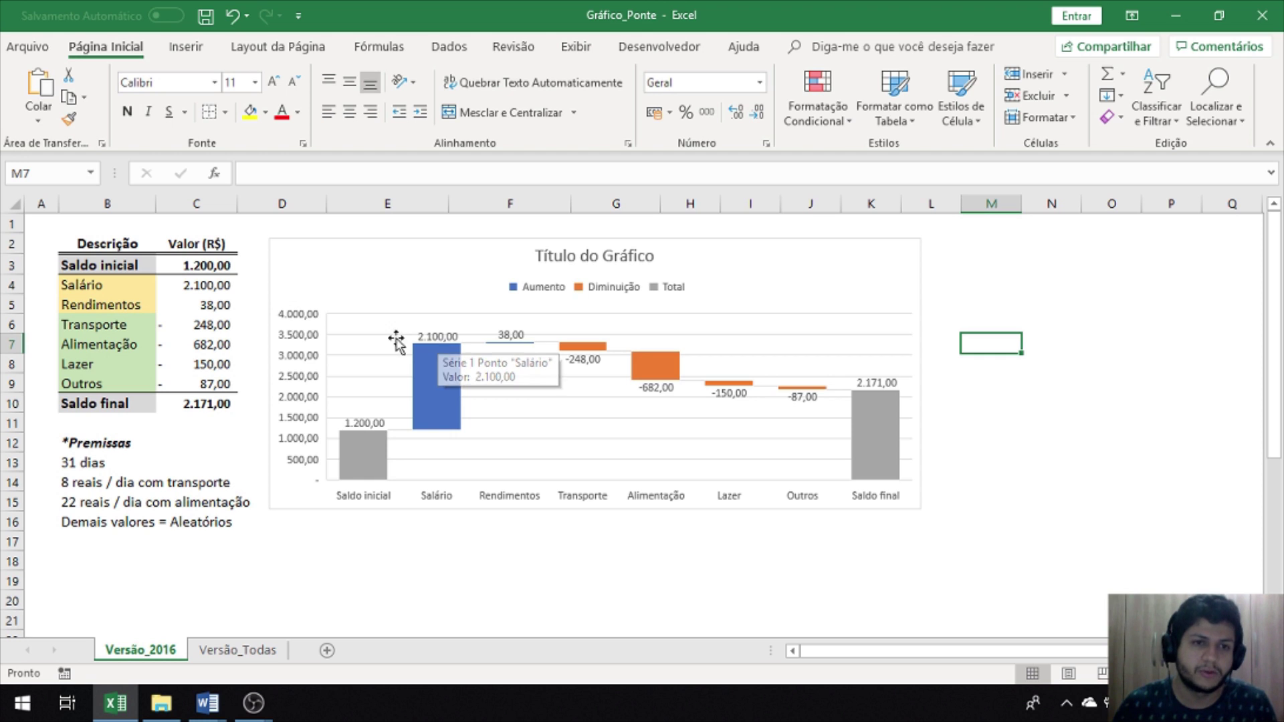
pyautogui.click(202, 285)
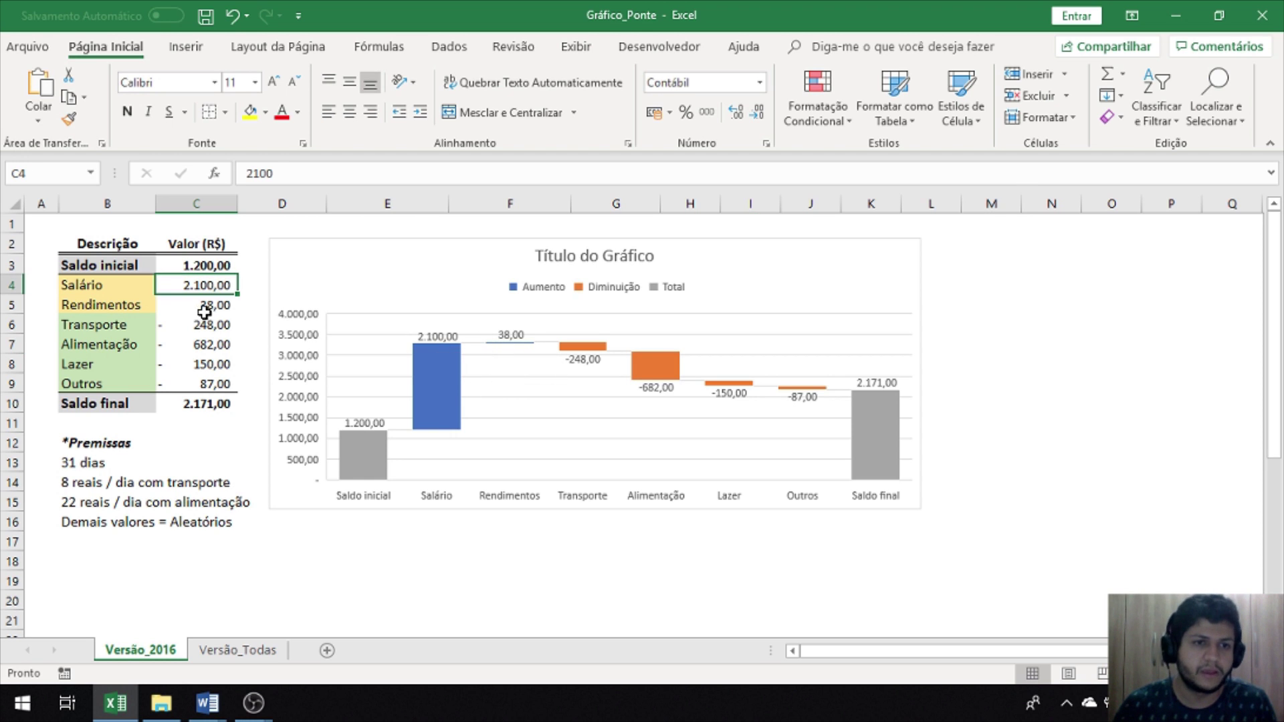
pyautogui.moveTo(204, 305); pyautogui.dragTo(204, 326)
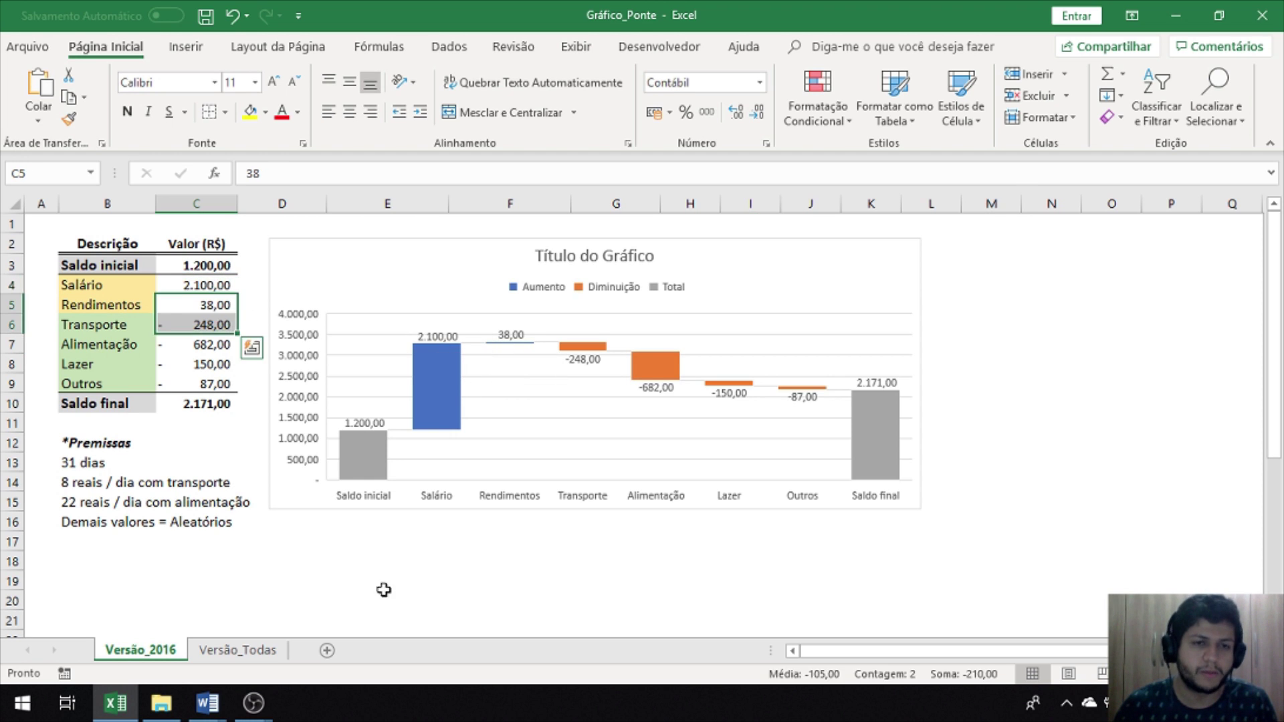
pyautogui.click(237, 650)
# Step: Delete the data labels and set Série2 and Série3 lines to Sem Contorno
pyautogui.click(816, 279)
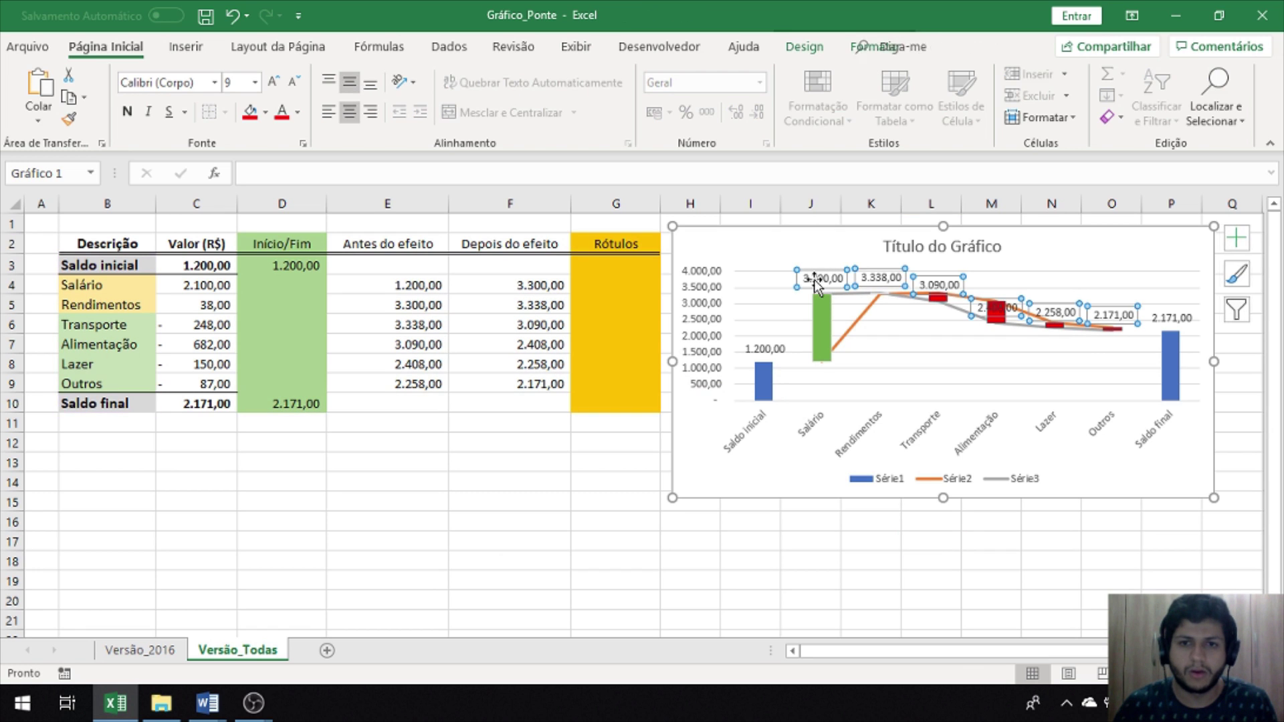
pyautogui.press('Delete')
pyautogui.click(863, 316)
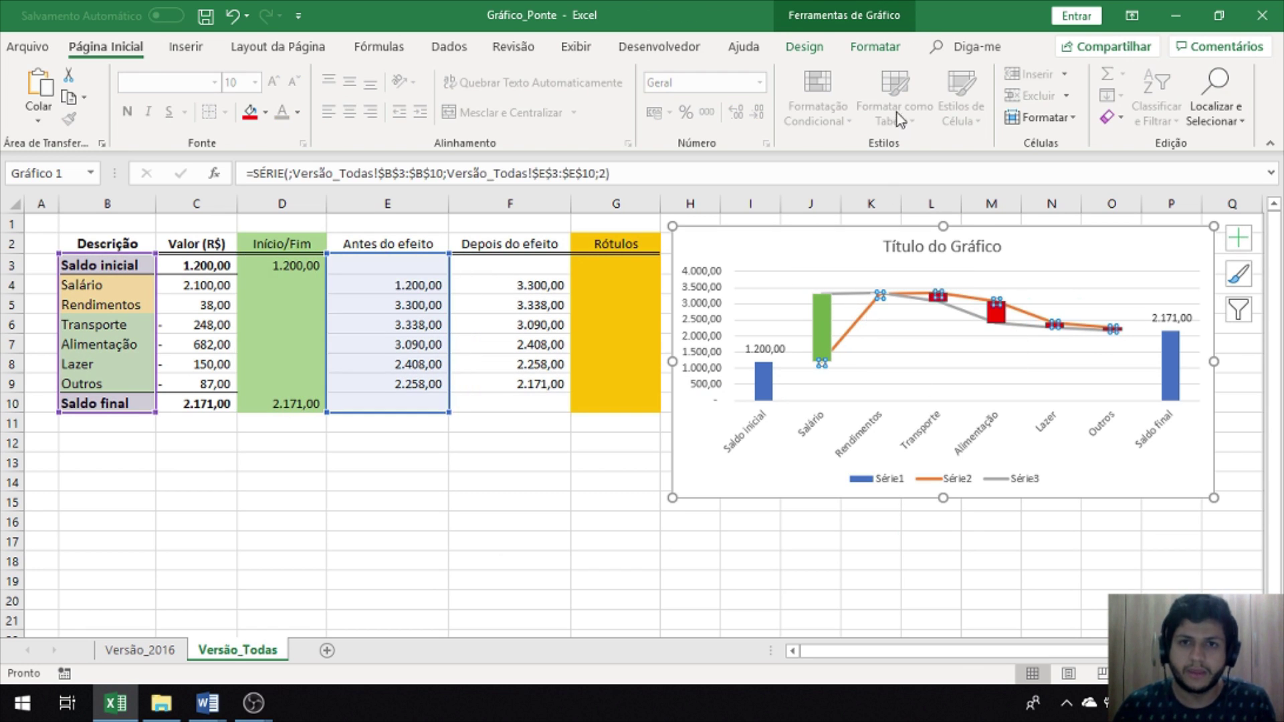
pyautogui.click(874, 47)
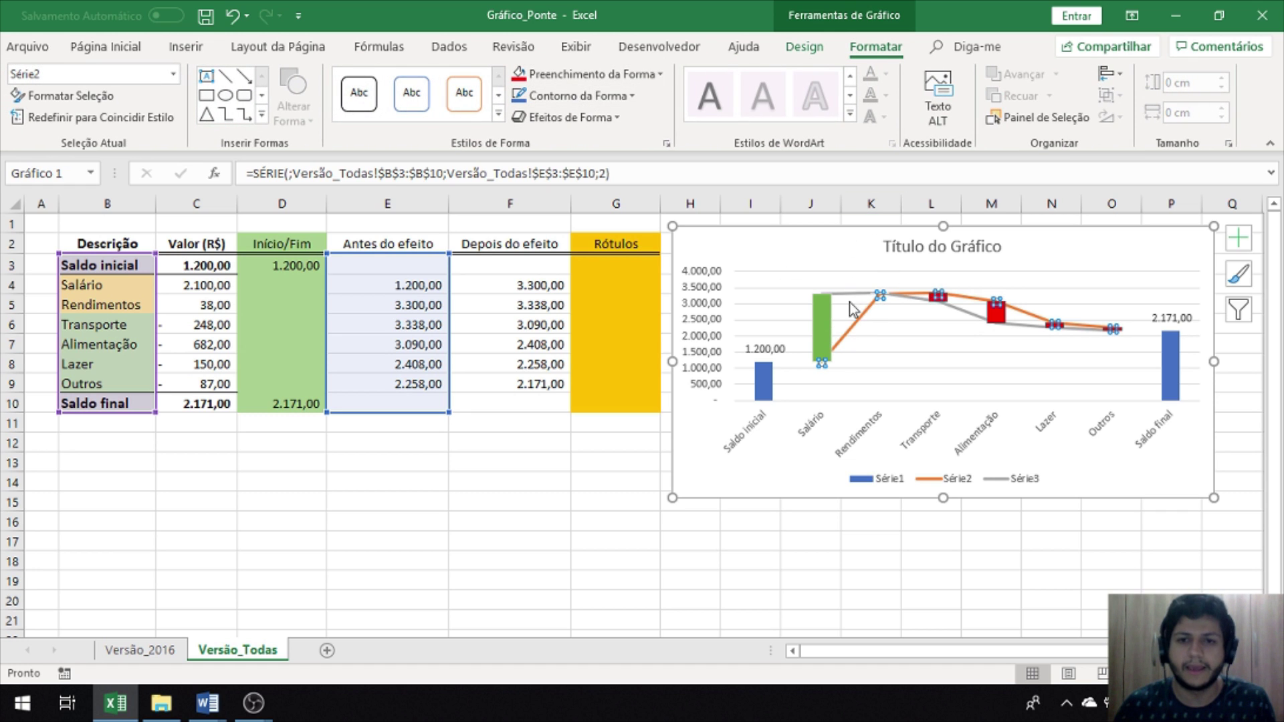
pyautogui.click(576, 96)
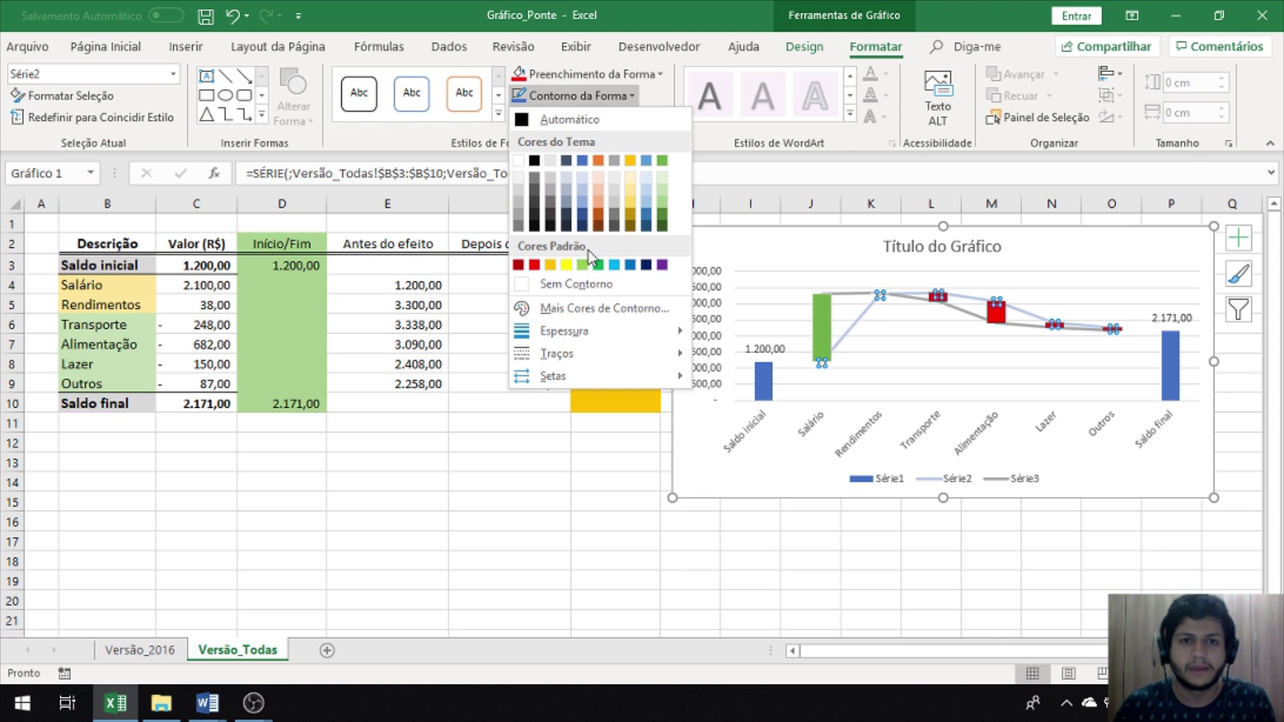
pyautogui.click(586, 285)
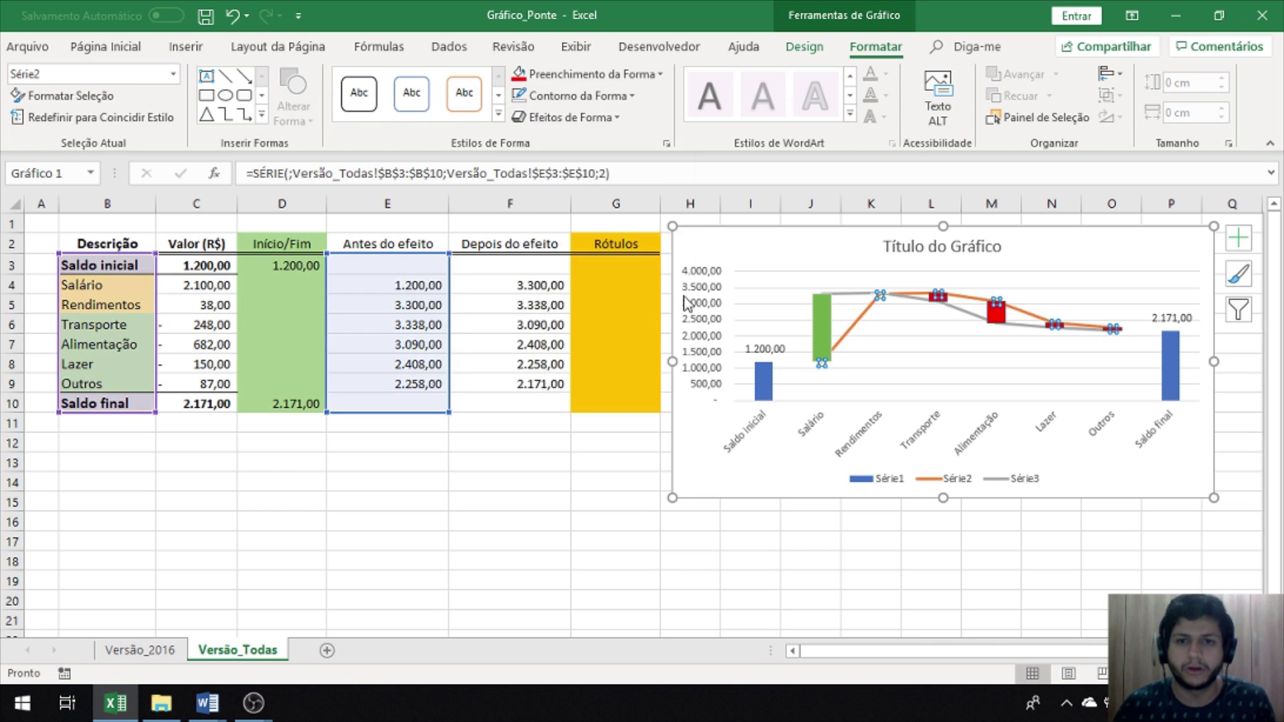
pyautogui.click(851, 295)
pyautogui.click(598, 100)
pyautogui.click(585, 285)
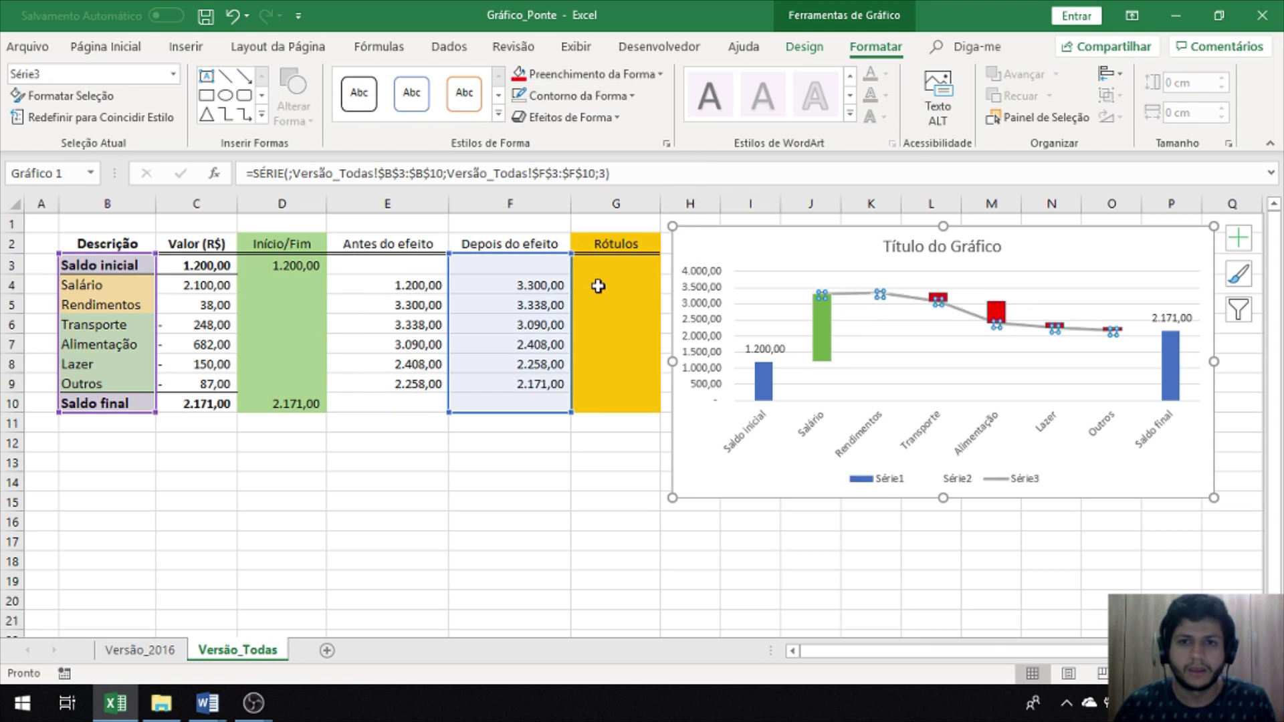
pyautogui.click(556, 489)
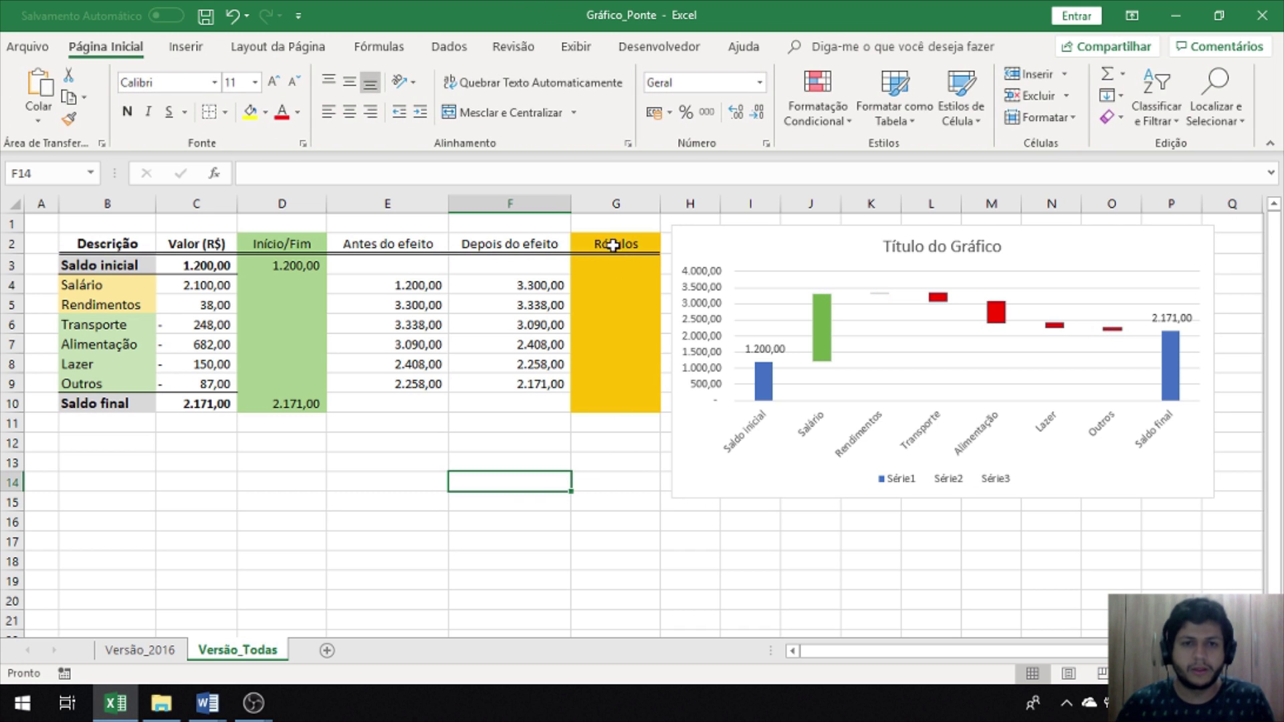
# Step: Check the Rótulos column and hidden Série2/Série3 series, then select cell G4
pyautogui.moveTo(613, 245); pyautogui.dragTo(615, 404)
pyautogui.click(611, 530)
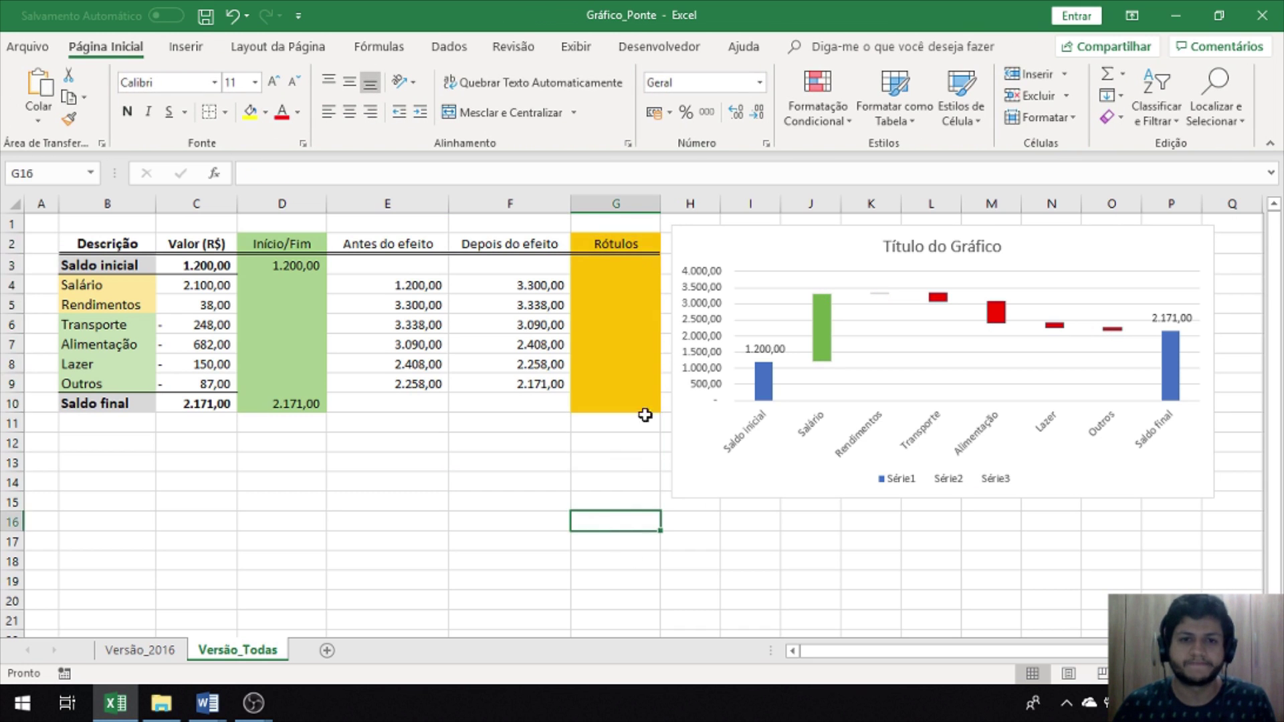
pyautogui.click(763, 381)
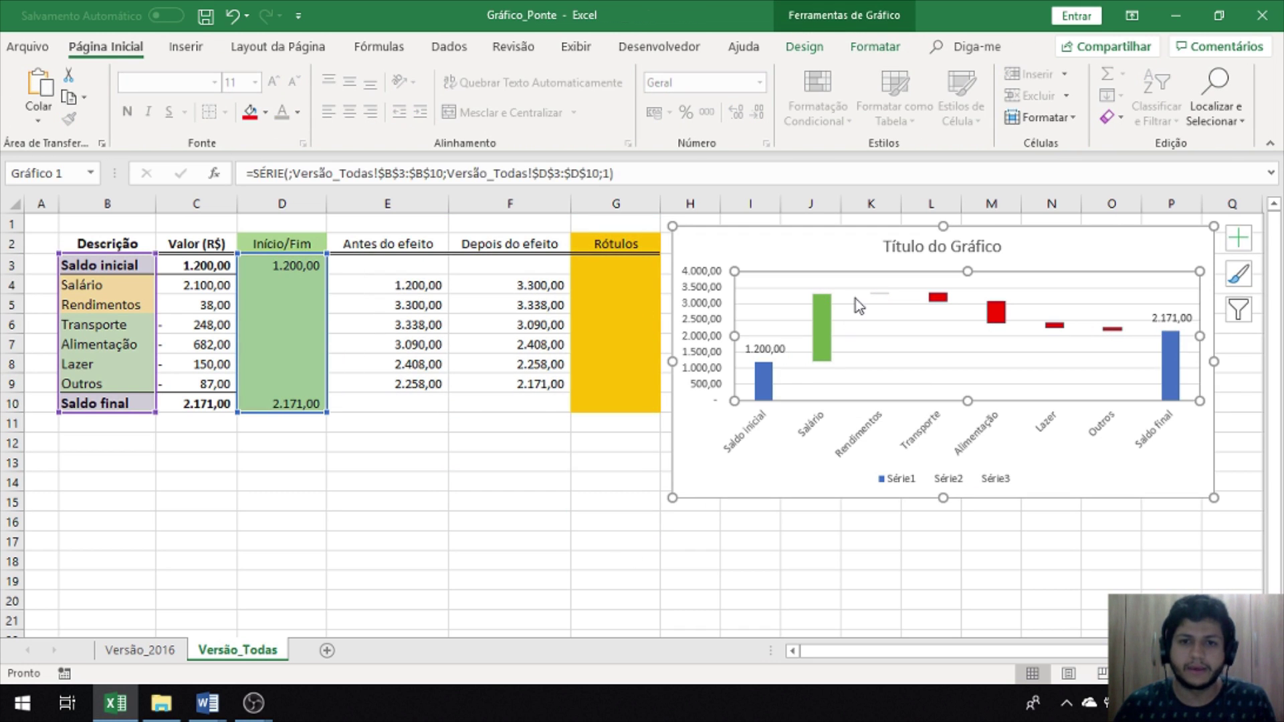
pyautogui.click(834, 297)
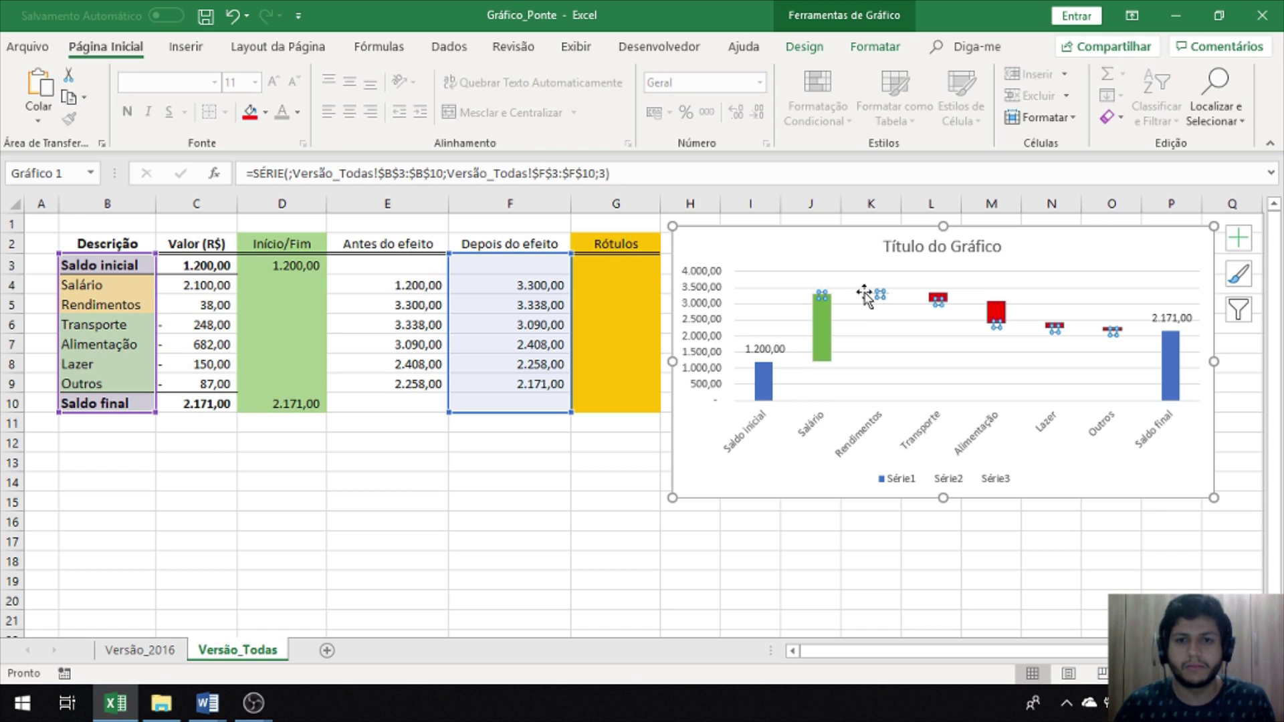
pyautogui.click(823, 361)
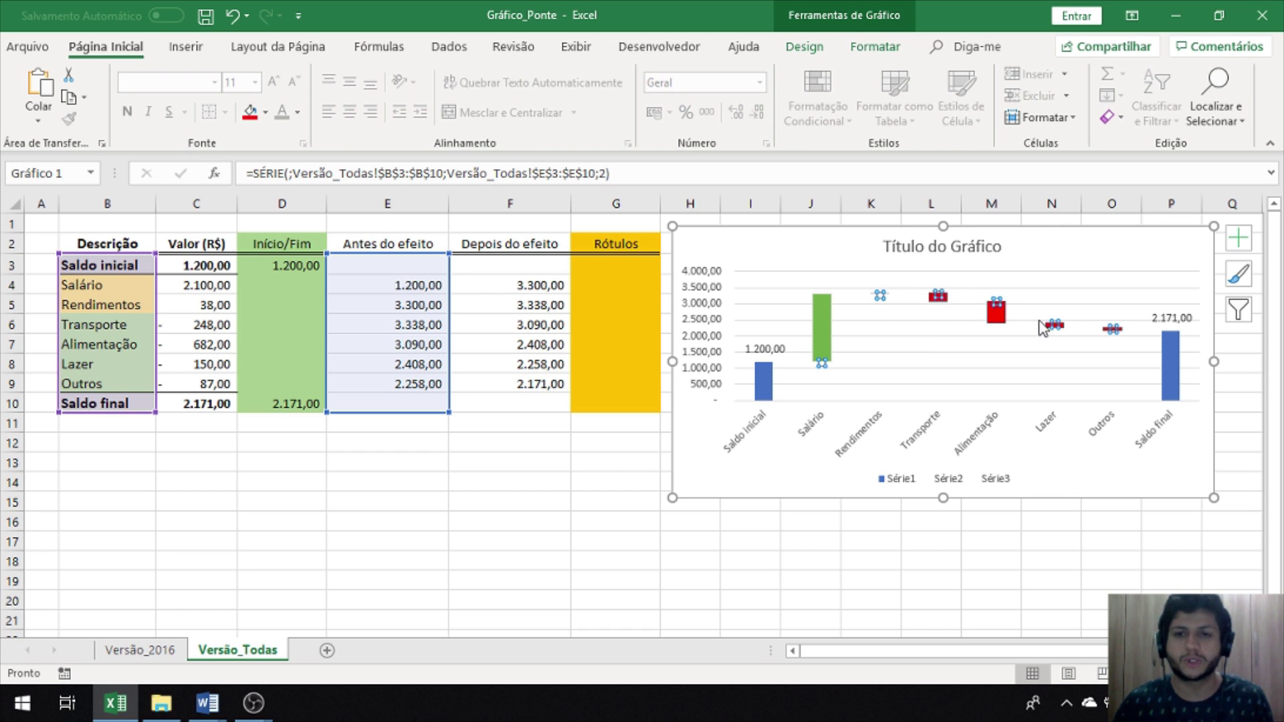
pyautogui.click(628, 287)
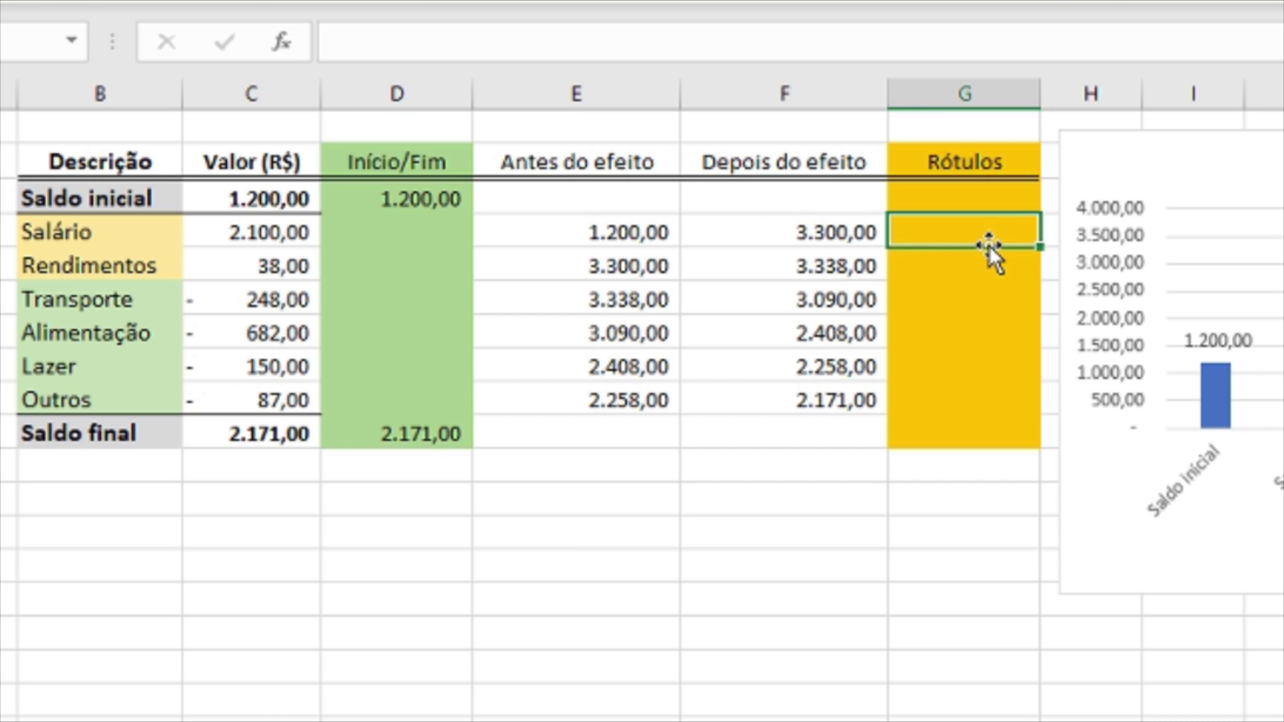
# Step: Enter =MAIOR(E4:F4;1) in G4 and fill it down to G9, giving 3300 to 2258
pyautogui.write('=m')
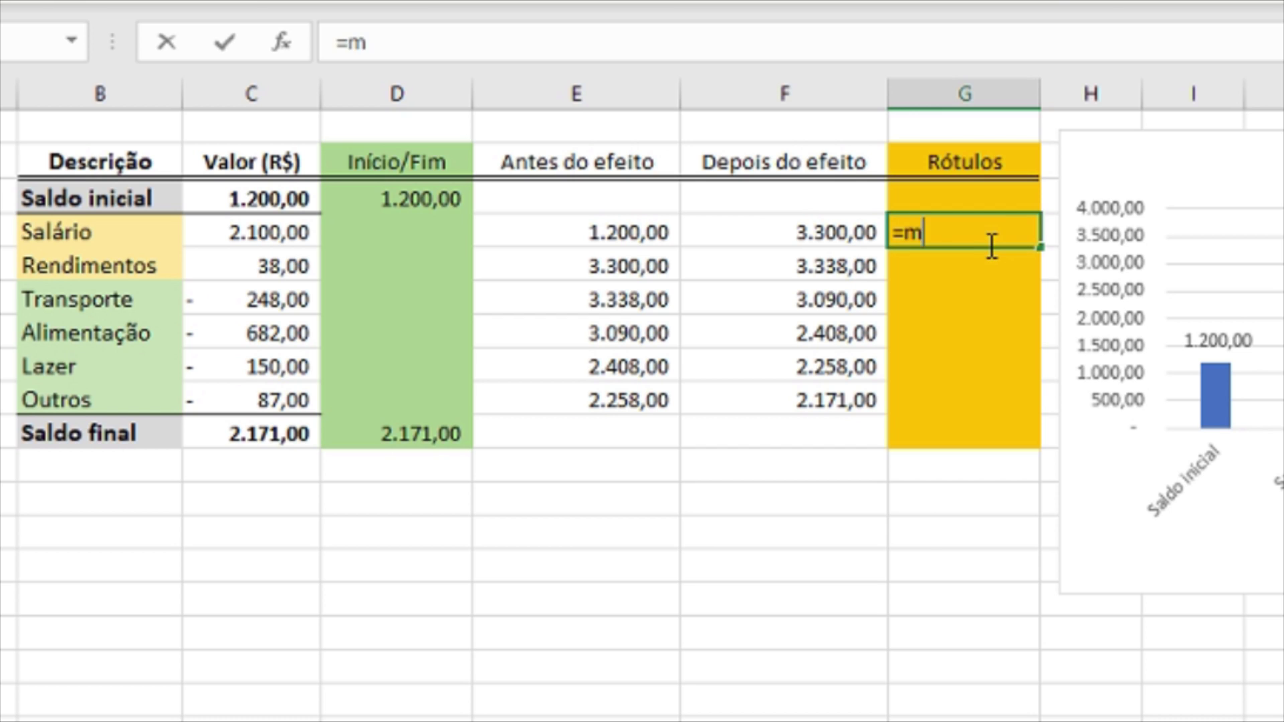
pyautogui.write('ai')
pyautogui.press('Tab')
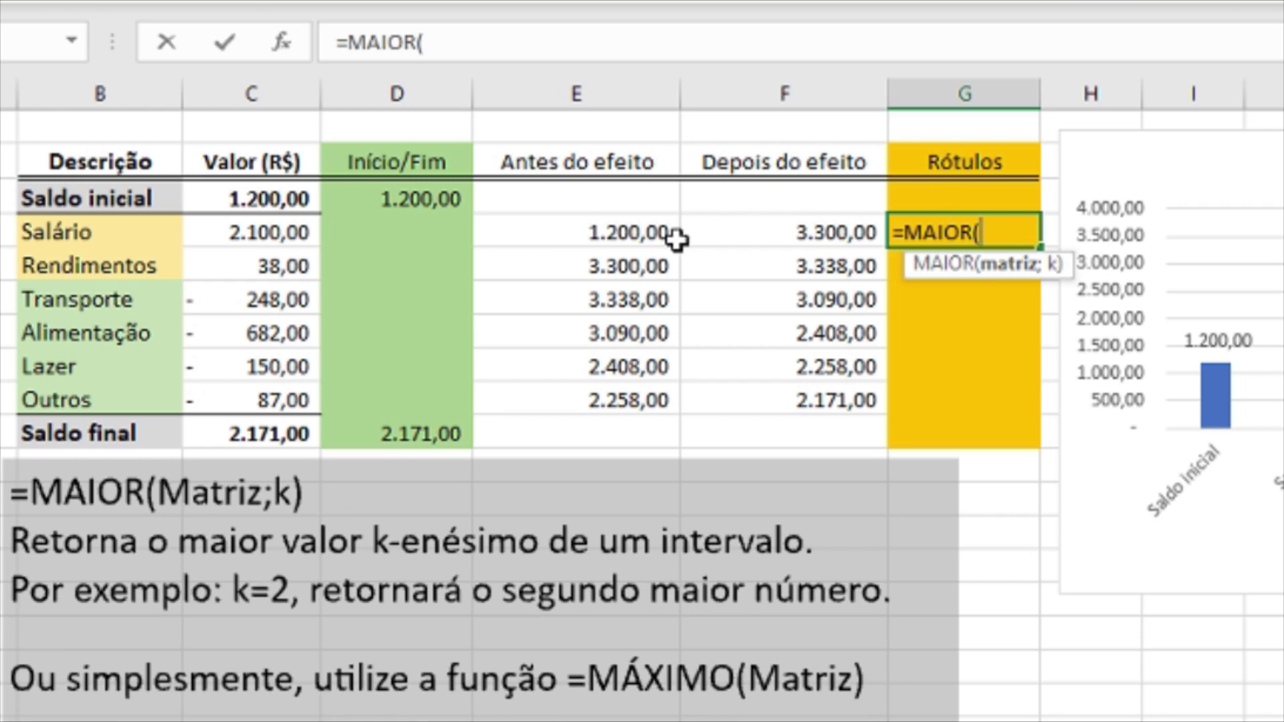
pyautogui.moveTo(656, 234); pyautogui.dragTo(745, 230)
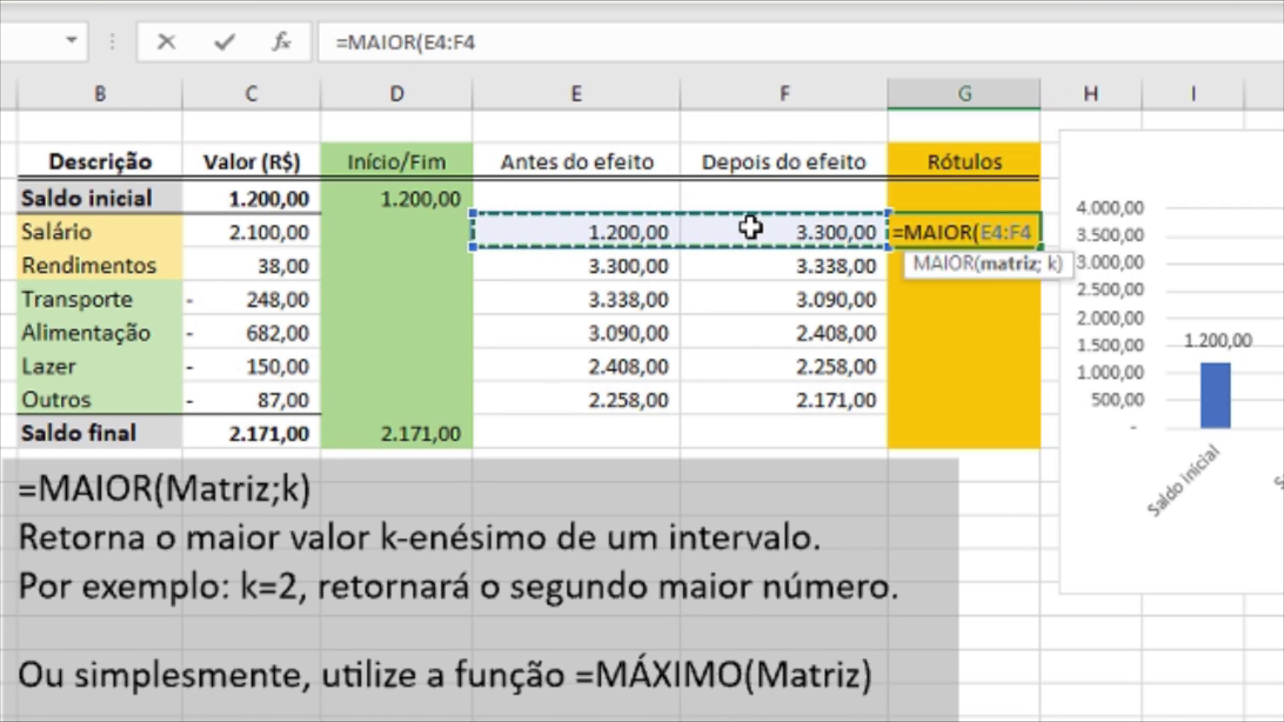
pyautogui.write(';1')
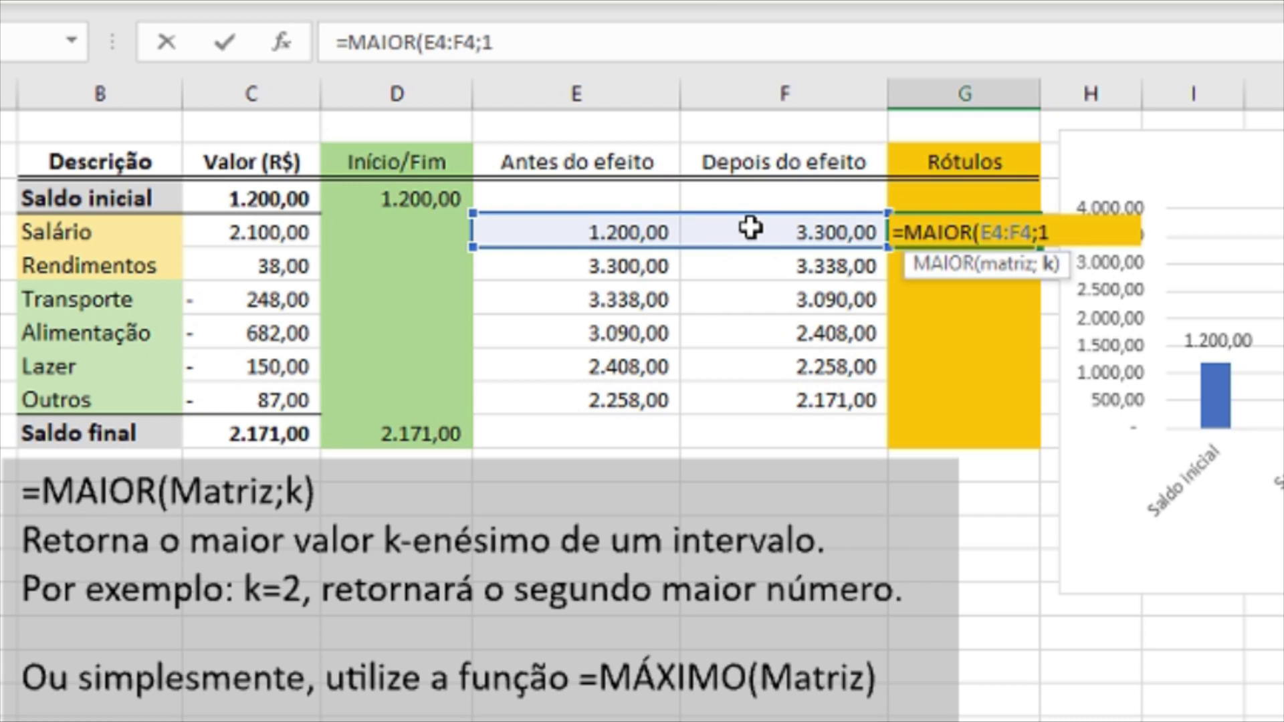
pyautogui.write(')')
pyautogui.hotkey('ctrl', 'Return')
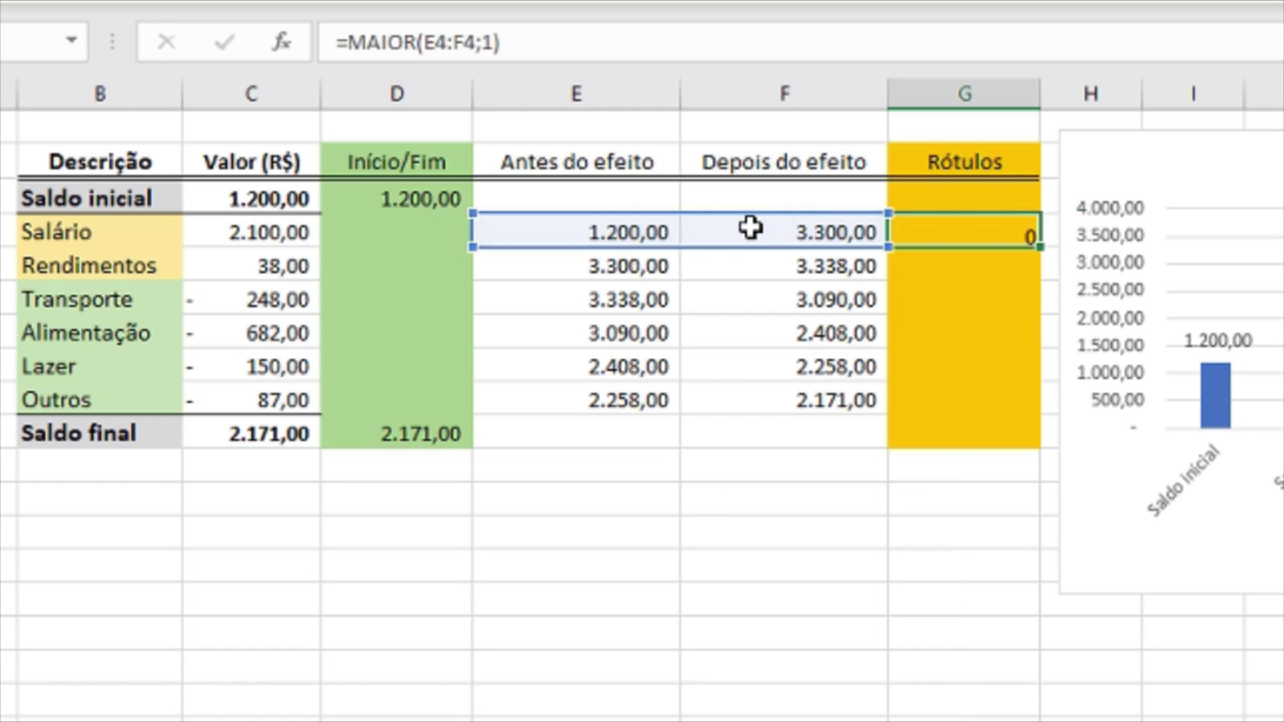
pyautogui.press('Return')
pyautogui.click(963, 234)
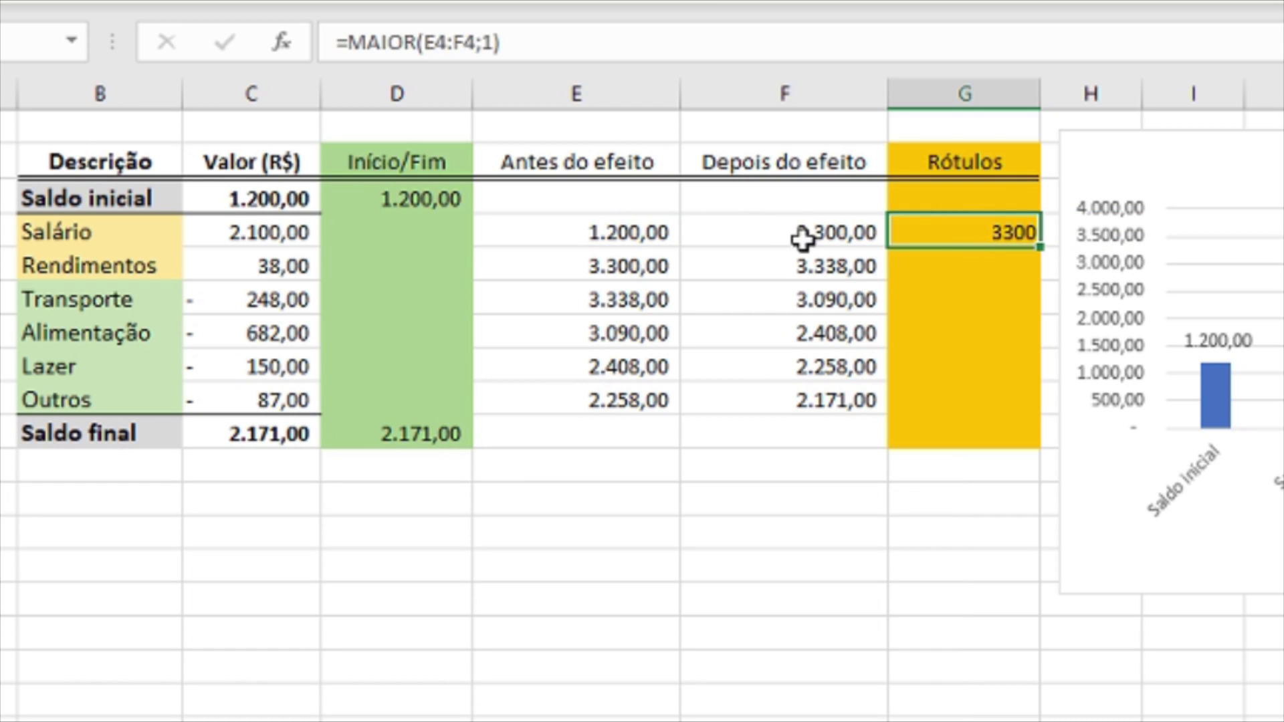
pyautogui.doubleClick(1039, 252)
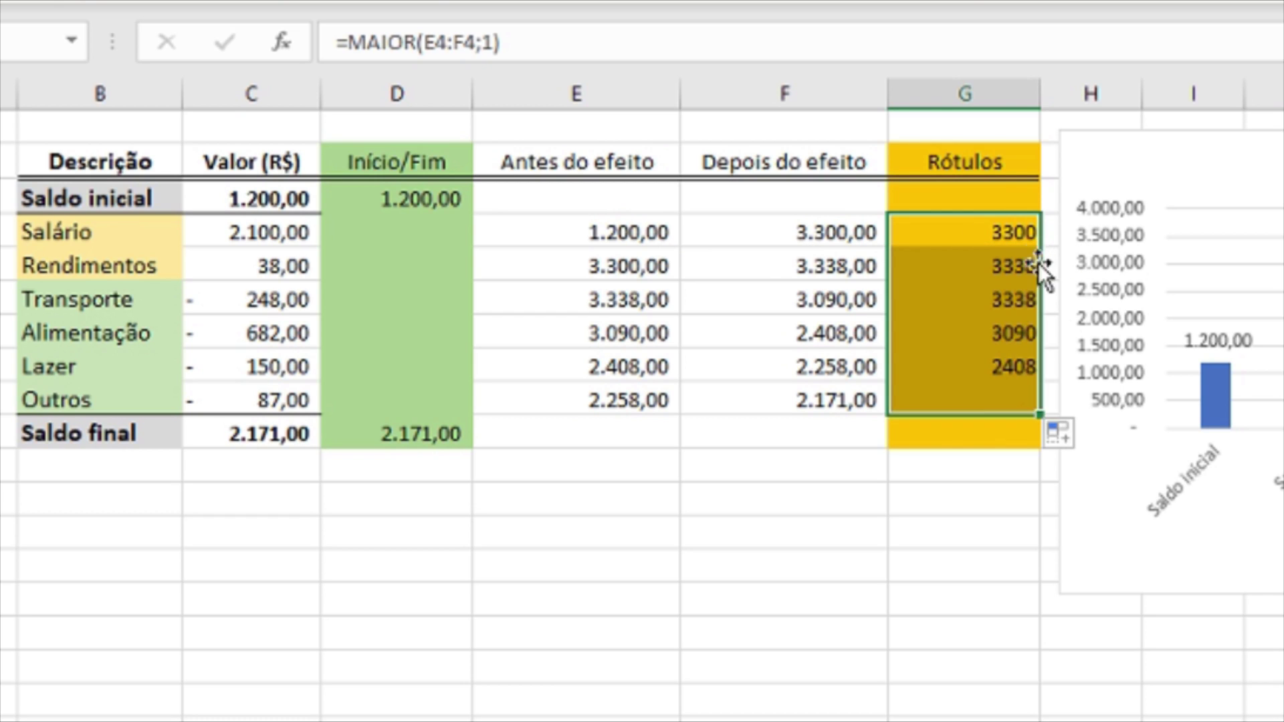
pyautogui.click(971, 402)
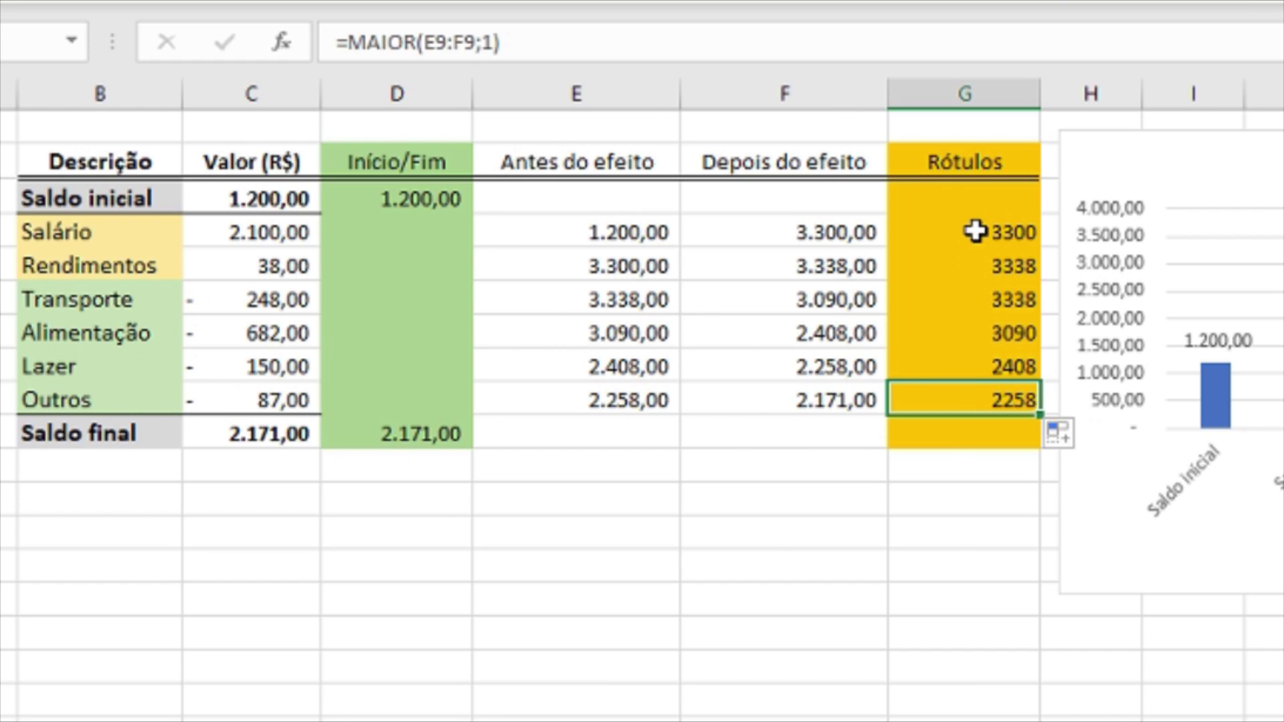
pyautogui.moveTo(621, 284); pyautogui.dragTo(626, 386)
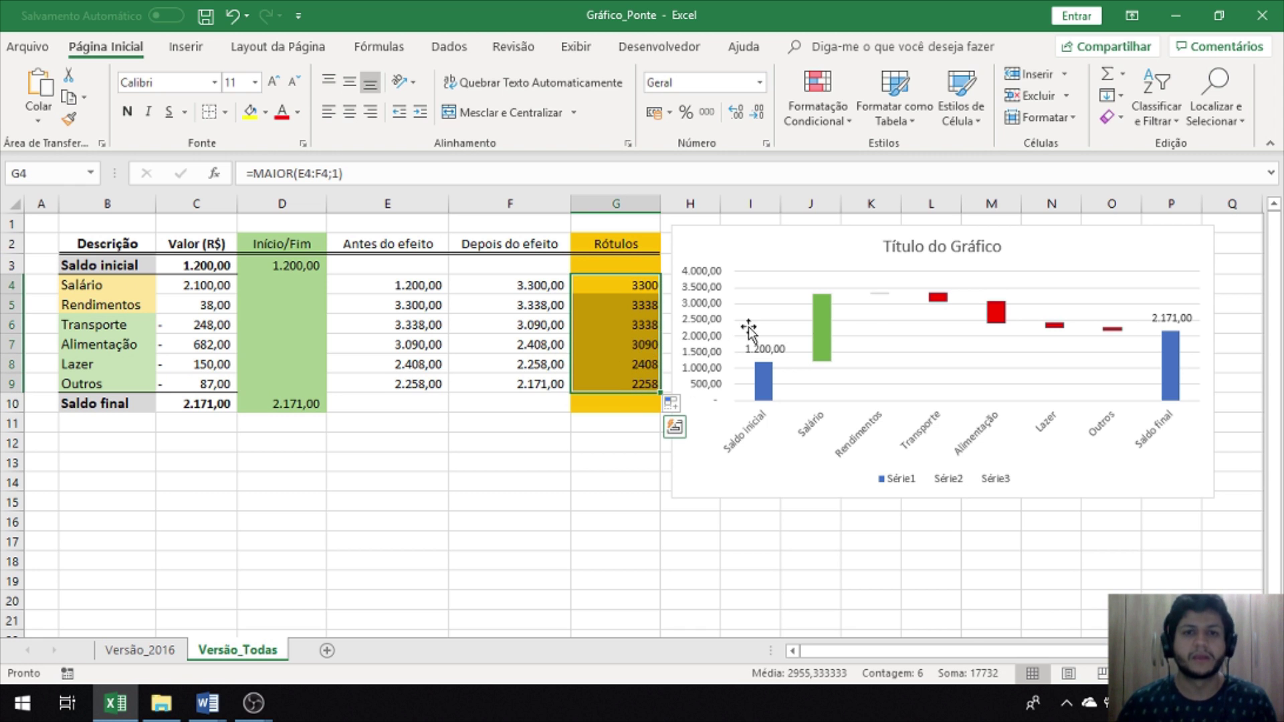
# Step: Add a new series to the chart through Select Data Source, picking G3:G10 for its values
pyautogui.click(875, 340)
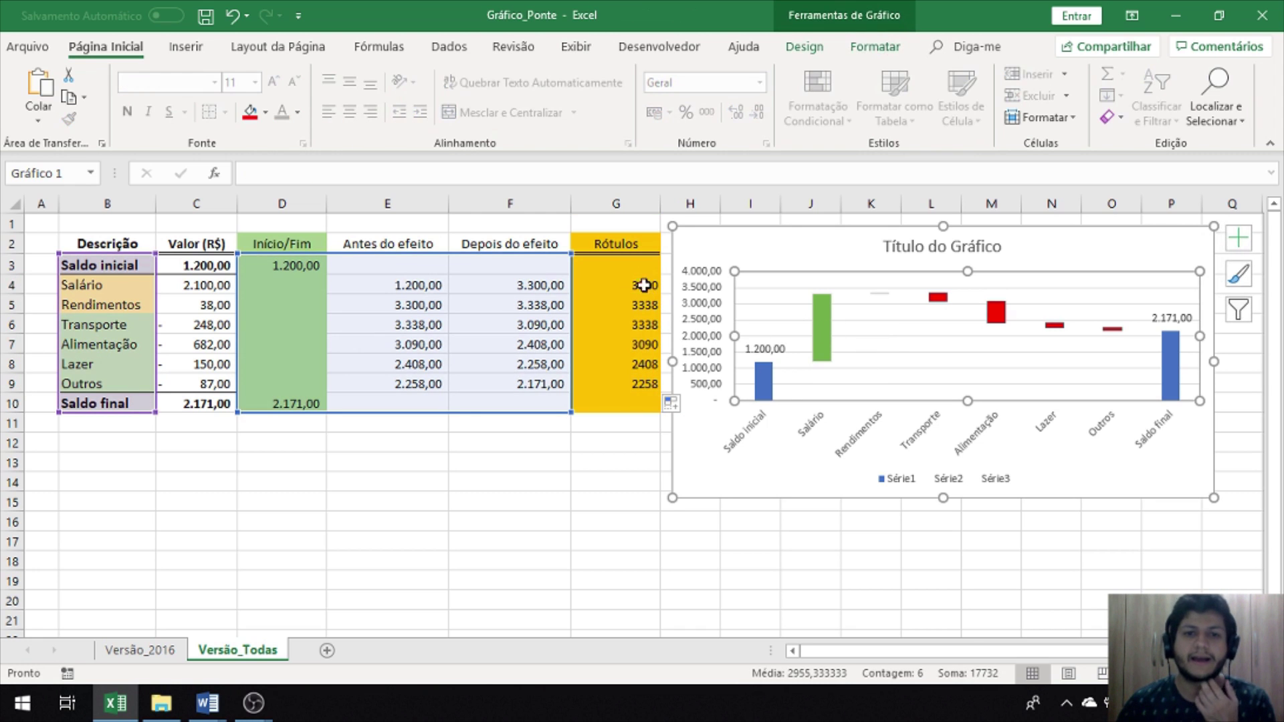
pyautogui.rightClick(858, 329)
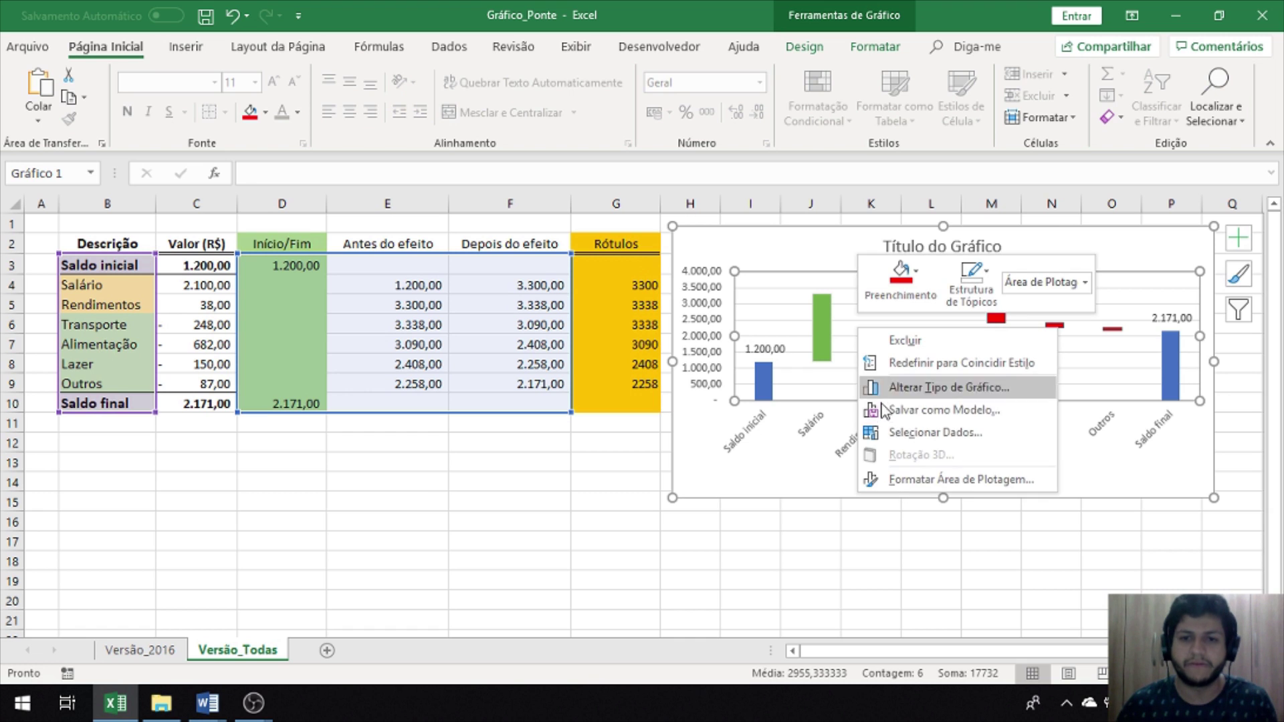
pyautogui.click(901, 433)
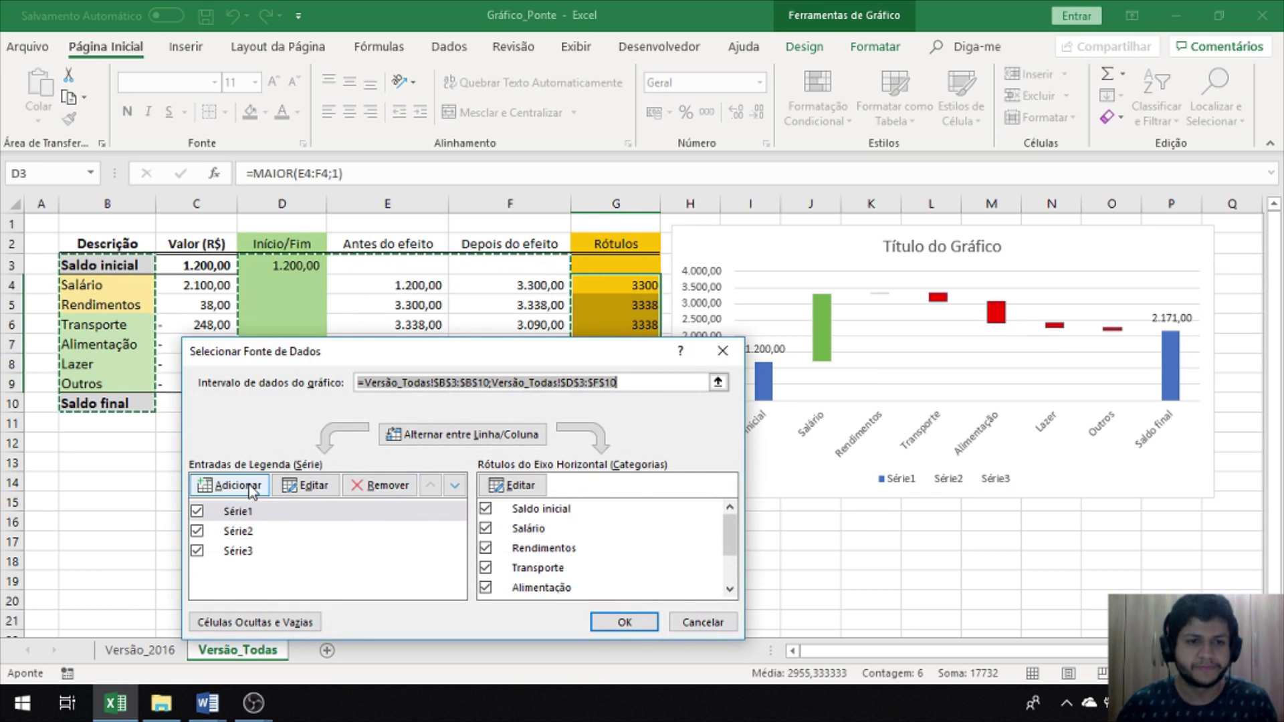
pyautogui.click(230, 484)
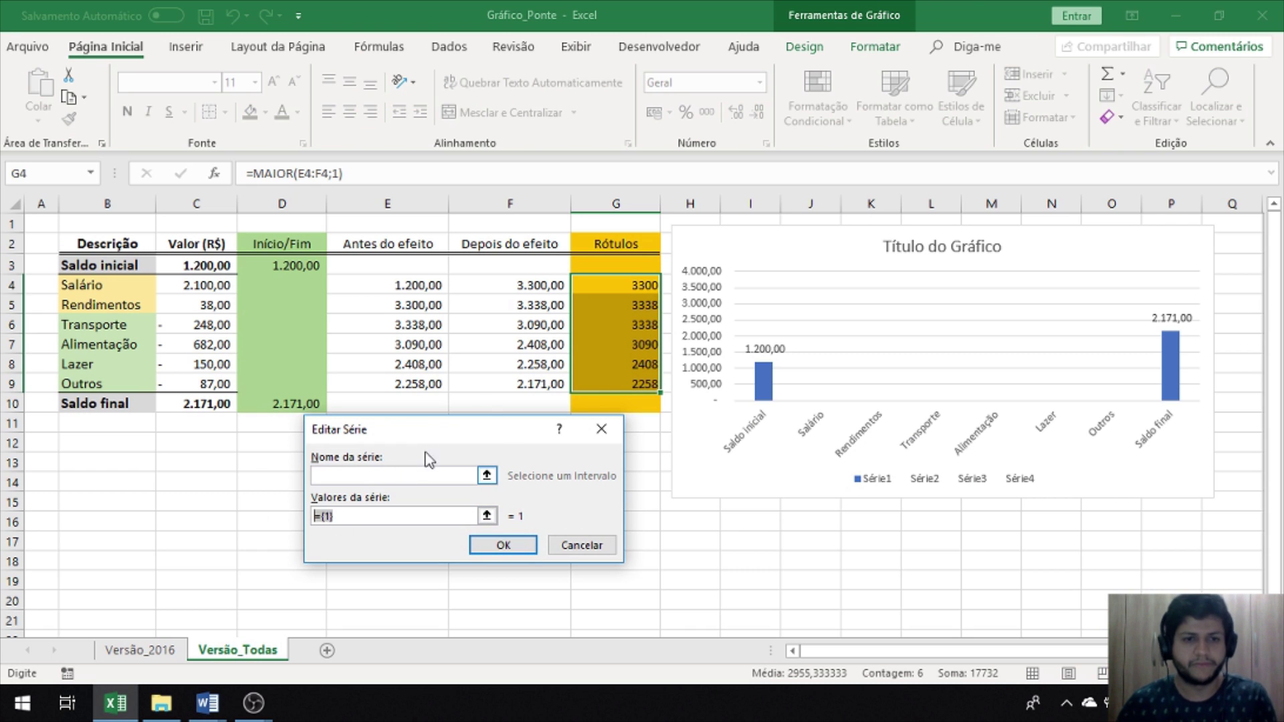
pyautogui.press('BackSpace')
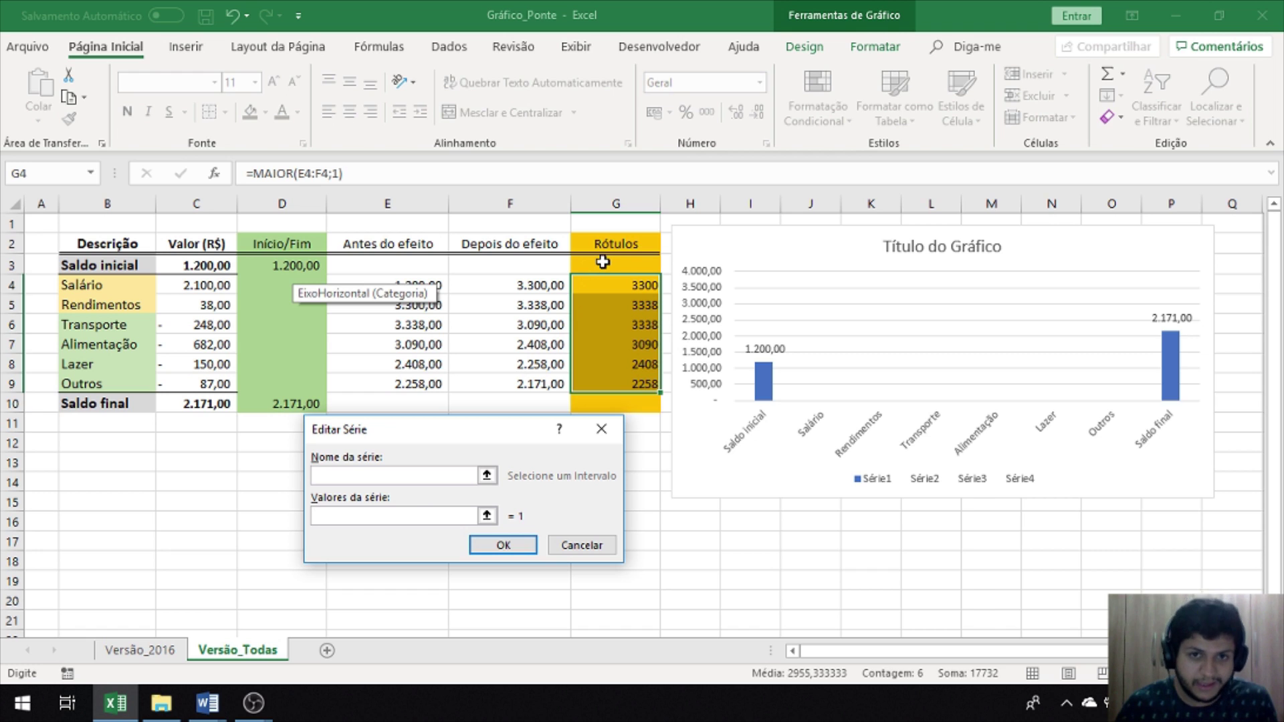
pyautogui.moveTo(603, 262); pyautogui.dragTo(610, 405)
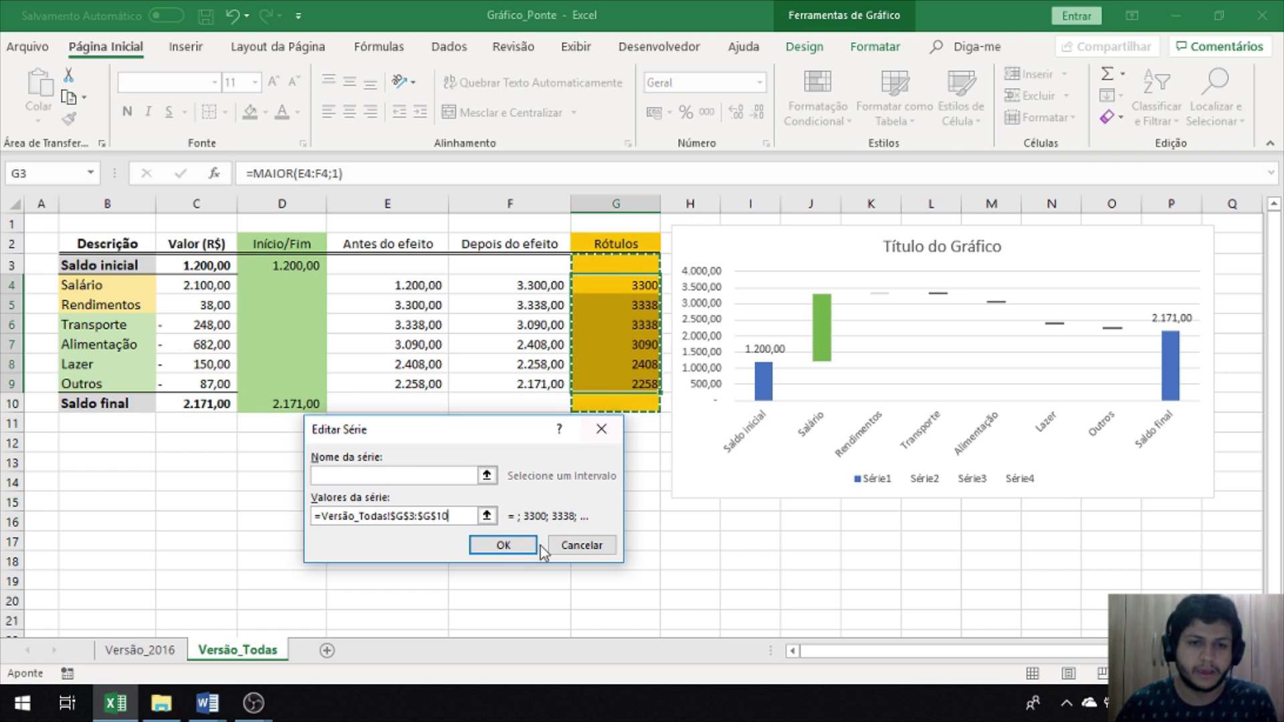
# Step: Re-enter the series values as Rótulos G3:G10 and confirm both data dialogs
pyautogui.moveTo(642, 288); pyautogui.dragTo(642, 376)
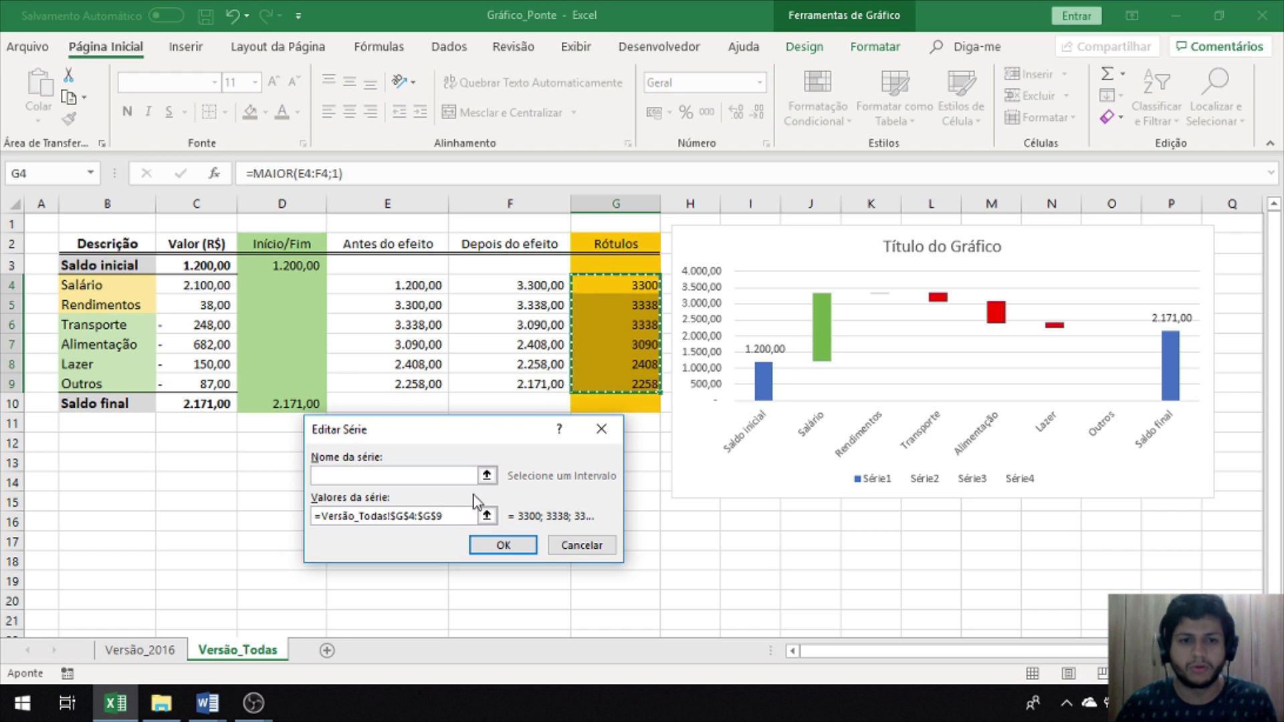
pyautogui.moveTo(460, 516); pyautogui.dragTo(315, 517)
pyautogui.press('BackSpace')
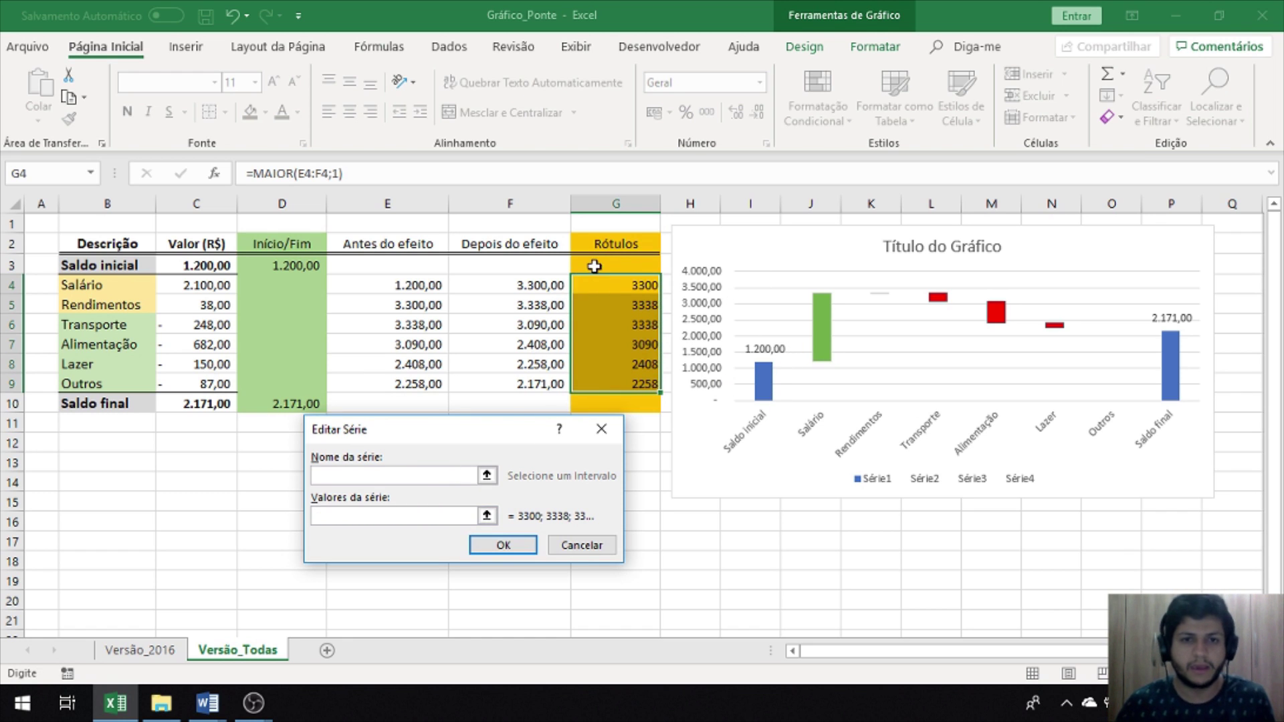
pyautogui.moveTo(594, 267); pyautogui.dragTo(608, 407)
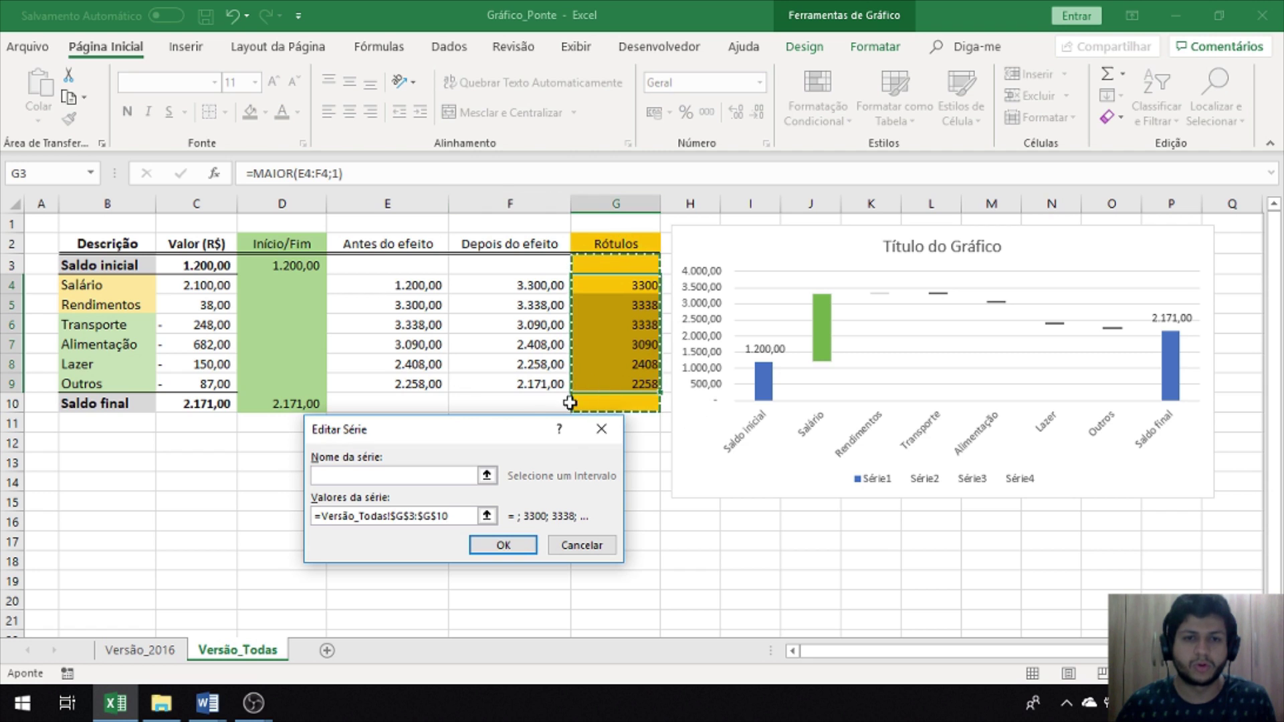
pyautogui.click(517, 547)
pyautogui.click(692, 619)
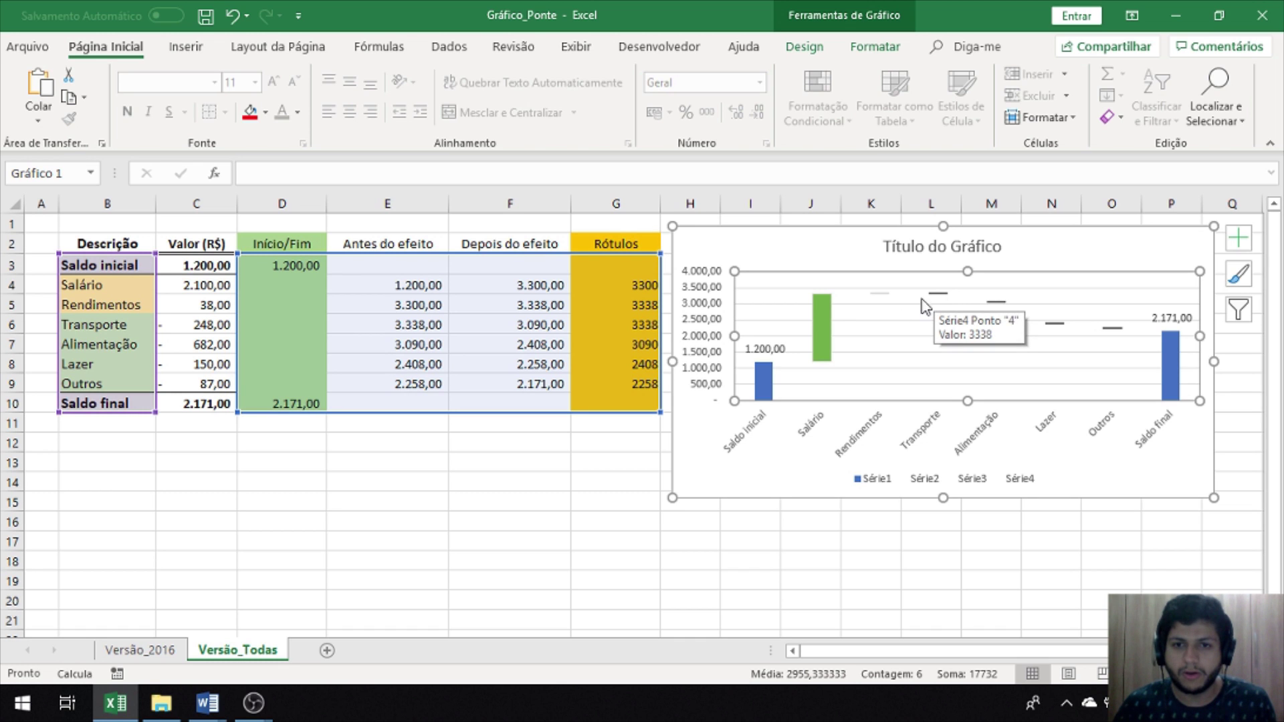
pyautogui.moveTo(937, 294)
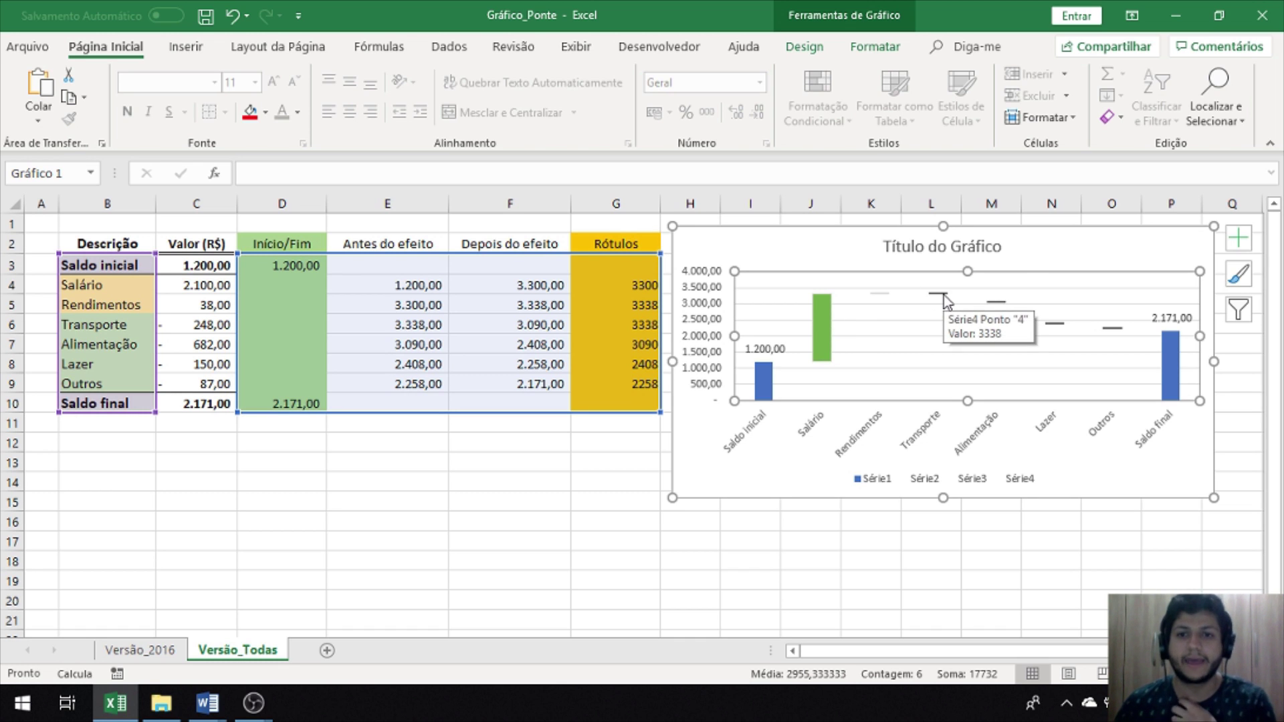
pyautogui.click(615, 364)
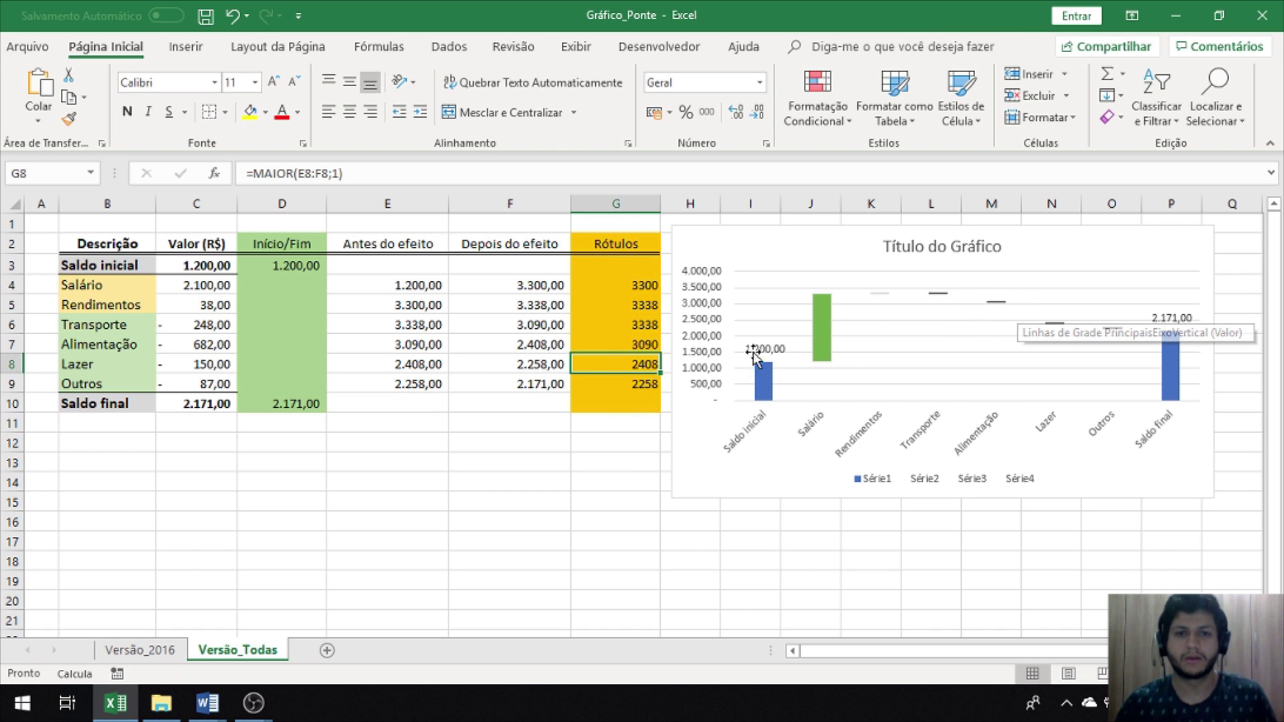
pyautogui.click(881, 294)
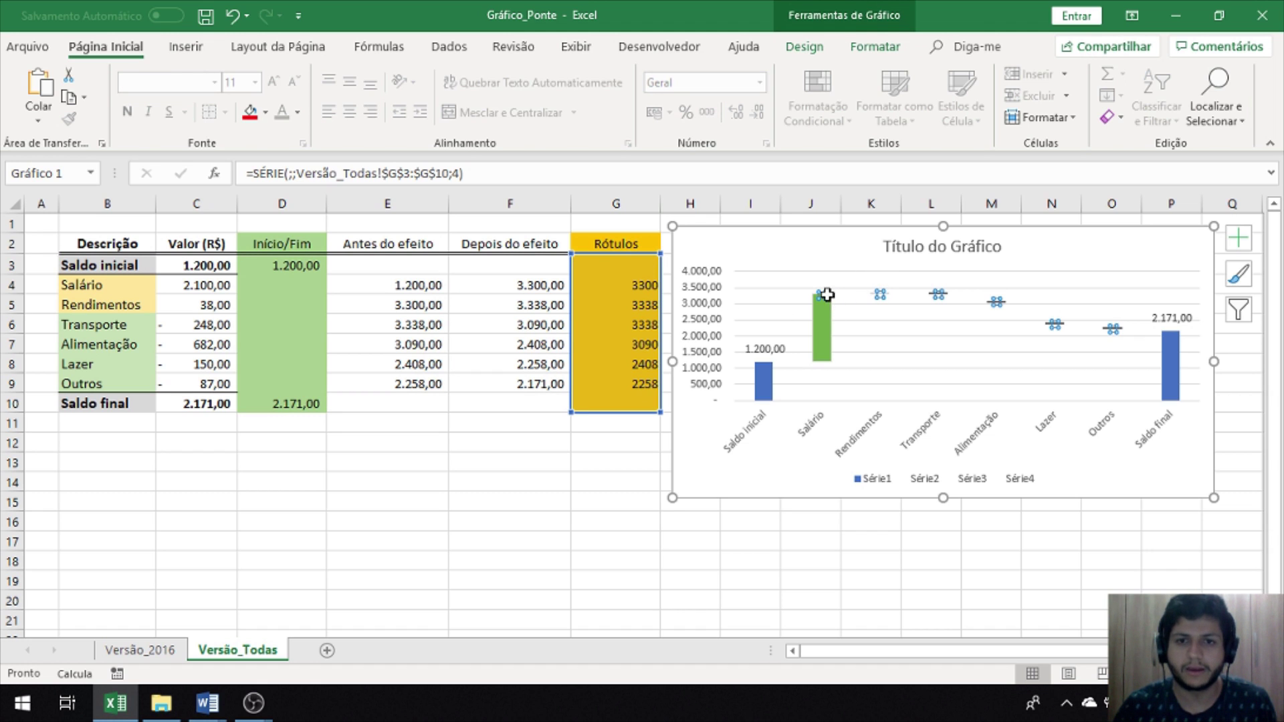
# Step: Change Série4 to a Scatter series in the Combo chart type settings
pyautogui.click(830, 48)
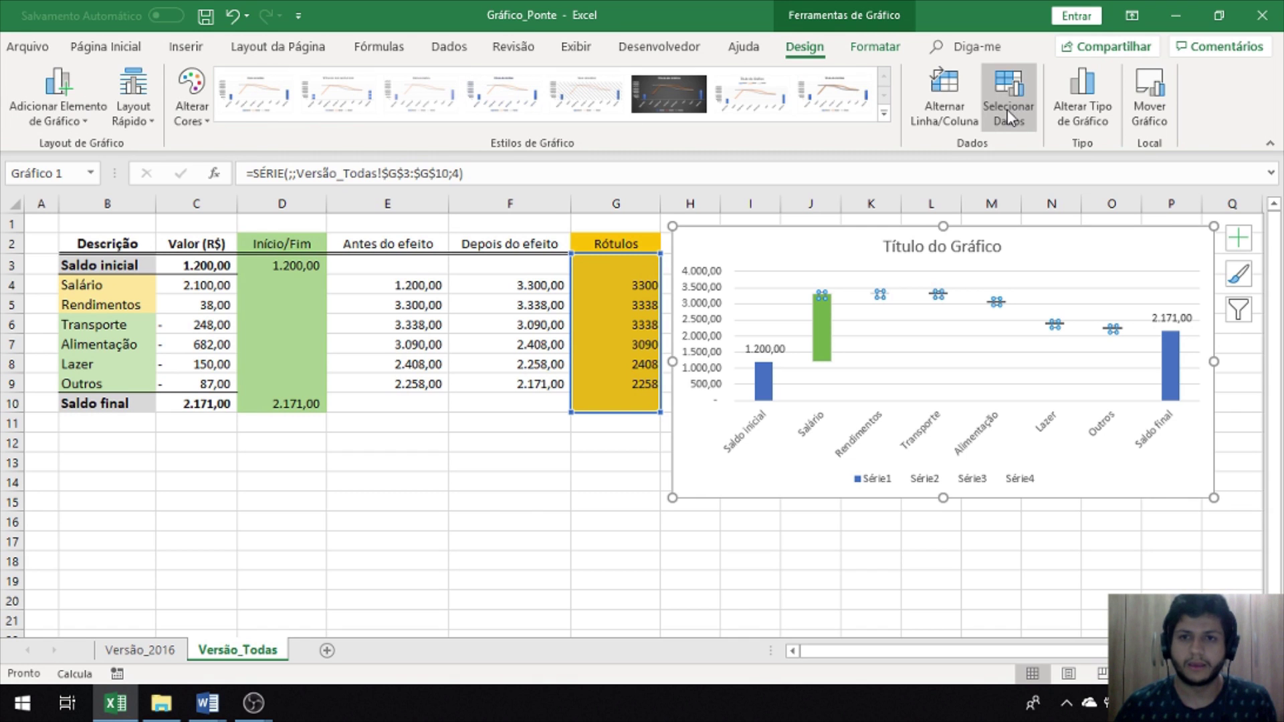
pyautogui.click(1097, 110)
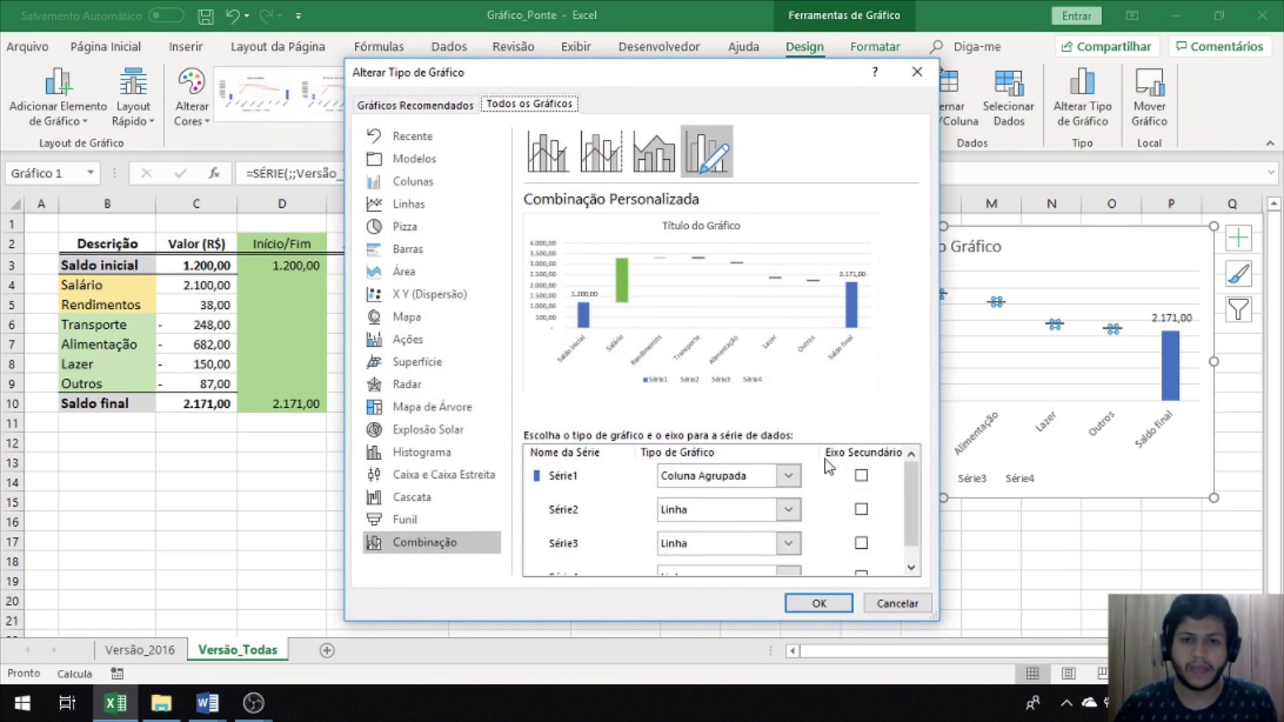
pyautogui.scroll(-1, 826, 479)
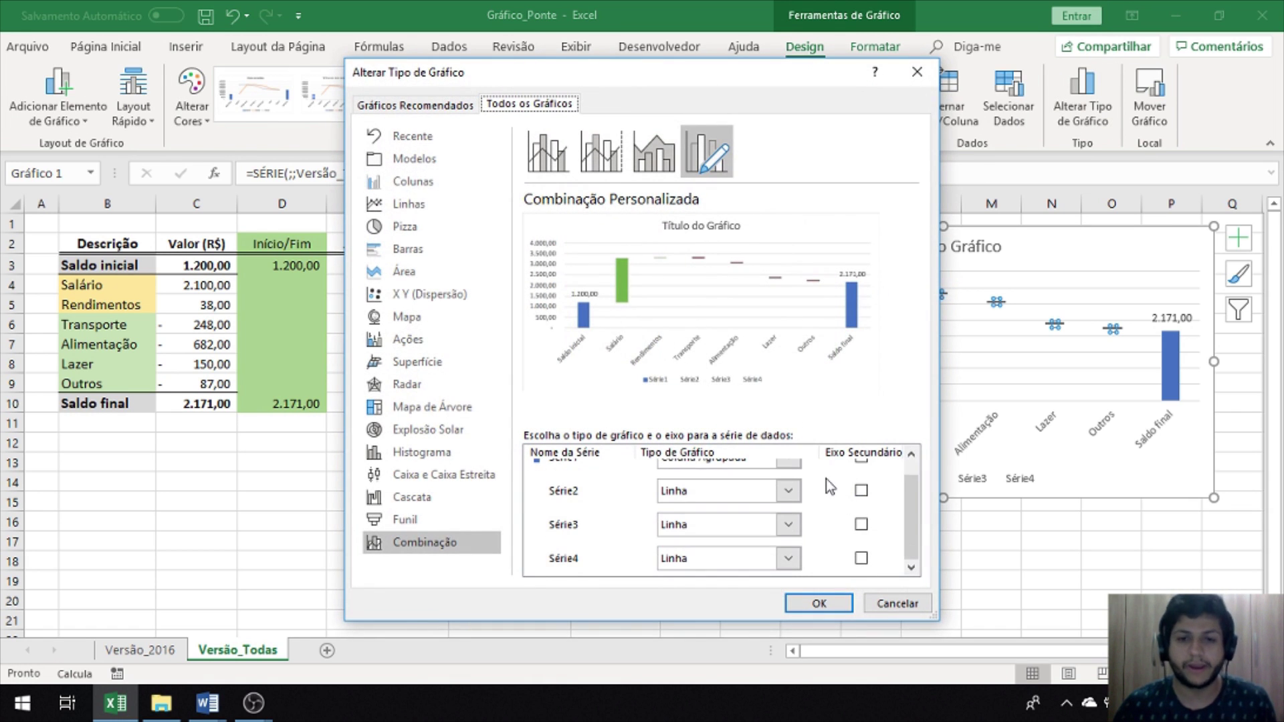
pyautogui.click(787, 559)
pyautogui.scroll(-5, 752, 438)
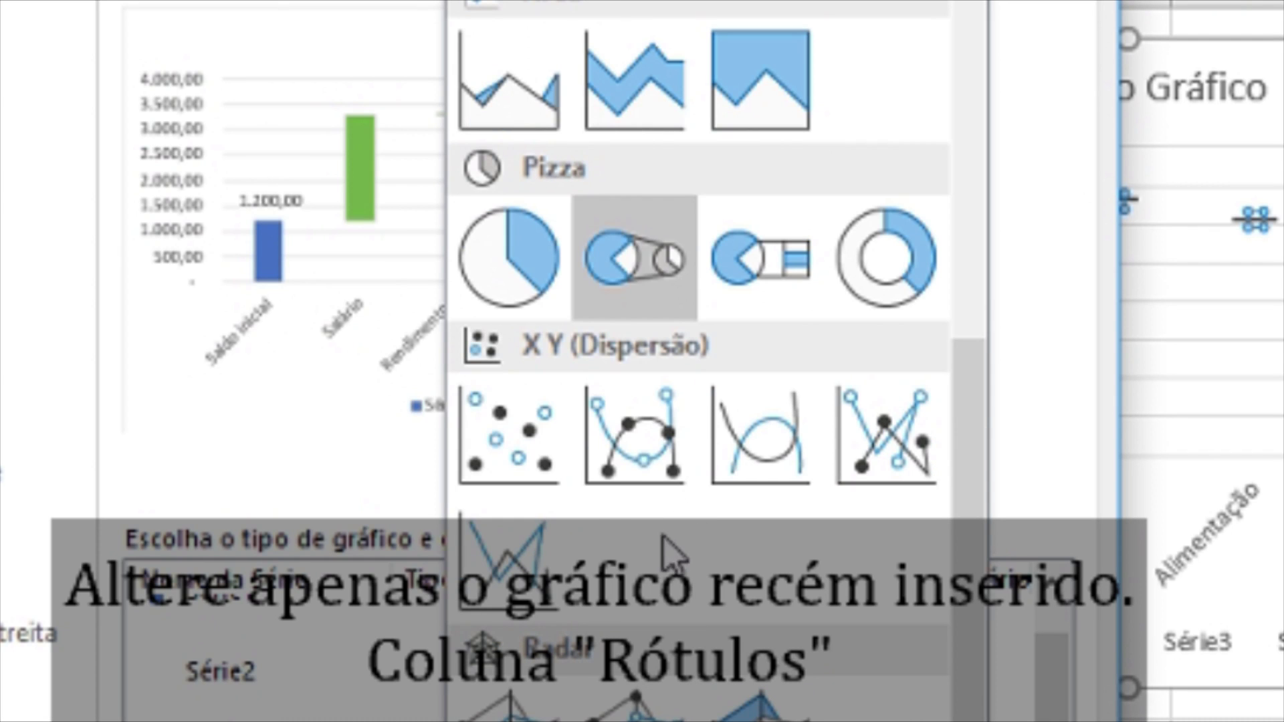
pyautogui.click(524, 448)
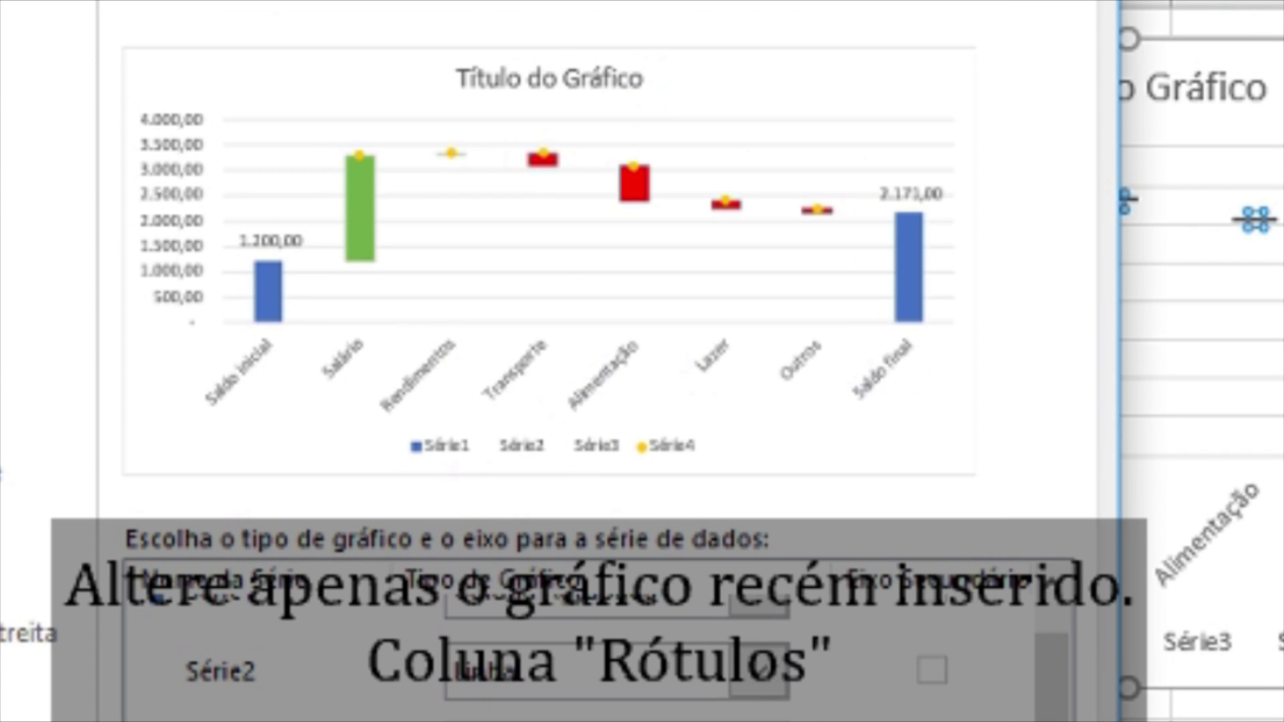
pyautogui.press('Return')
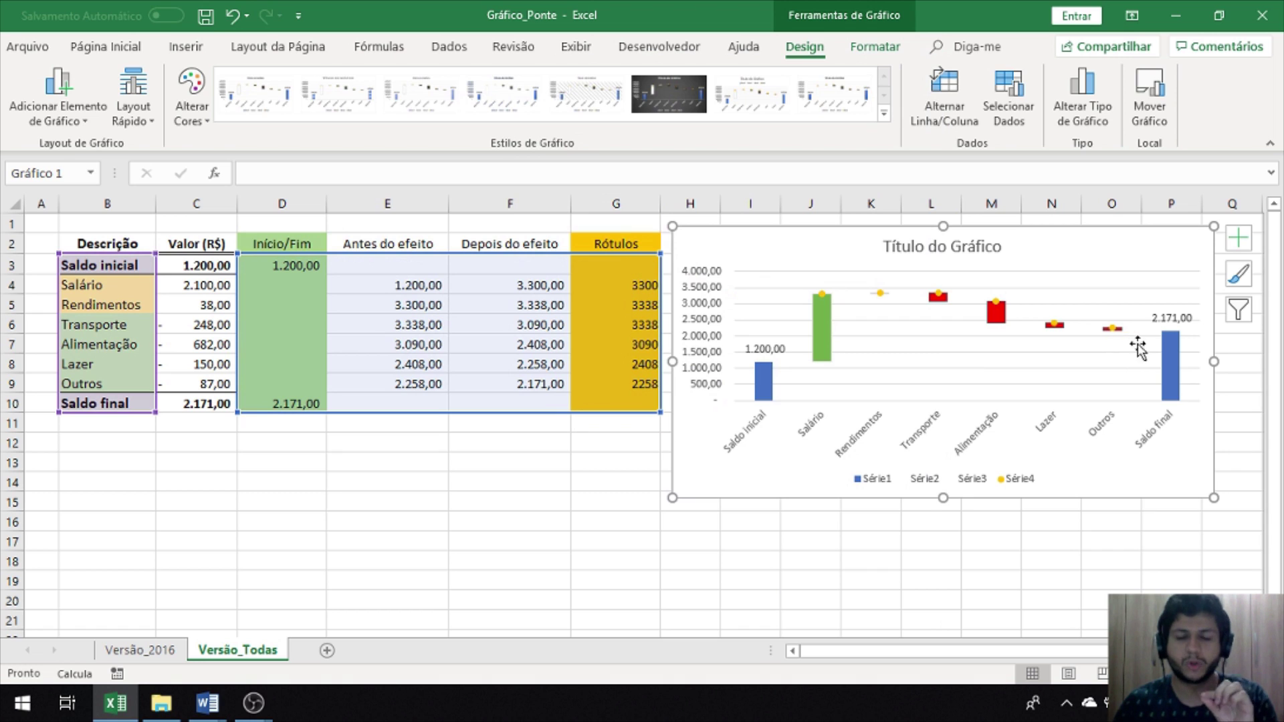
# Step: Add data labels to the Série4 markers and position them Above
pyautogui.click(940, 297)
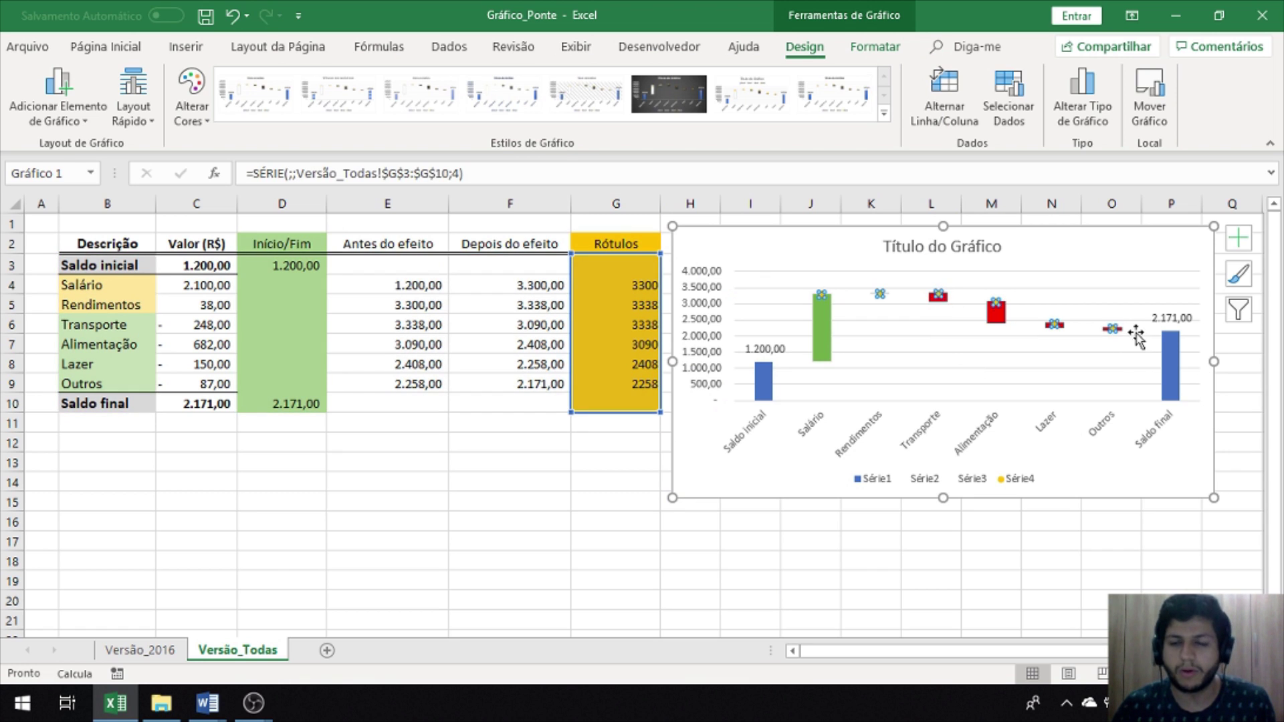
pyautogui.rightClick(823, 294)
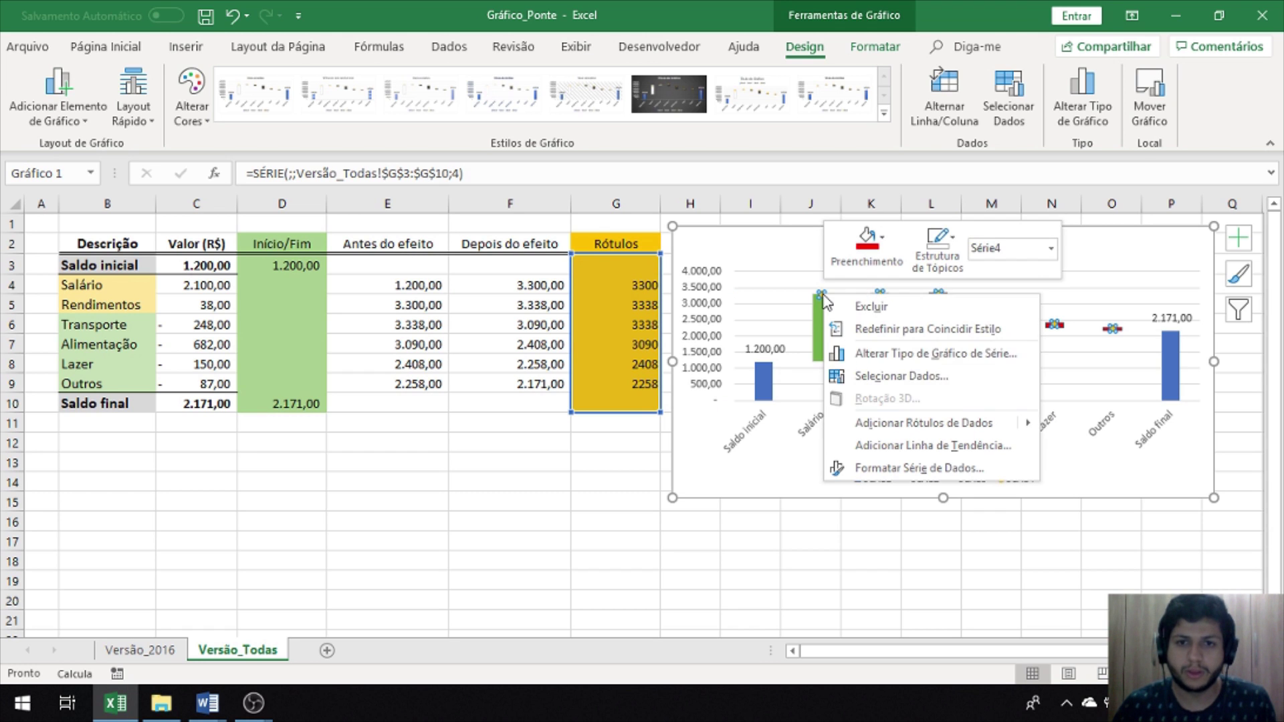
pyautogui.click(910, 424)
pyautogui.rightClick(844, 296)
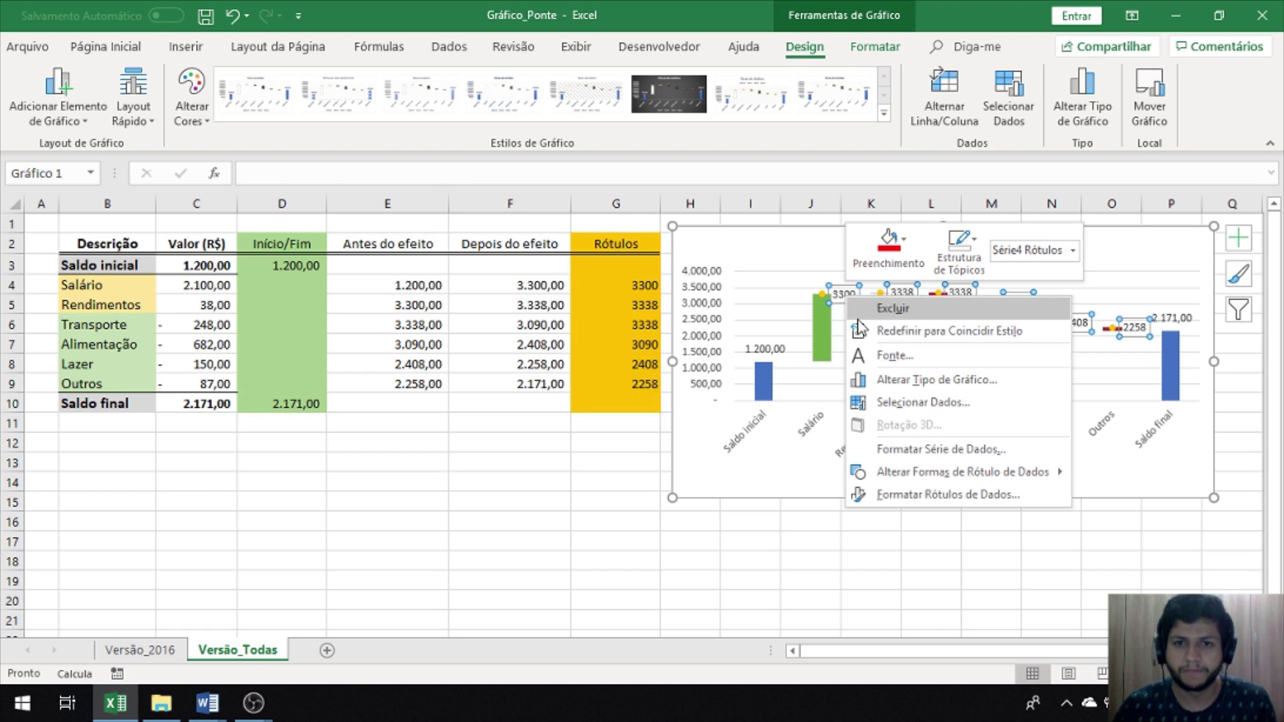
pyautogui.click(937, 494)
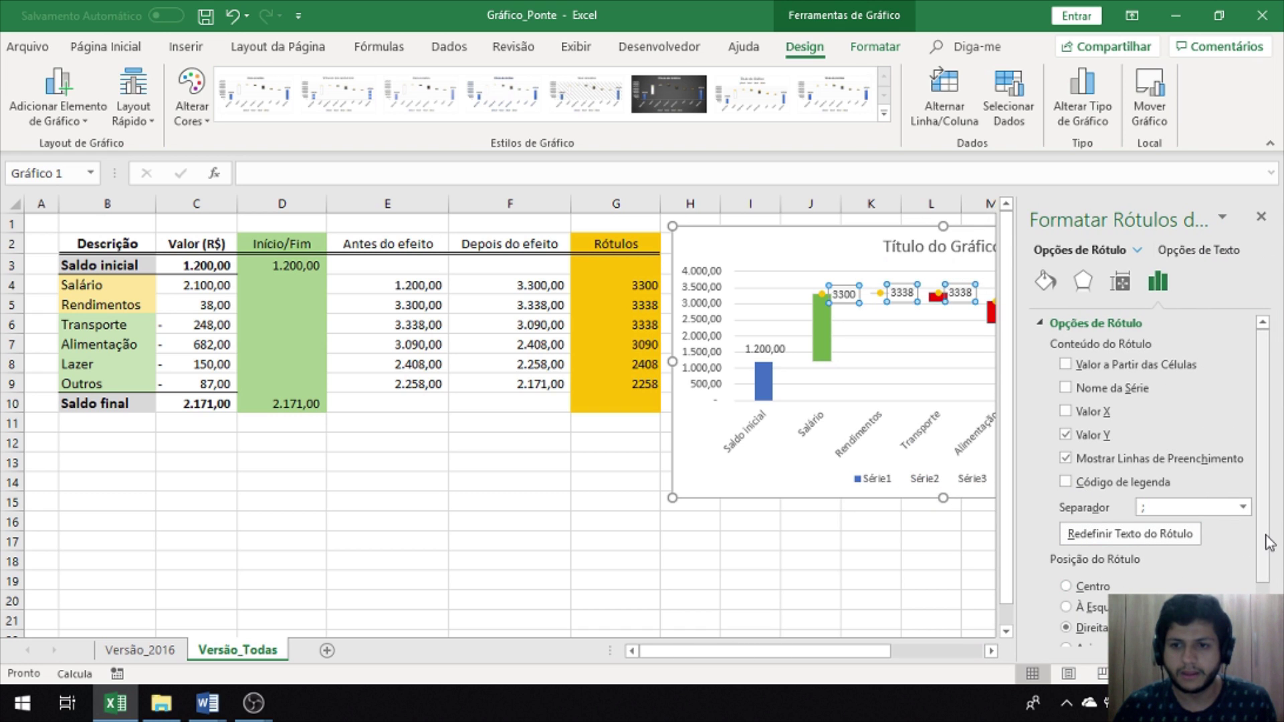
pyautogui.scroll(-2, 1090, 568)
pyautogui.click(1088, 587)
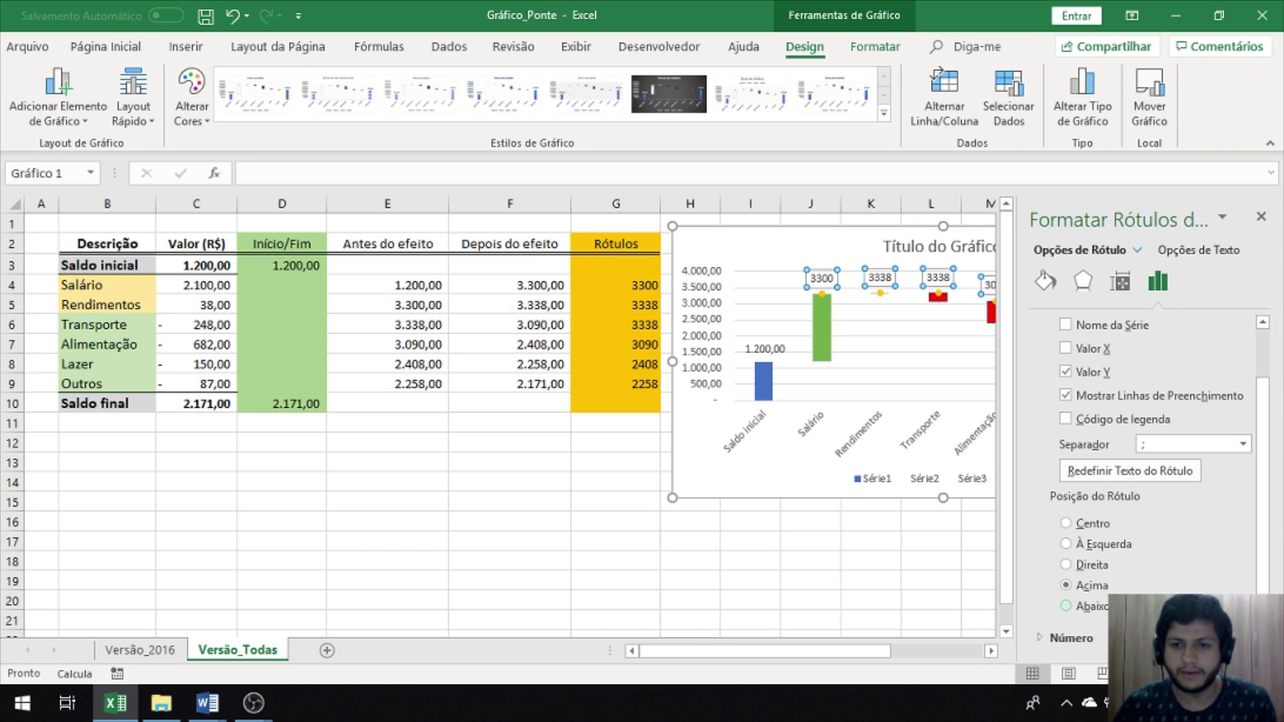
pyautogui.click(1257, 220)
pyautogui.click(931, 580)
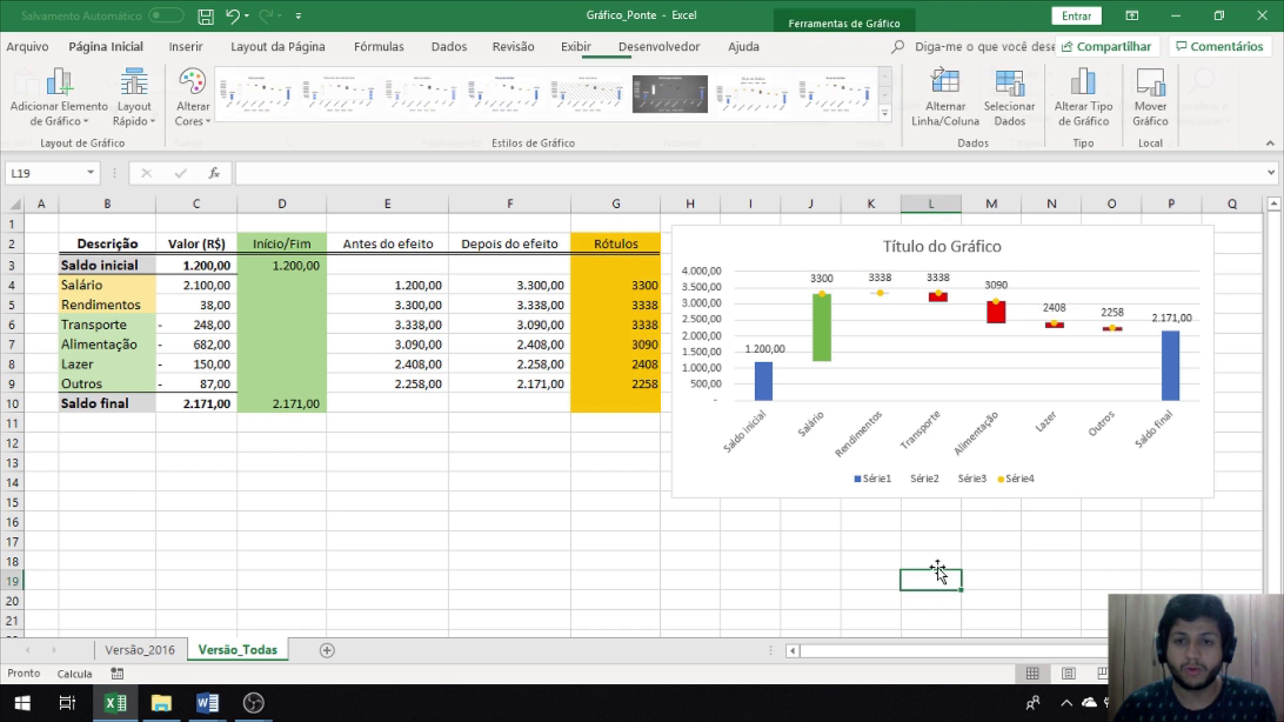
# Step: Compare the Série4 labels against the Salário (C4) and Lazer (C8) values
pyautogui.click(824, 281)
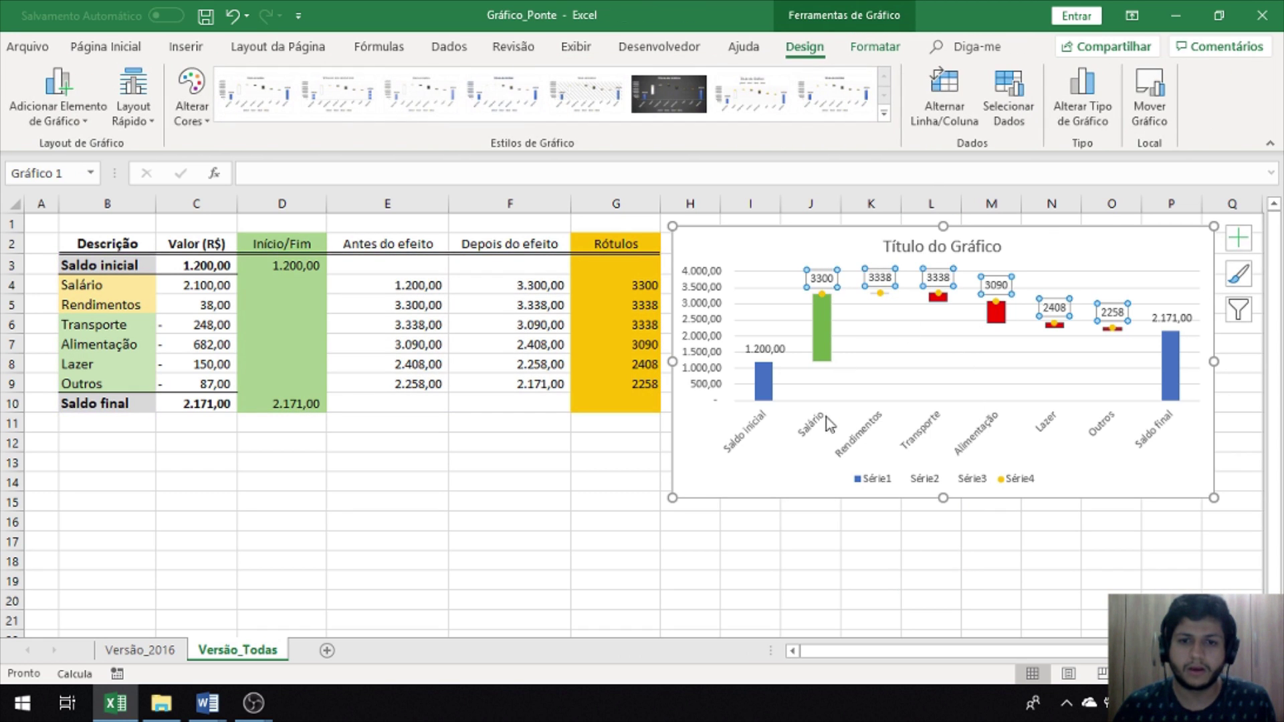
pyautogui.click(194, 287)
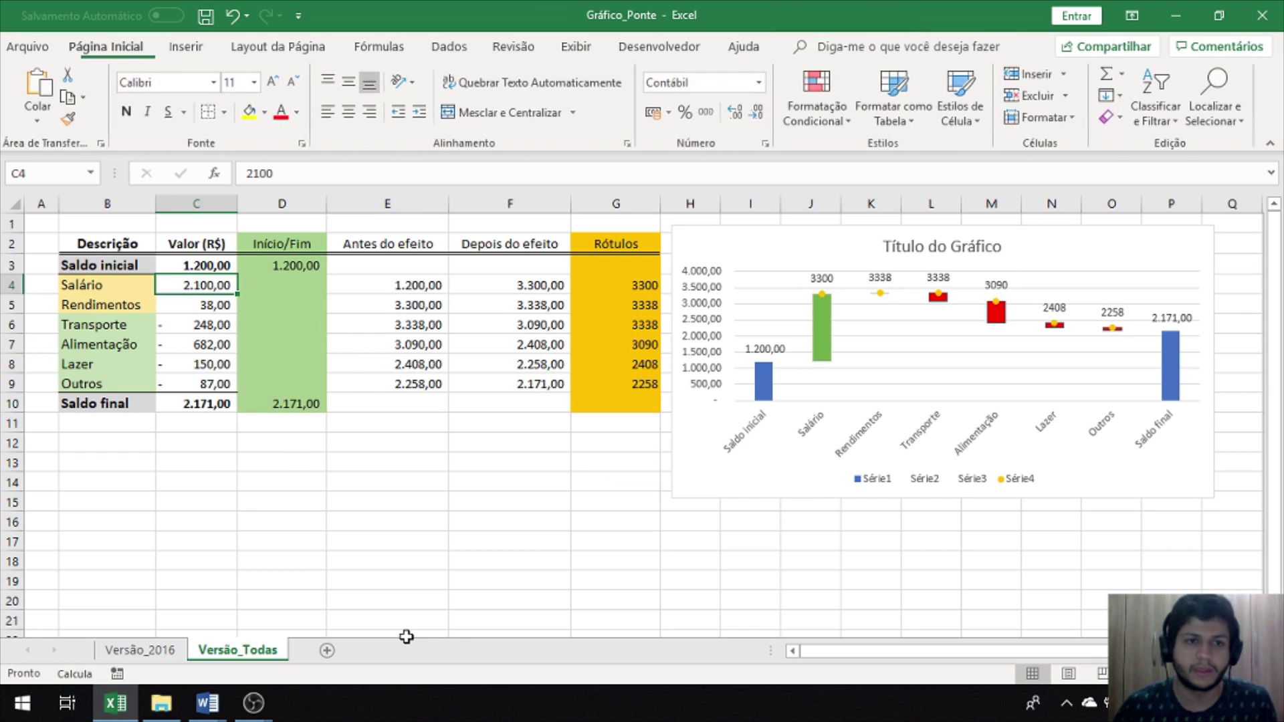
pyautogui.click(1055, 308)
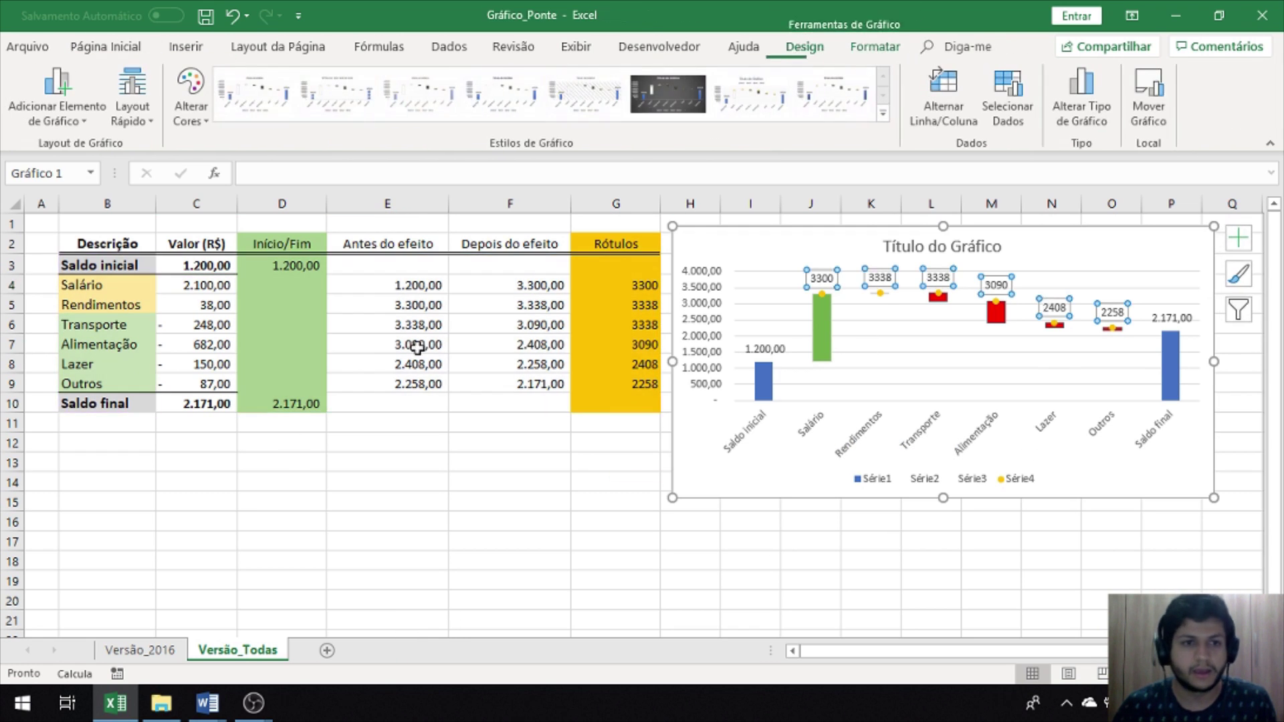
pyautogui.click(214, 364)
pyautogui.click(802, 520)
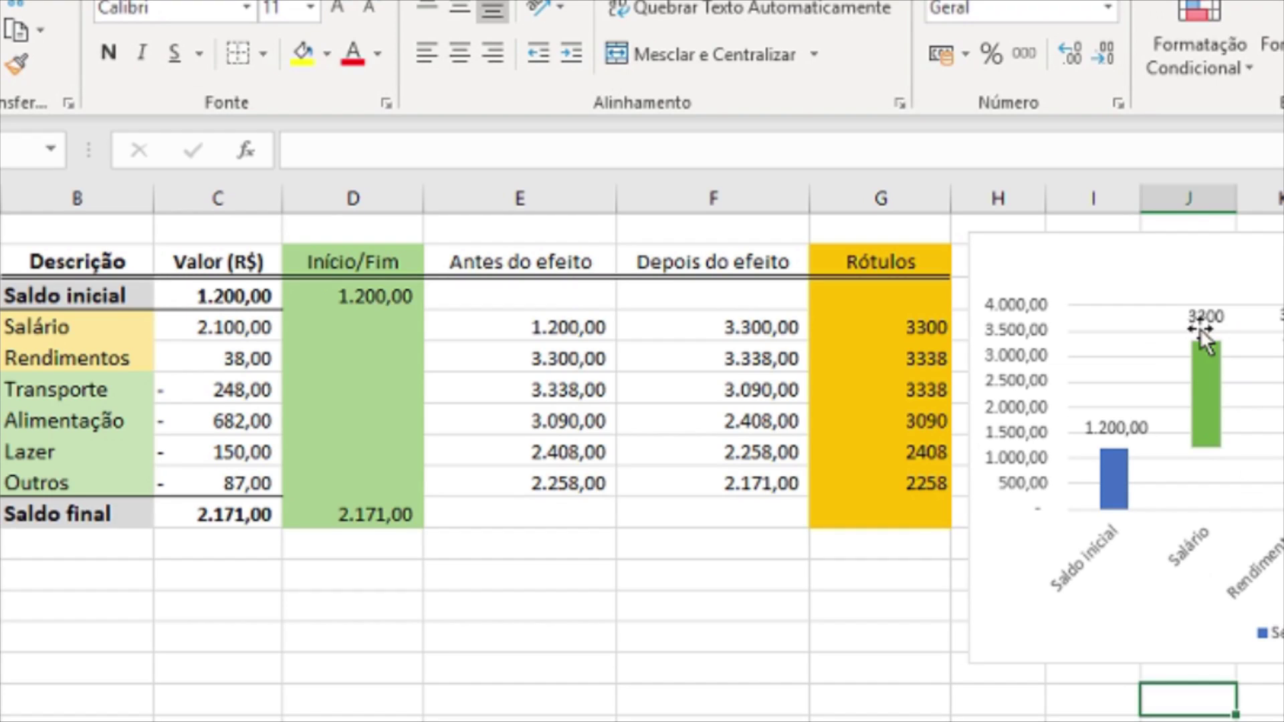
pyautogui.click(1206, 327)
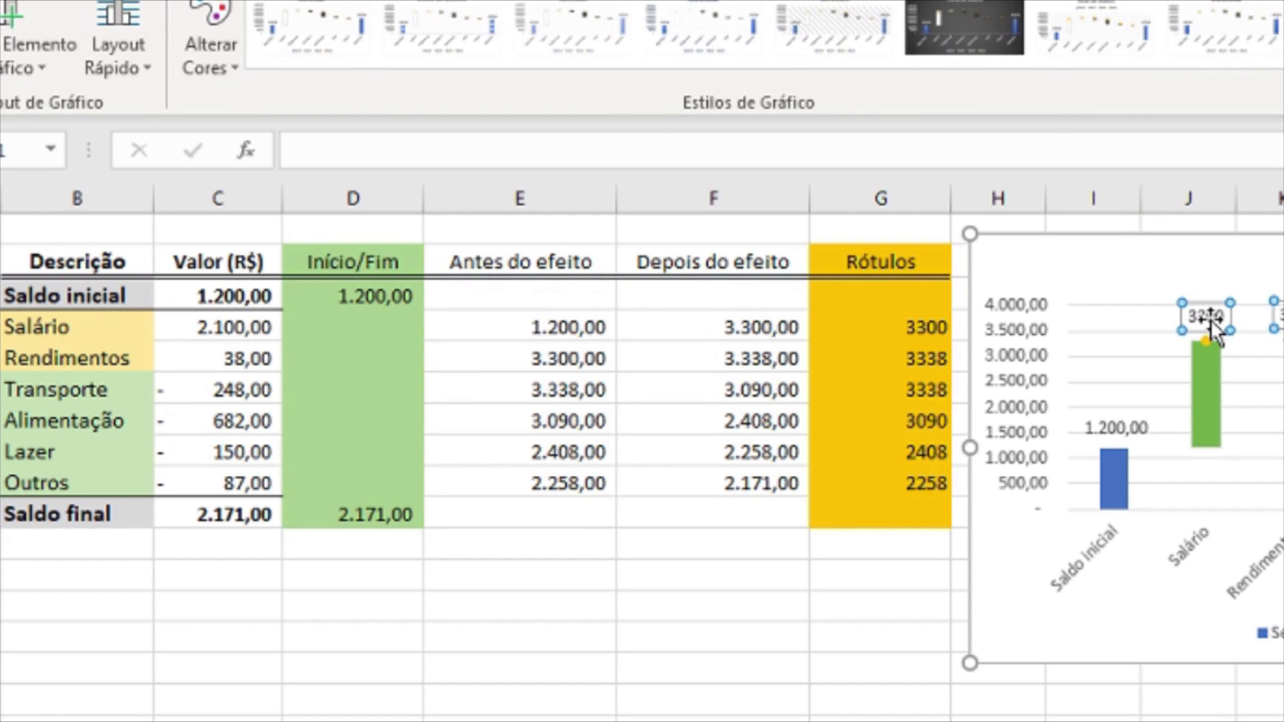
# Step: Link the Salário and Rendimentos labels to their column C cells, showing 2.100,00 and 38,00
pyautogui.click(1206, 318)
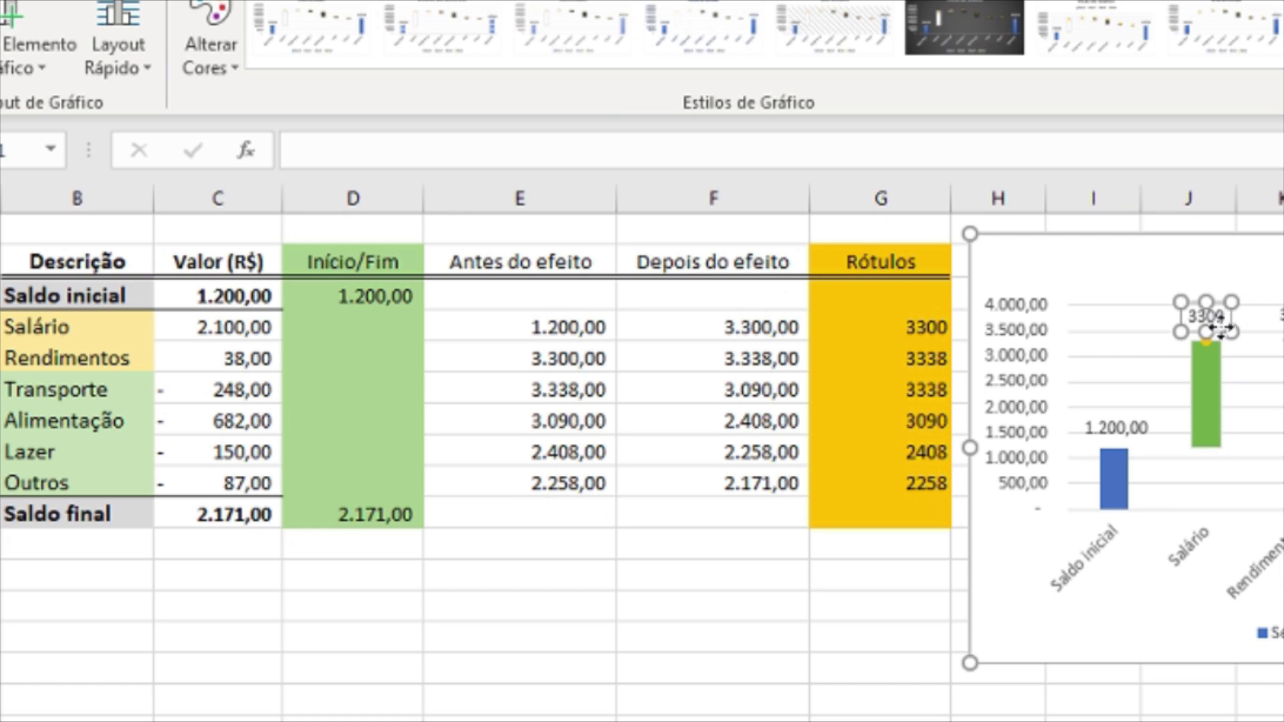
pyautogui.press('F2')
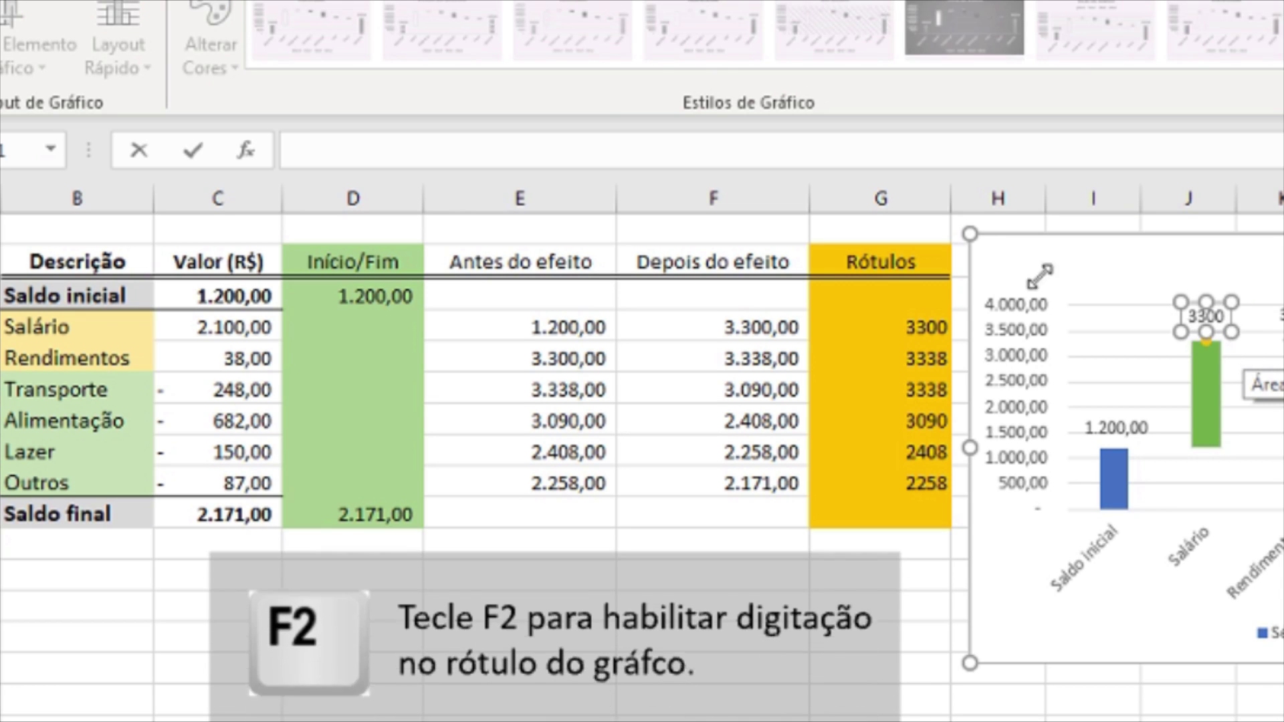
pyautogui.click(325, 140)
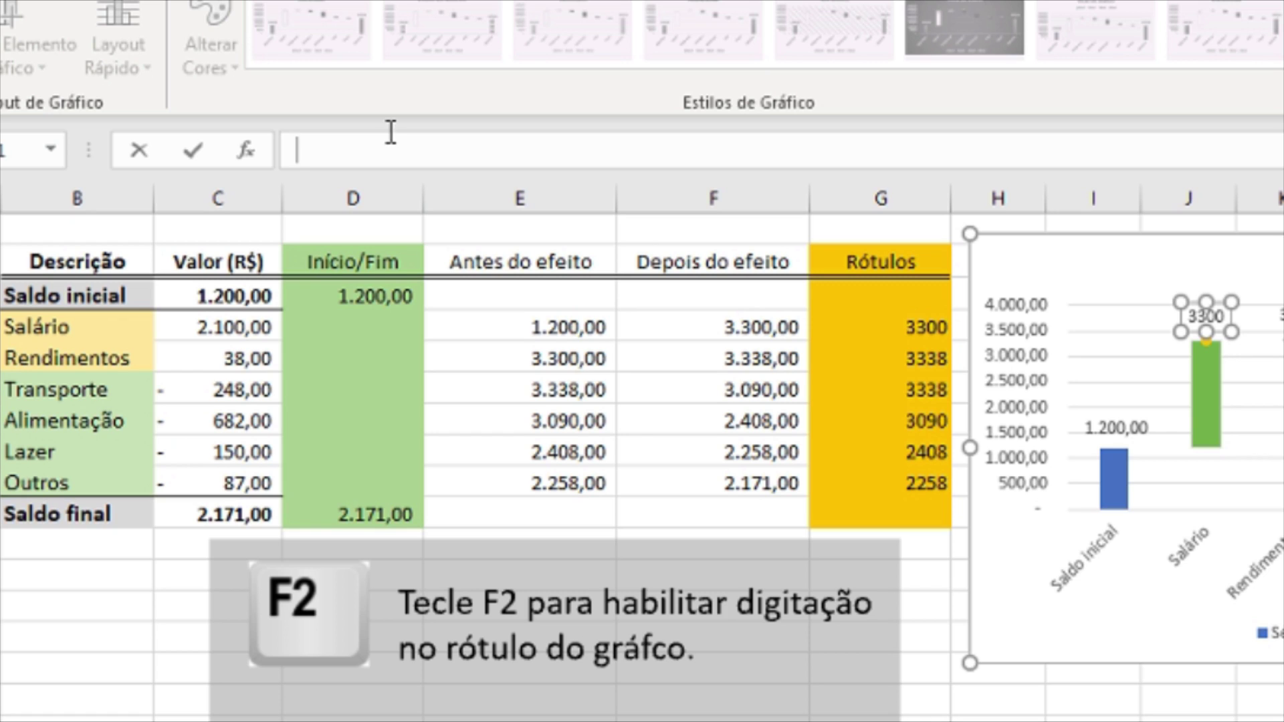
pyautogui.write('=')
pyautogui.click(227, 328)
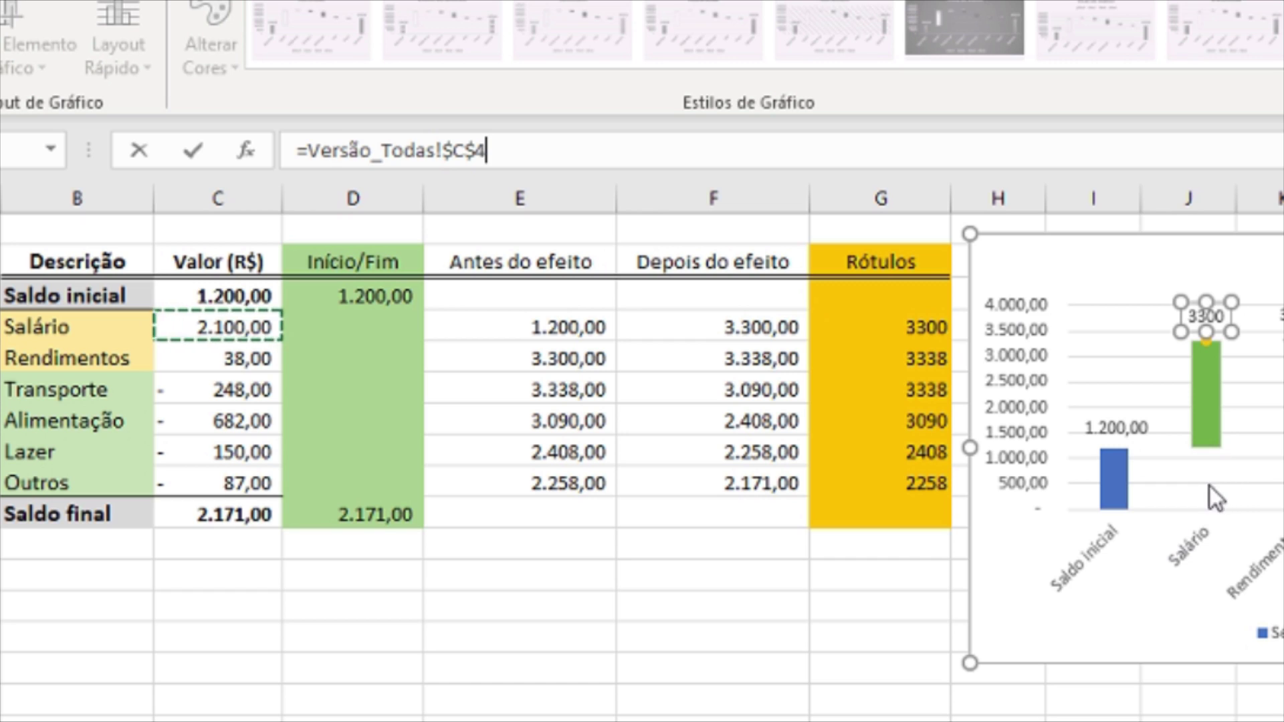
pyautogui.press('Return')
pyautogui.click(883, 279)
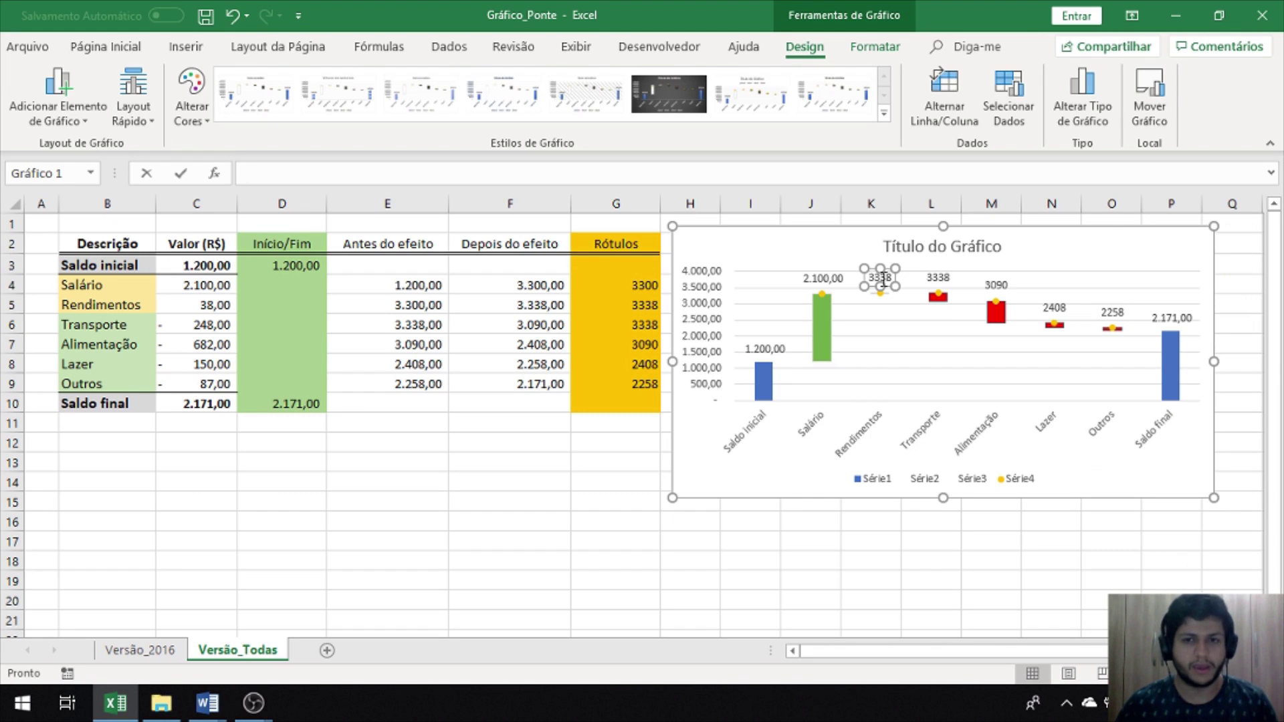
pyautogui.press('F2')
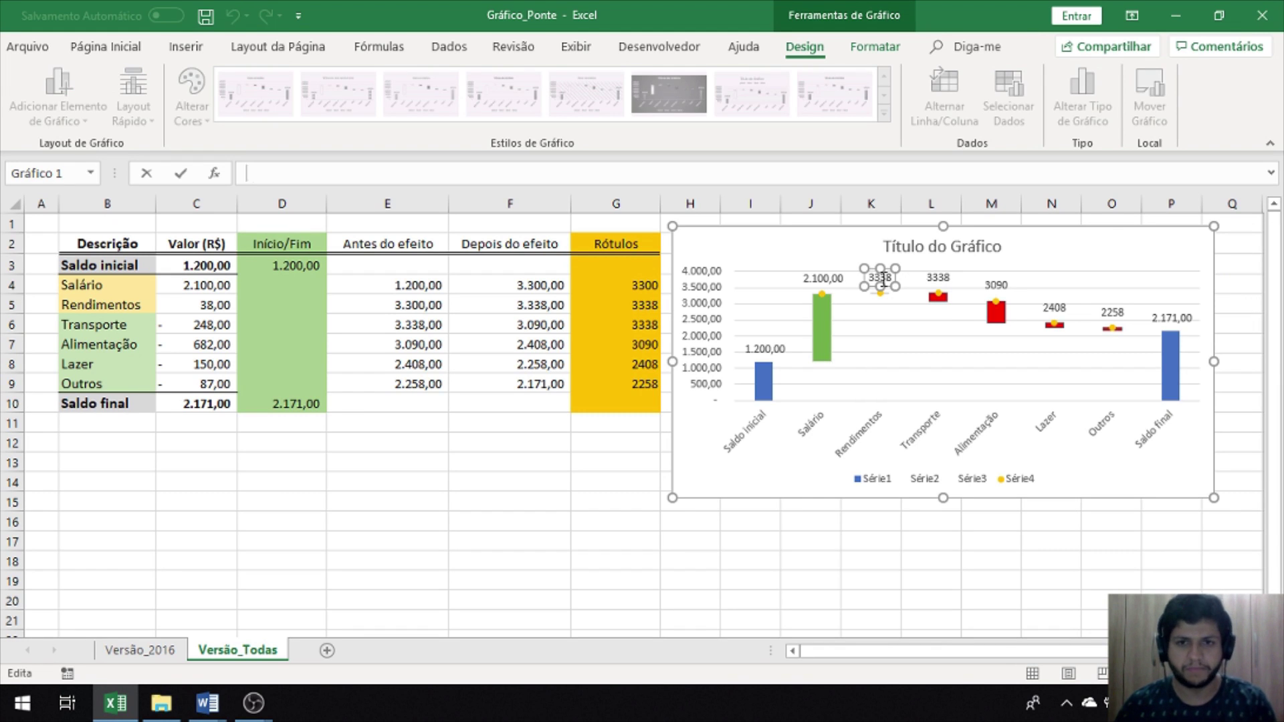
pyautogui.write('=')
pyautogui.click(219, 295)
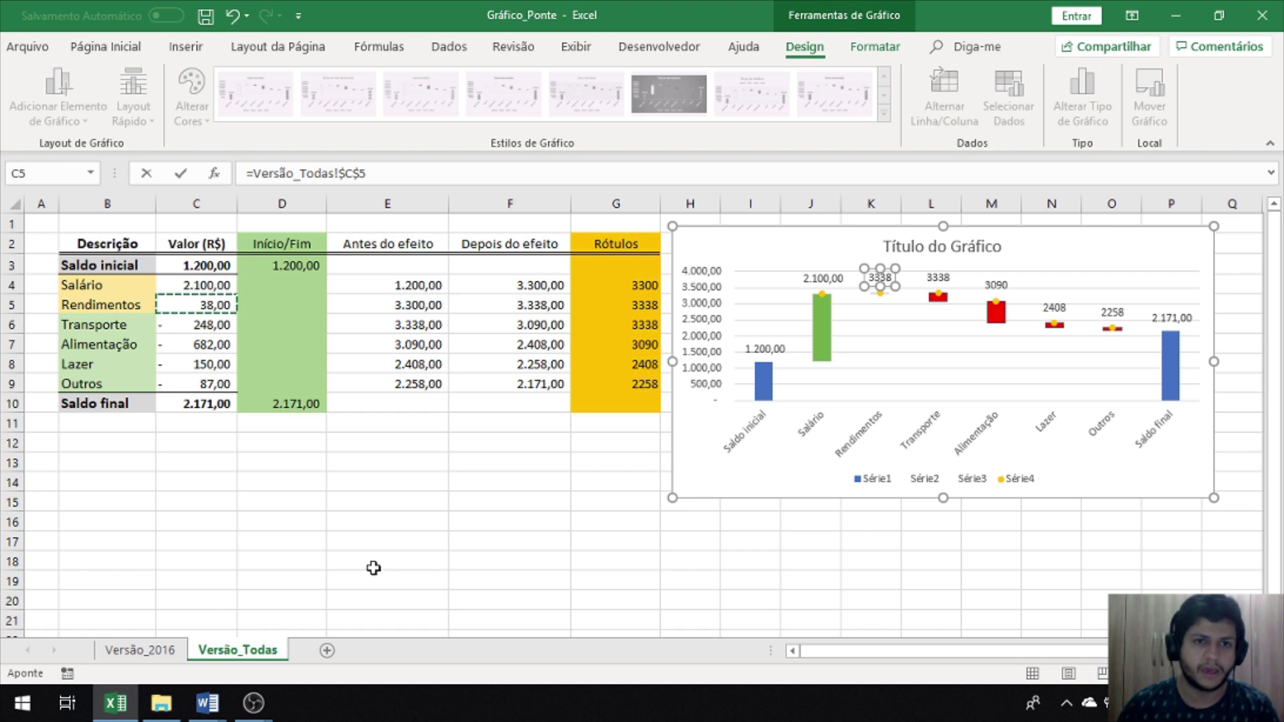
pyautogui.press('Return')
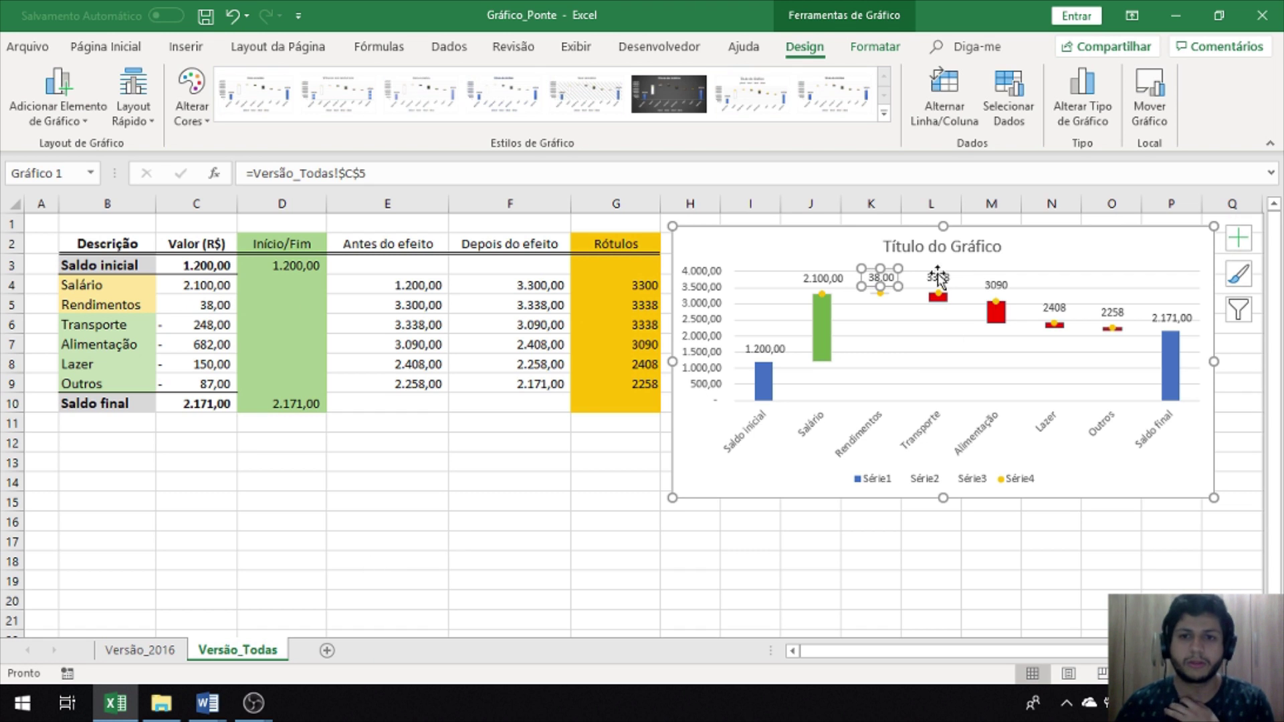
# Step: Link the Transporte and Alimentação labels to cells C6 and C7 (-248,00, -682,00)
pyautogui.click(945, 284)
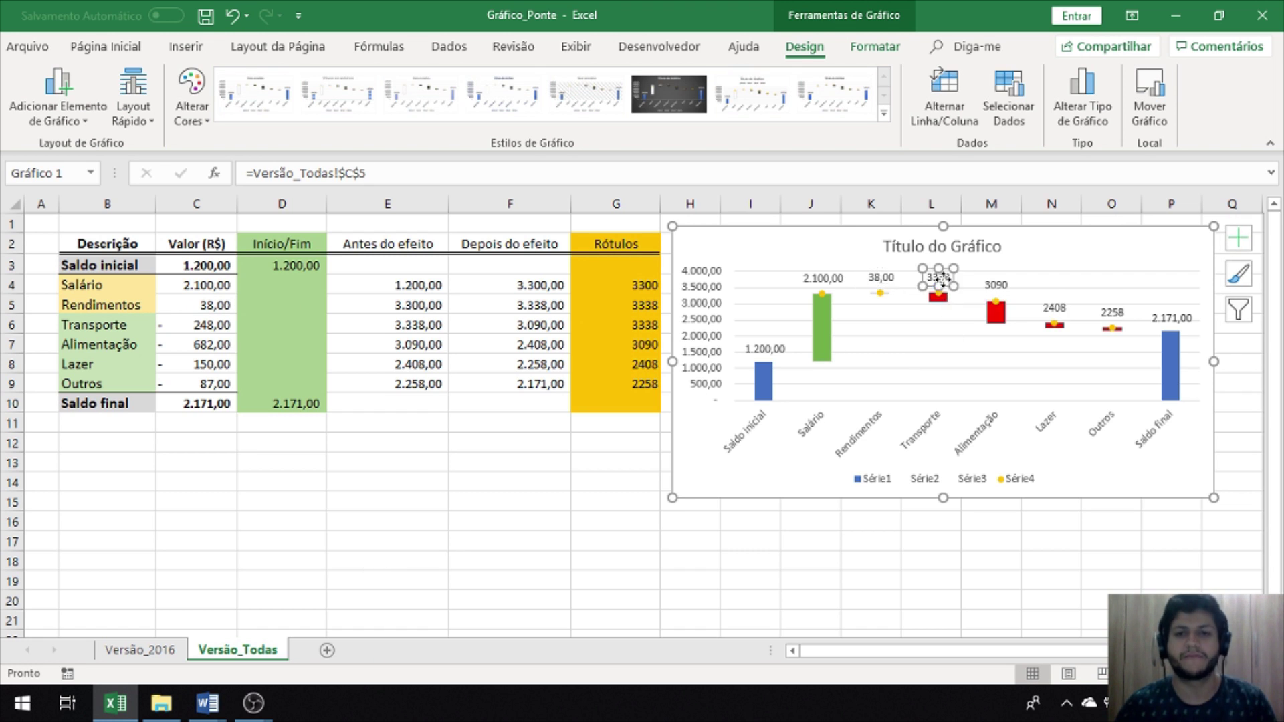
pyautogui.click(943, 284)
pyautogui.press('F2')
pyautogui.click(208, 325)
pyautogui.write('=')
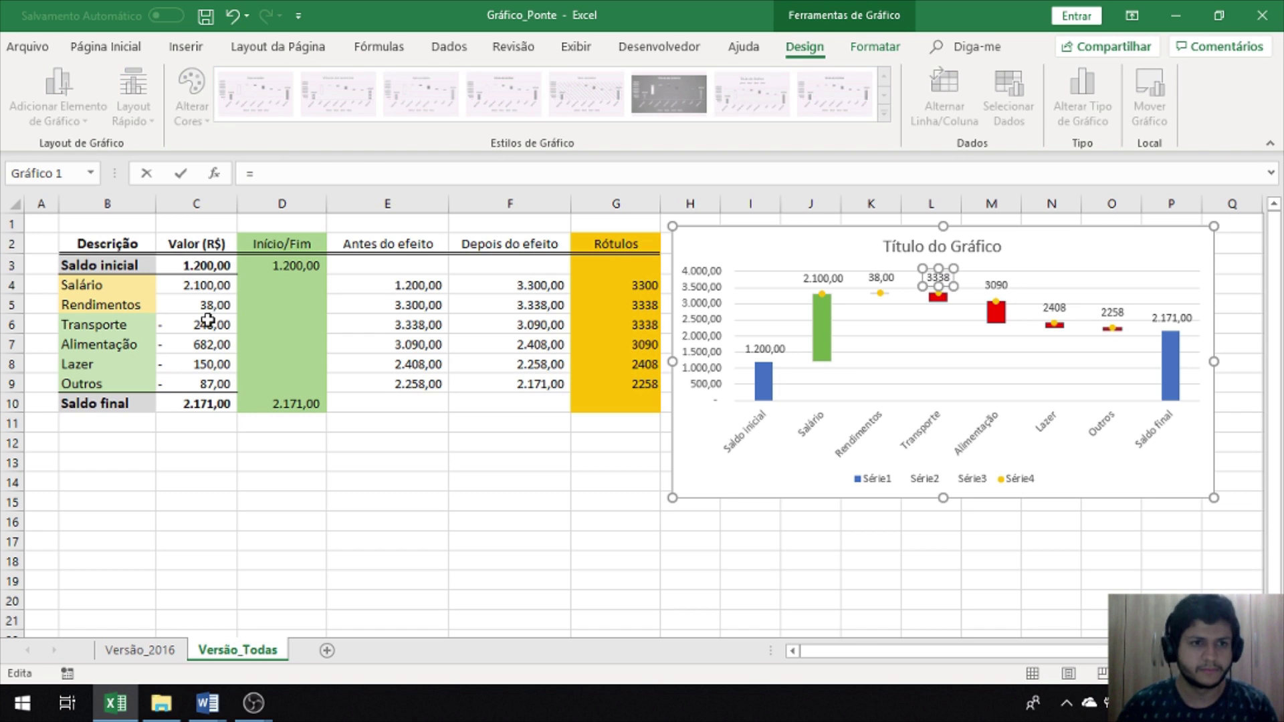
pyautogui.press('Return')
pyautogui.click(996, 284)
pyautogui.click(210, 344)
pyautogui.press('Return')
# Step: Link the Lazer and Outros labels to cells C8 and C9 (-150,00, -87,00)
pyautogui.click(1053, 308)
pyautogui.click(231, 364)
pyautogui.press('Return')
pyautogui.click(1112, 312)
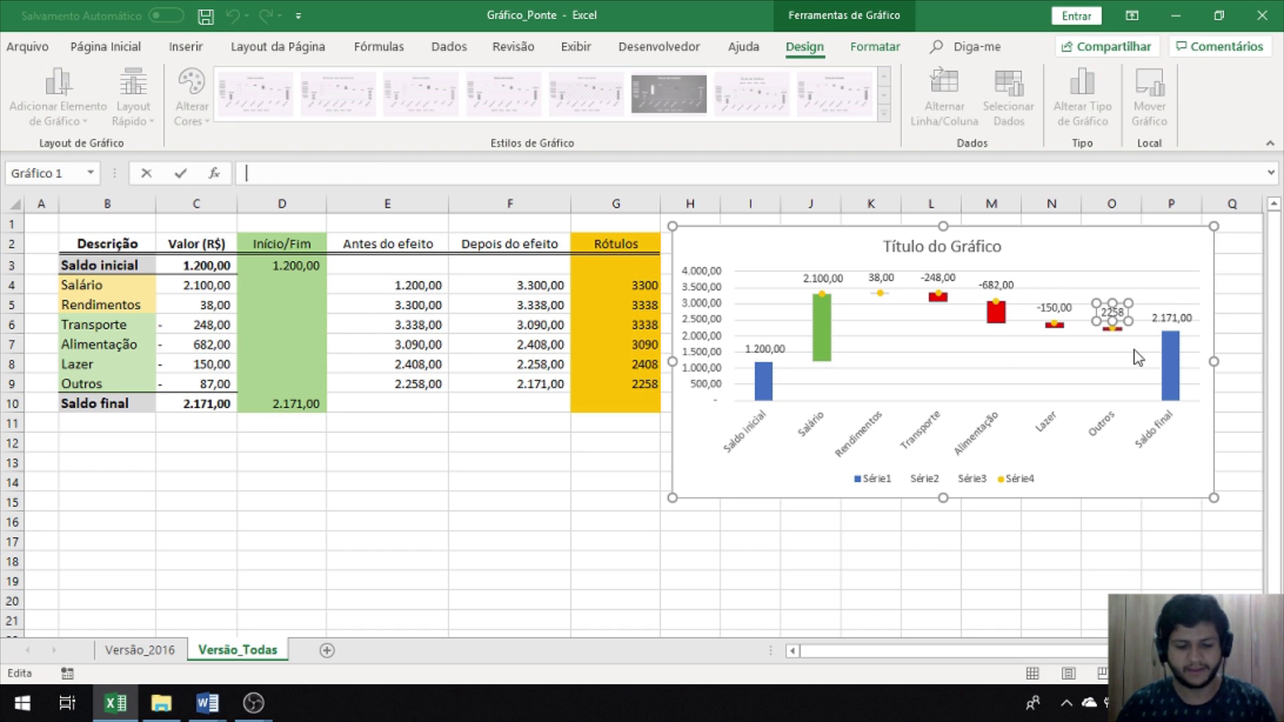
pyautogui.write('=')
pyautogui.click(214, 383)
pyautogui.press('Return')
pyautogui.click(1106, 543)
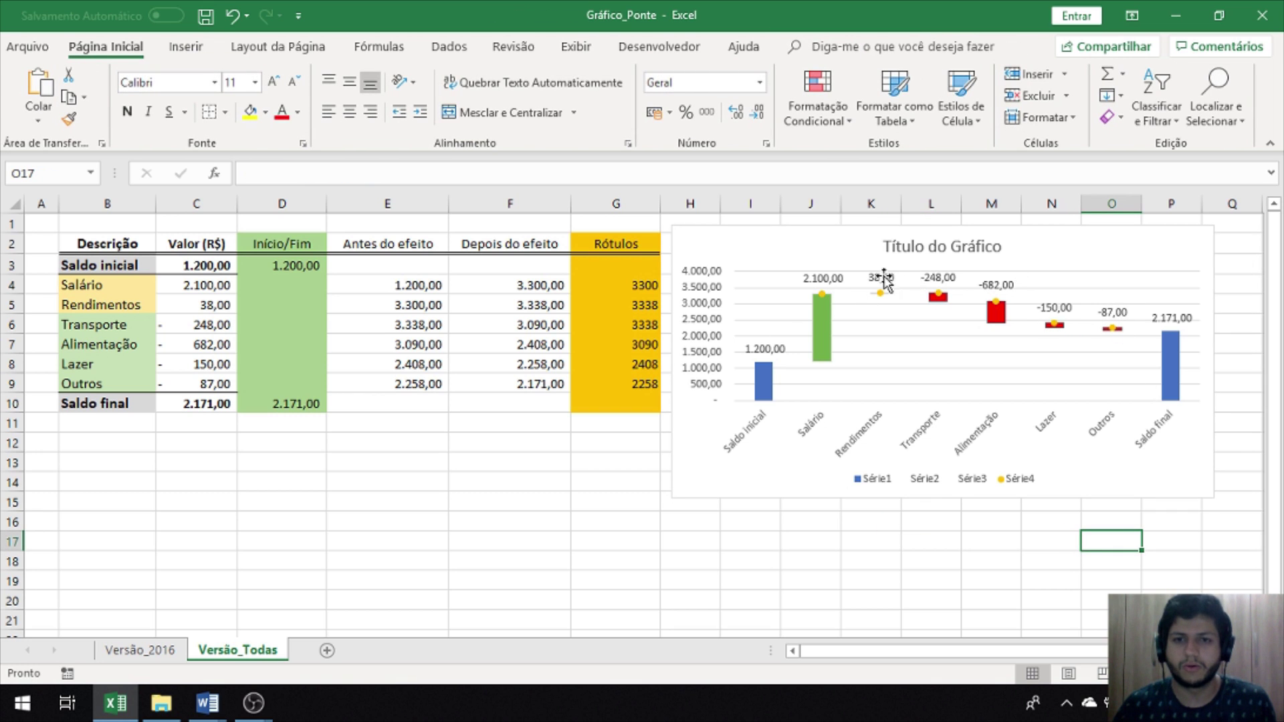
pyautogui.click(825, 294)
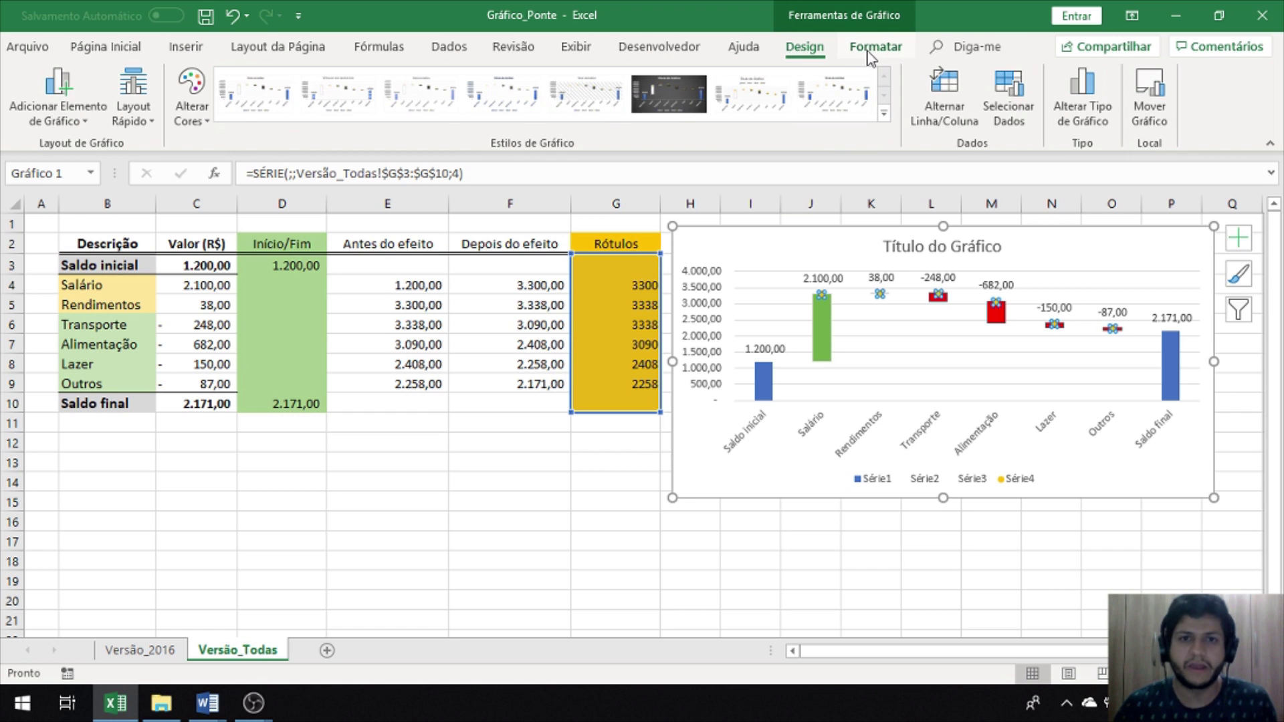
# Step: Give the Série4 label markers no outline and no fill, then select the native 2016 waterfall
pyautogui.click(875, 46)
pyautogui.click(576, 96)
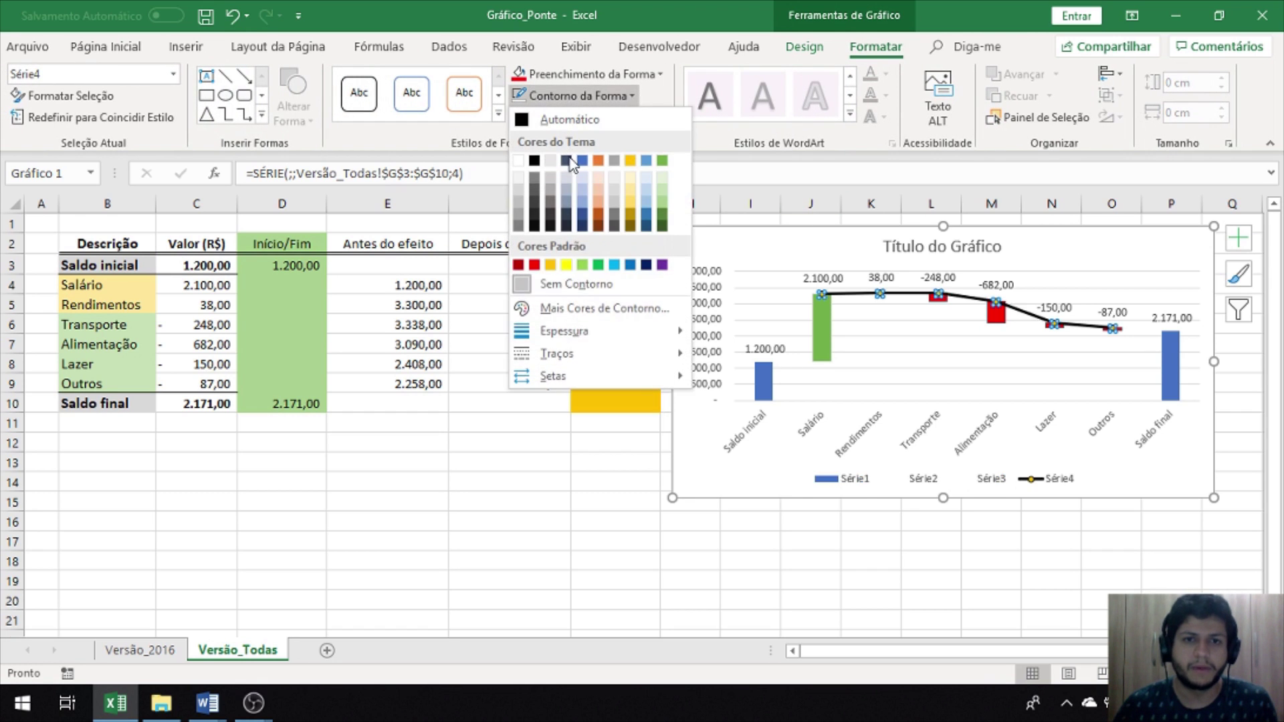
pyautogui.click(581, 294)
pyautogui.click(589, 74)
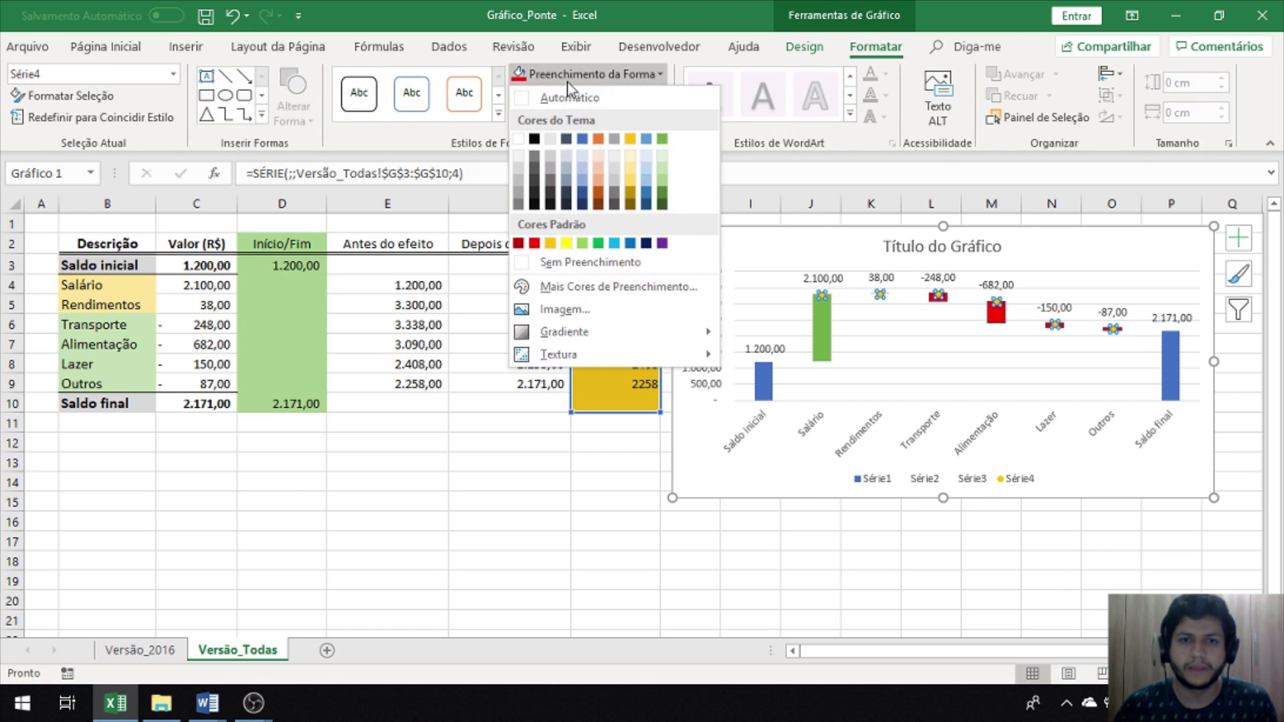
pyautogui.click(591, 262)
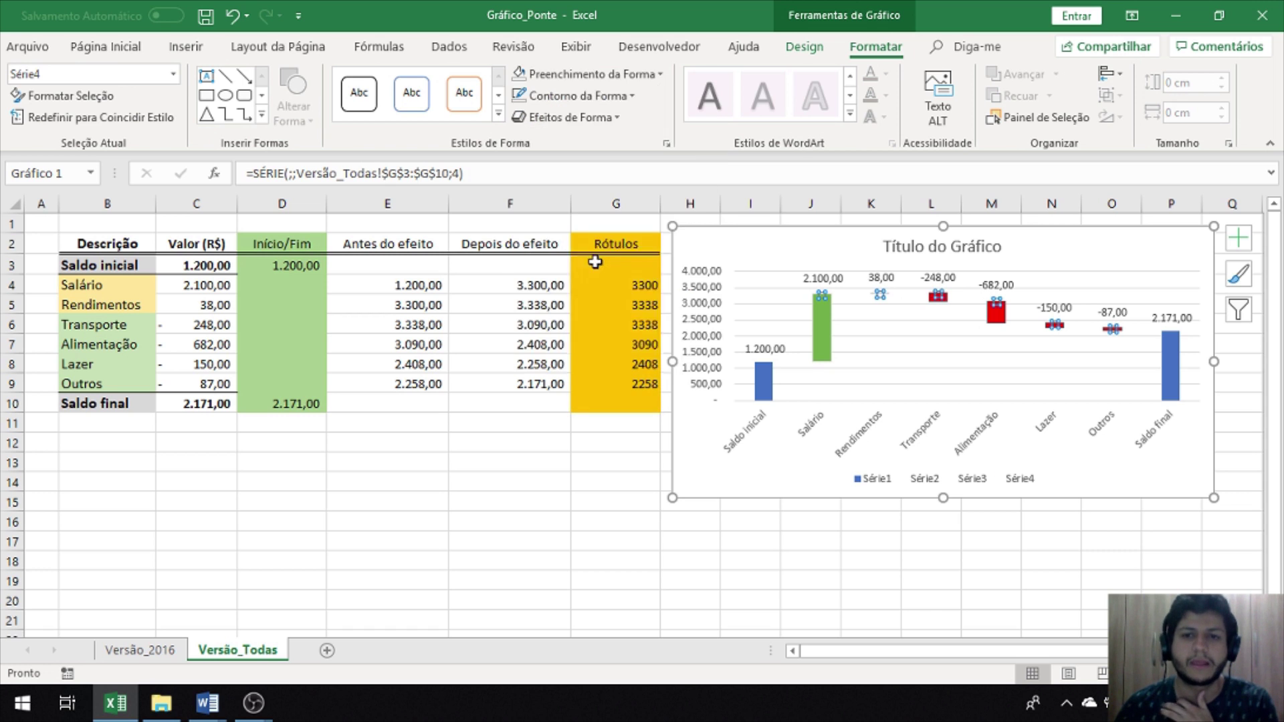
pyautogui.click(1002, 557)
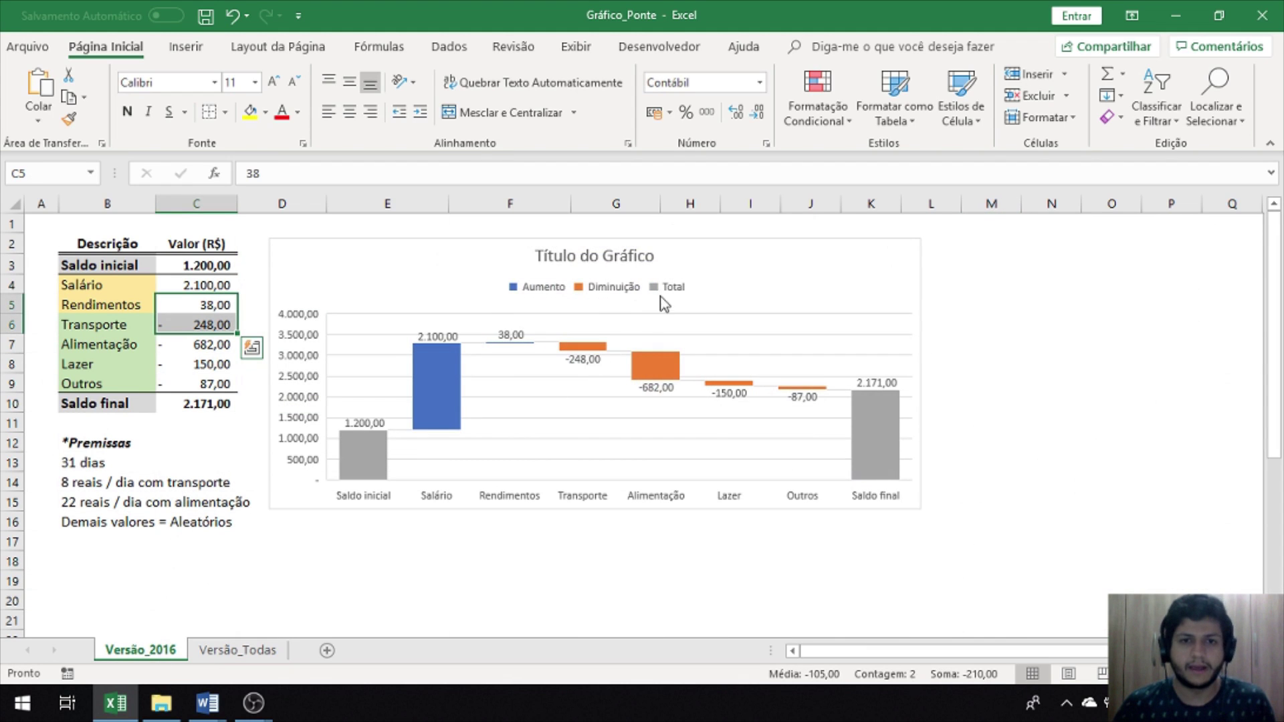
pyautogui.click(732, 260)
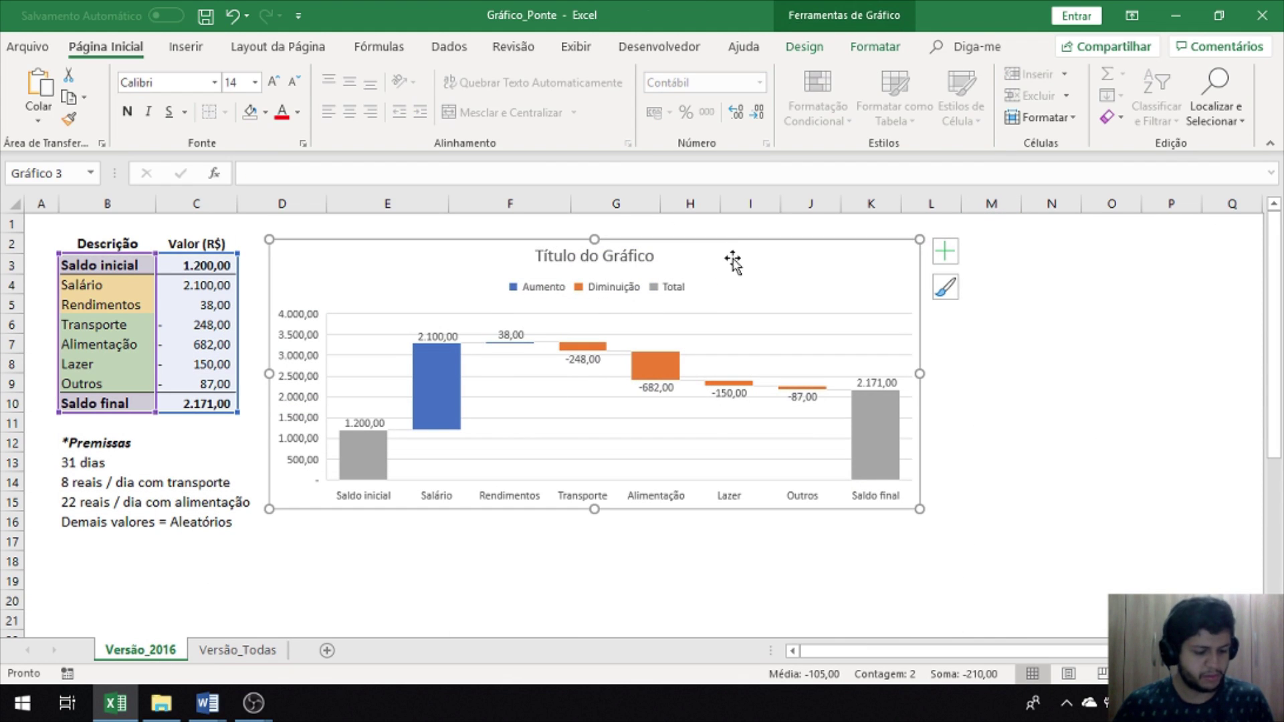
# Step: Paste a copy of the native 2016 waterfall onto Versão_Todas at the top left
pyautogui.hotkey('ctrl', 'c')
pyautogui.click(321, 553)
pyautogui.click(237, 650)
pyautogui.hotkey('ctrl', 'v')
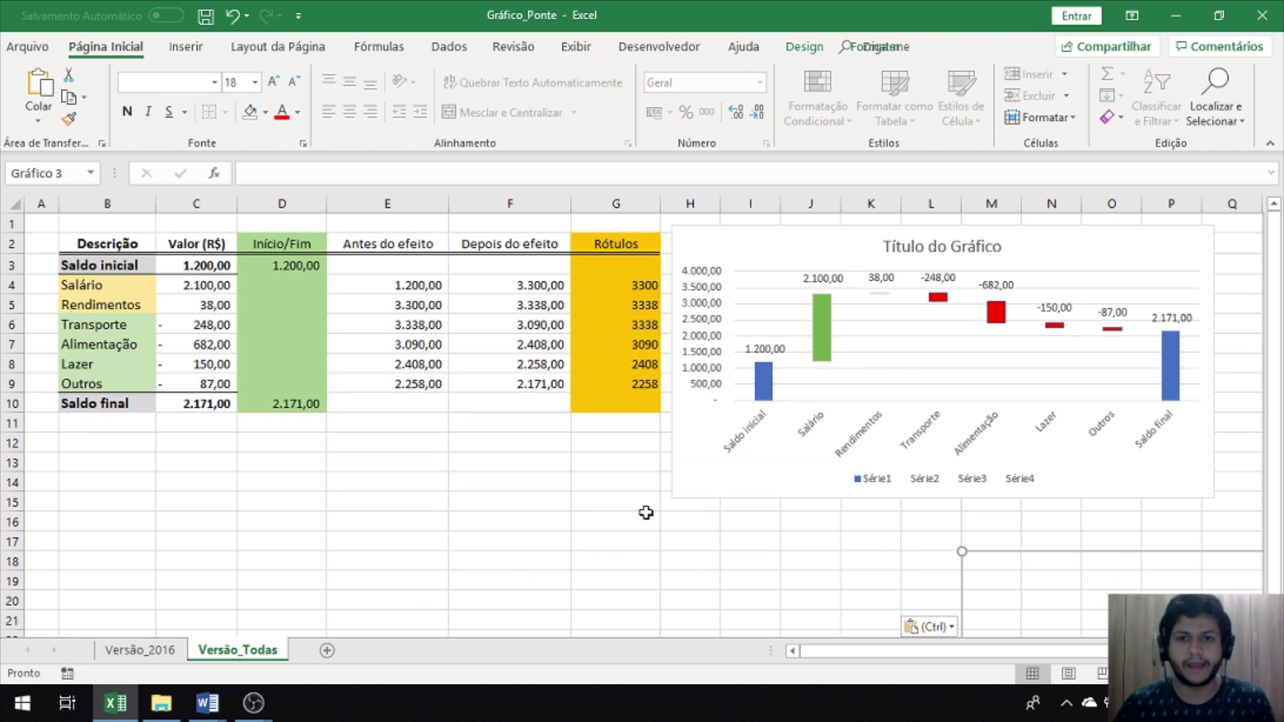
pyautogui.moveTo(1022, 566); pyautogui.dragTo(109, 249)
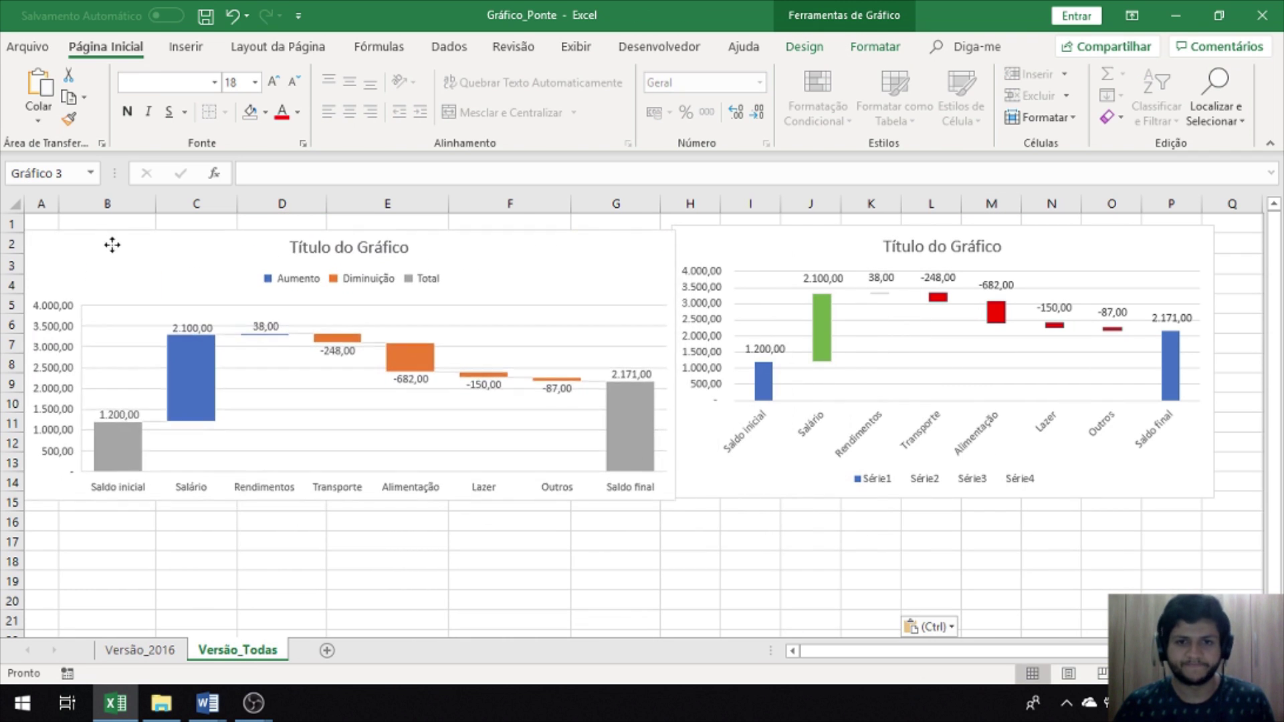
pyautogui.click(746, 555)
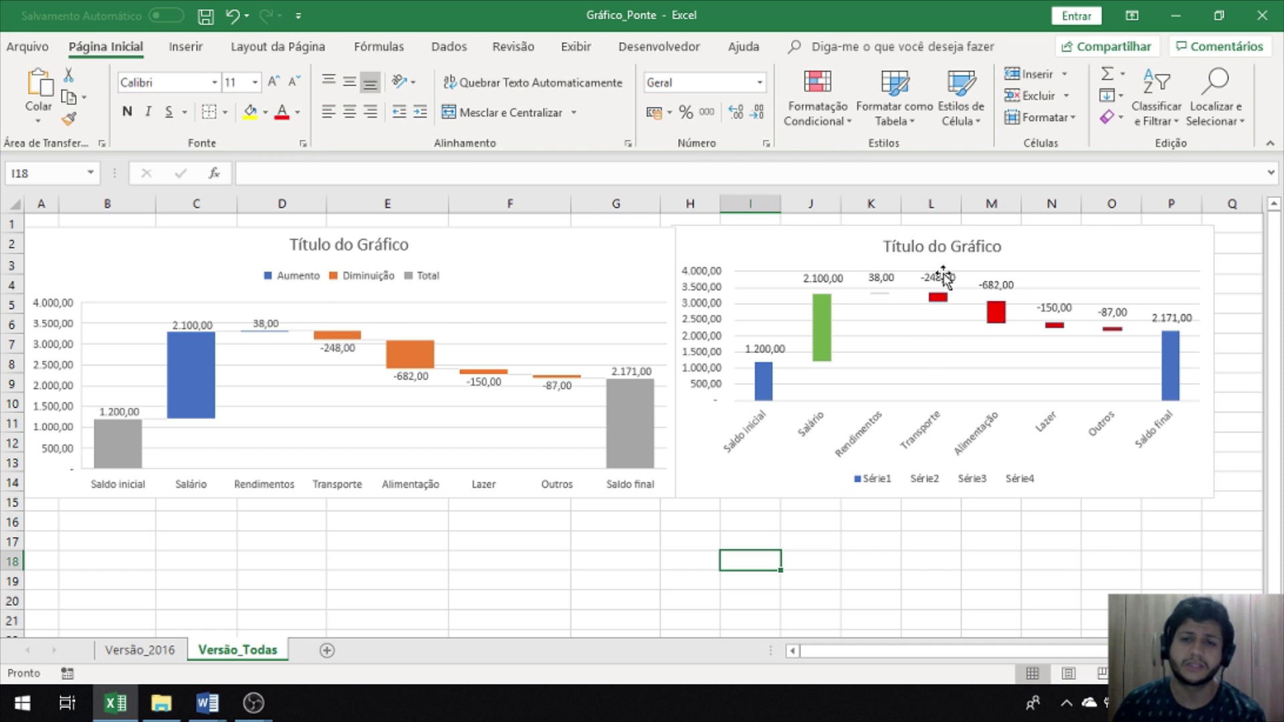
# Step: Inspect the copy's Alimentação and Lazer bars, then delete the pasted chart
pyautogui.click(418, 361)
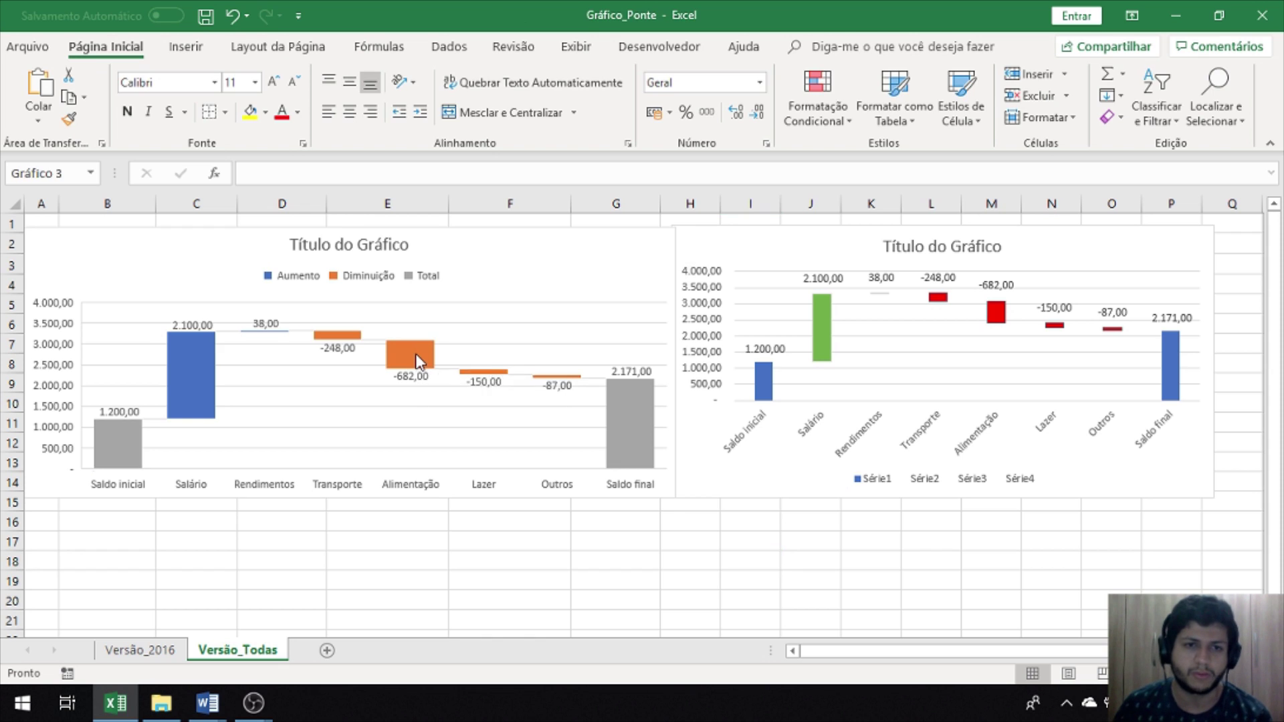
pyautogui.click(419, 361)
pyautogui.rightClick(414, 360)
pyautogui.press('Escape')
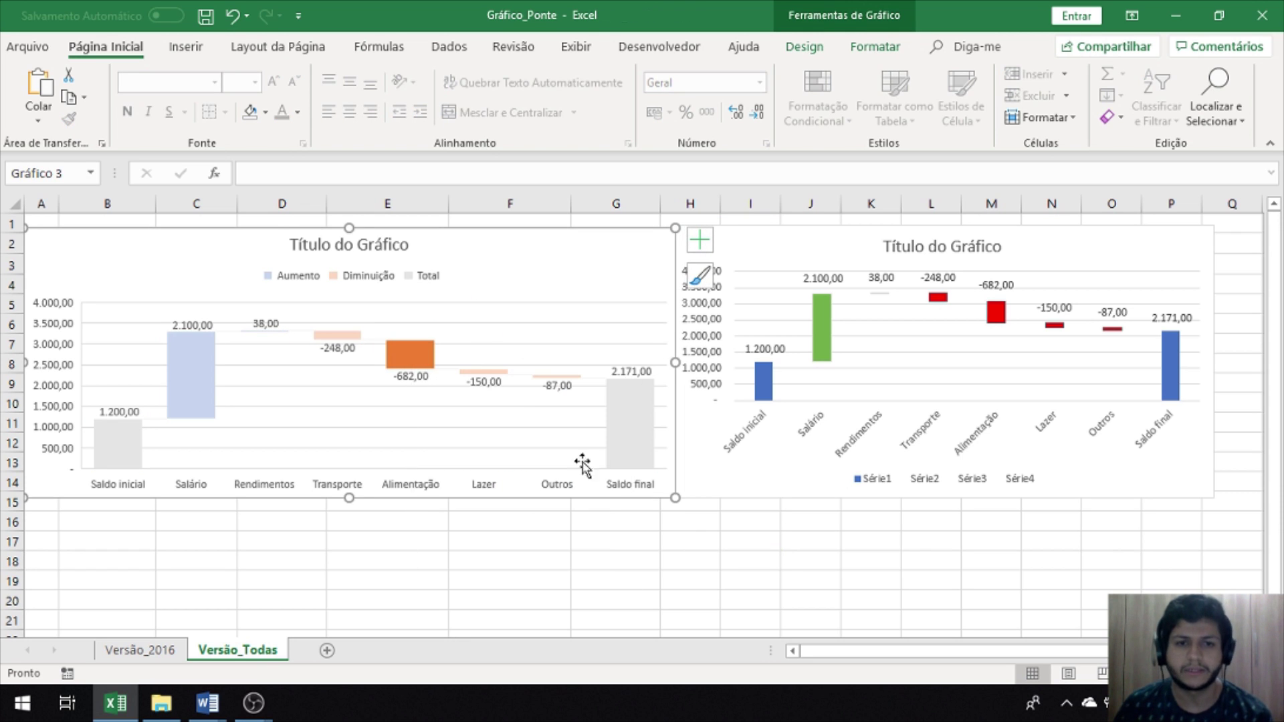
pyautogui.click(485, 372)
pyautogui.click(838, 565)
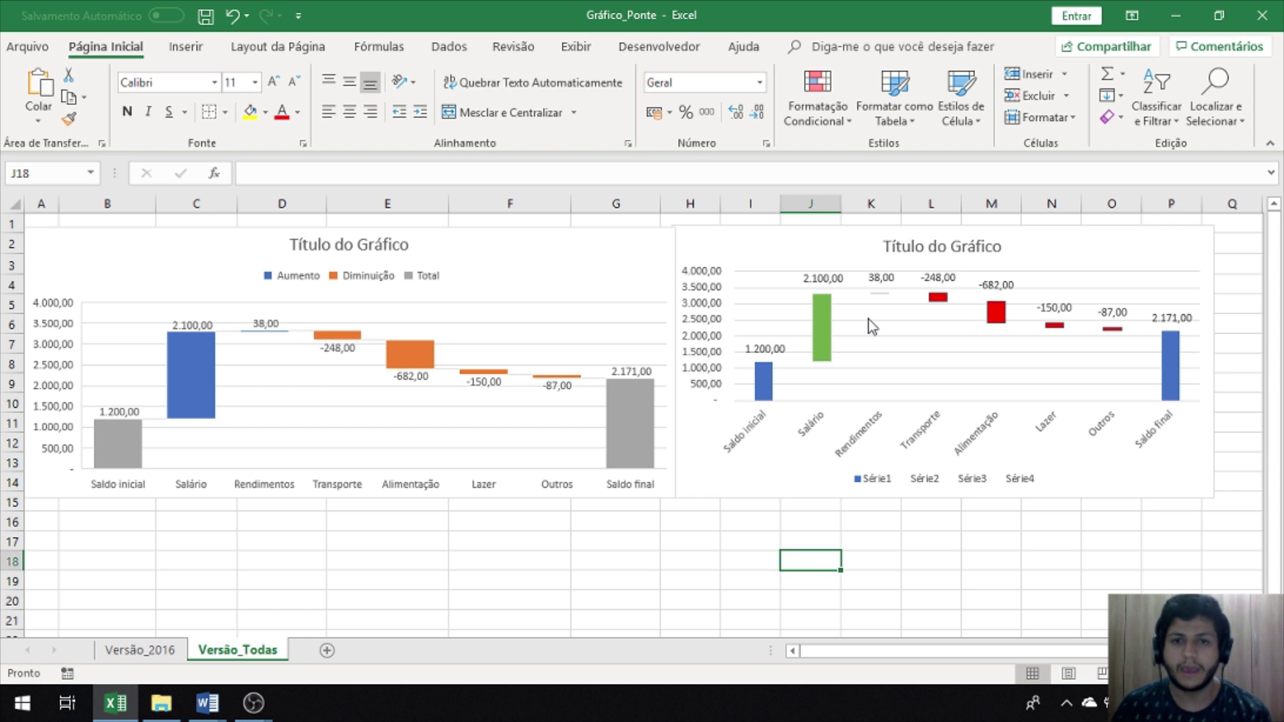
pyautogui.click(678, 247)
pyautogui.press('Delete')
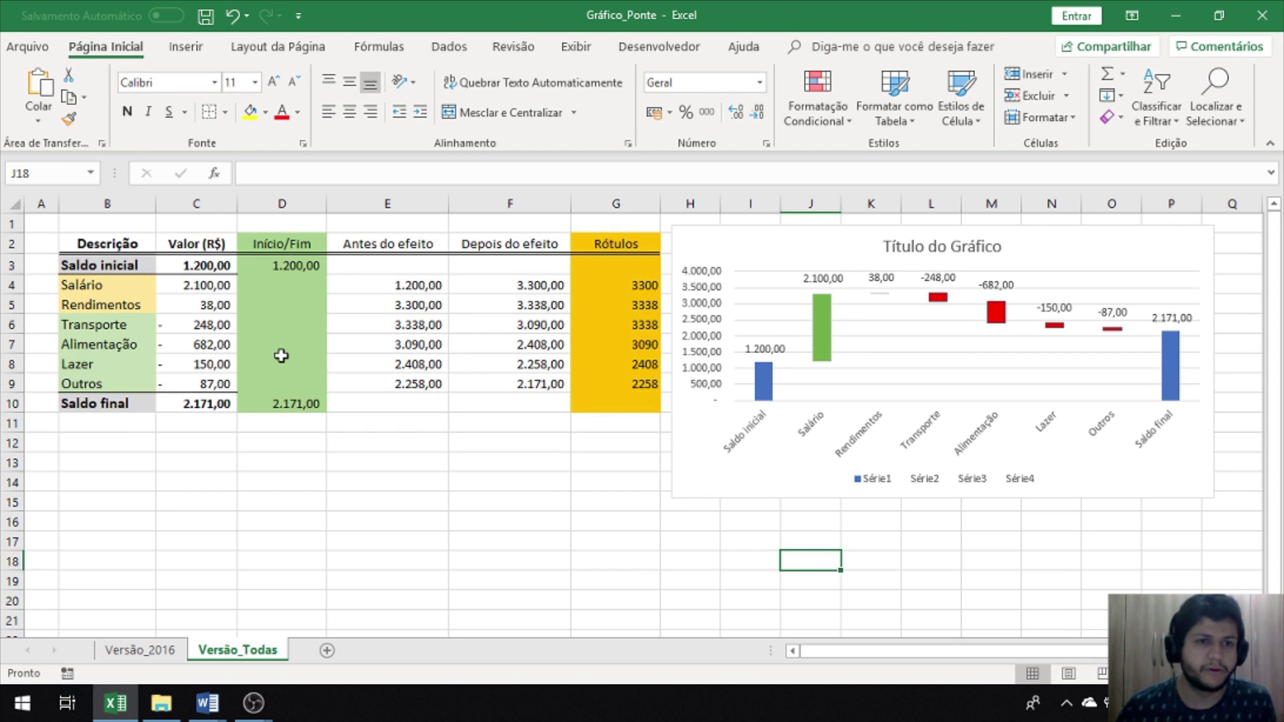
# Step: Enter -500 for Rendimentos in C5 and 10.000 for Outros in C9
pyautogui.click(202, 302)
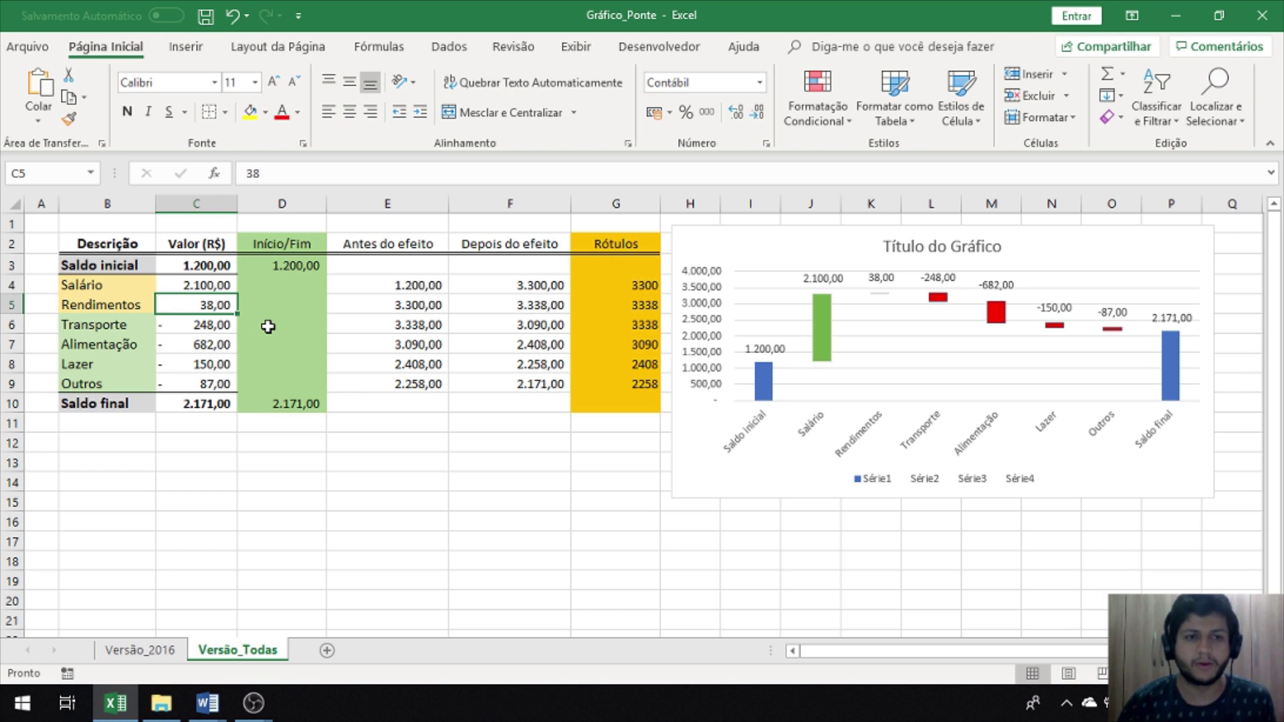
pyautogui.write('-500')
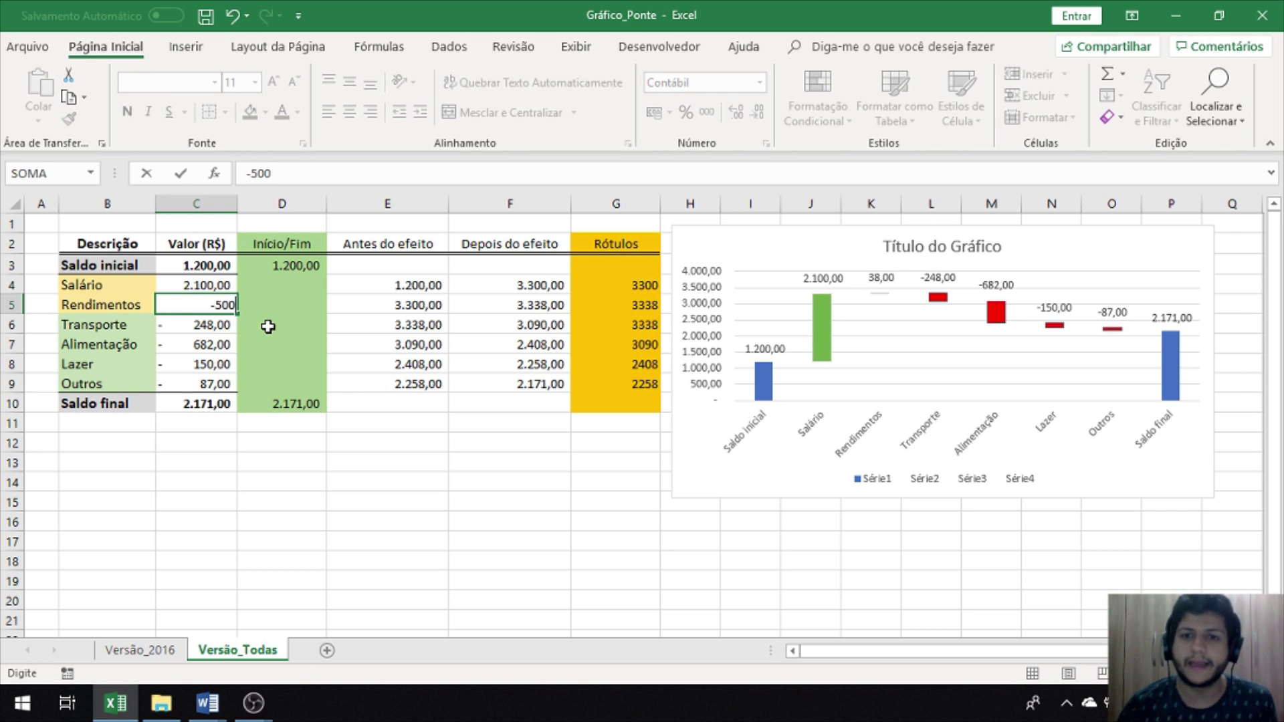
pyautogui.press('Return')
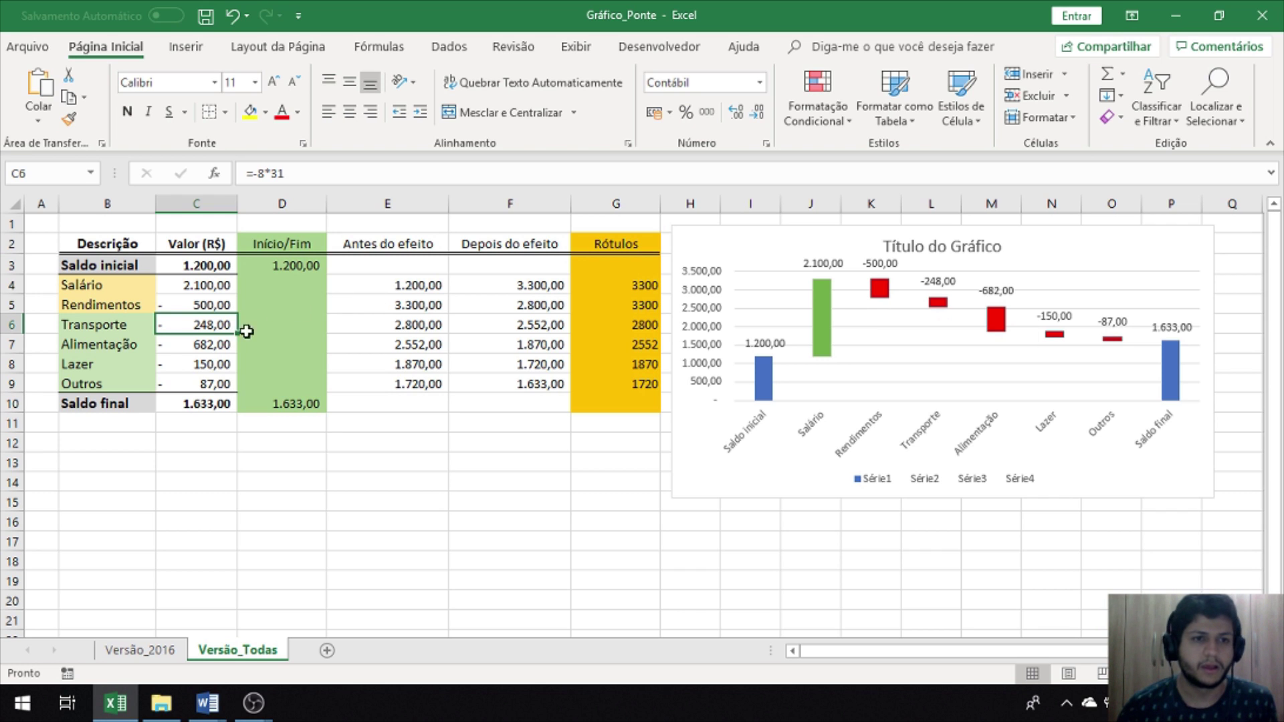
pyautogui.click(214, 380)
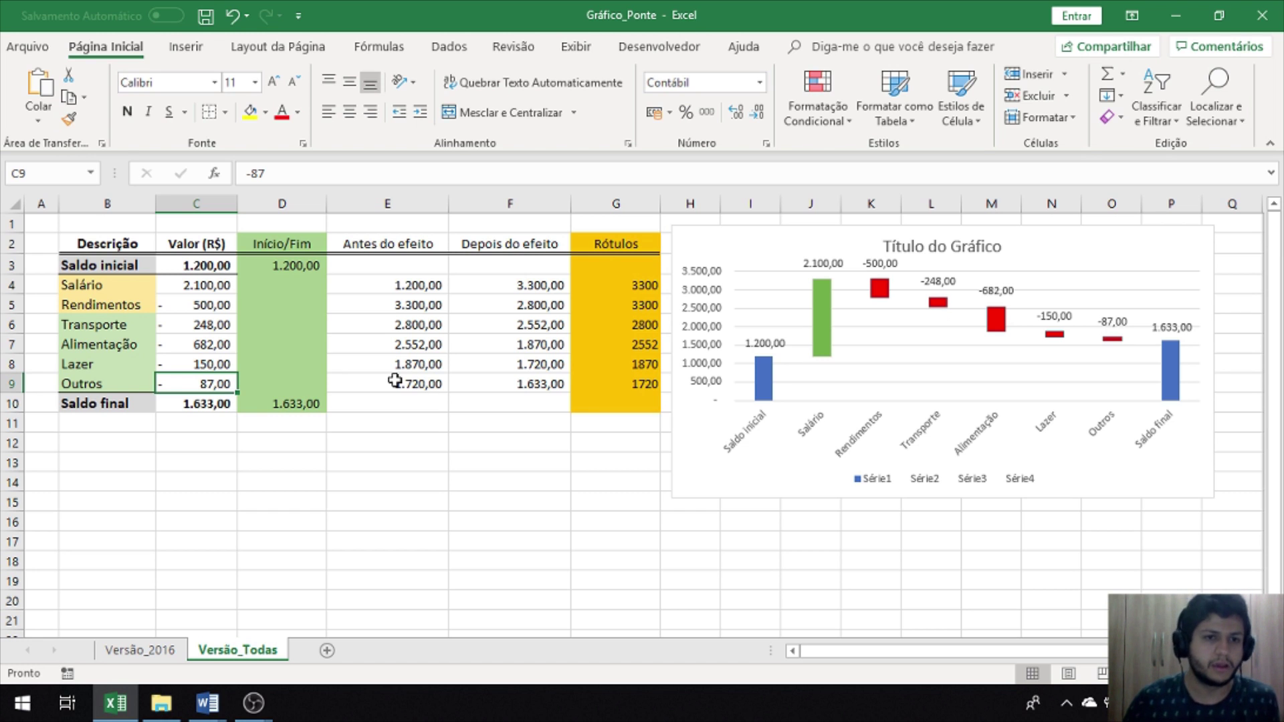
pyautogui.write('10.000')
pyautogui.press('Return')
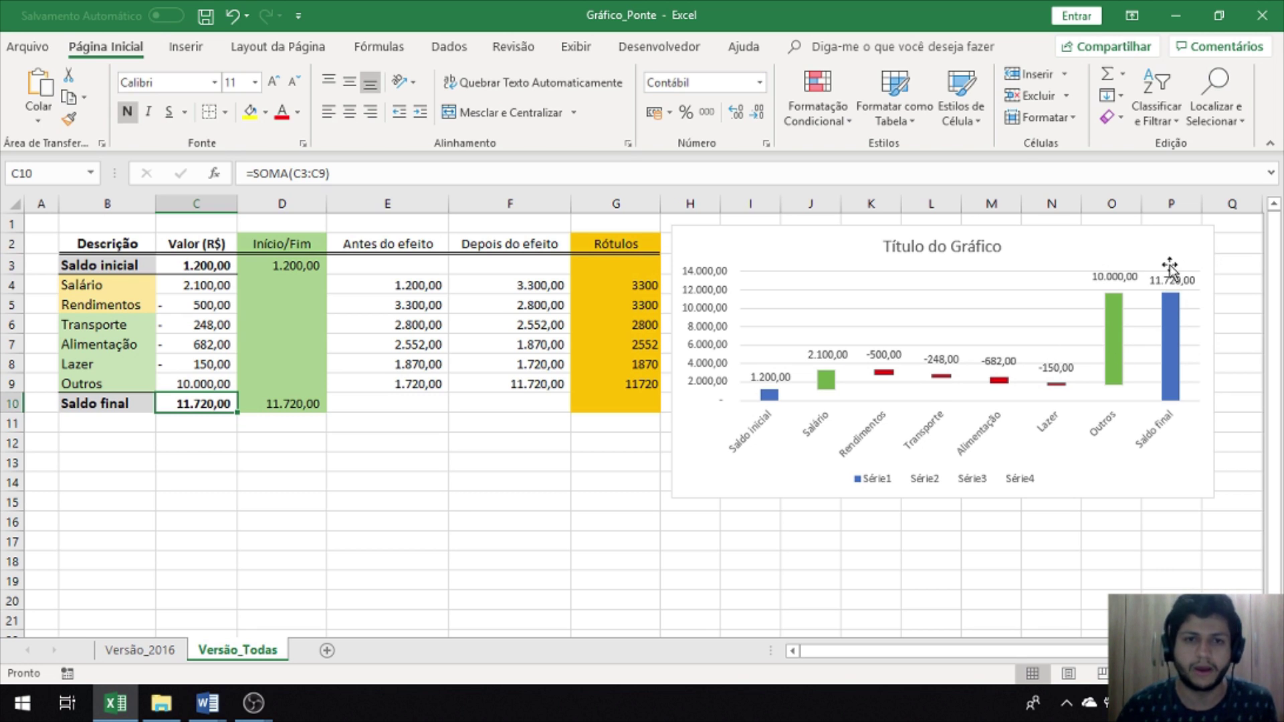
# Step: Select table B2:G10 to review the Saldo final of 11.720,00 and updated bars
pyautogui.click(645, 516)
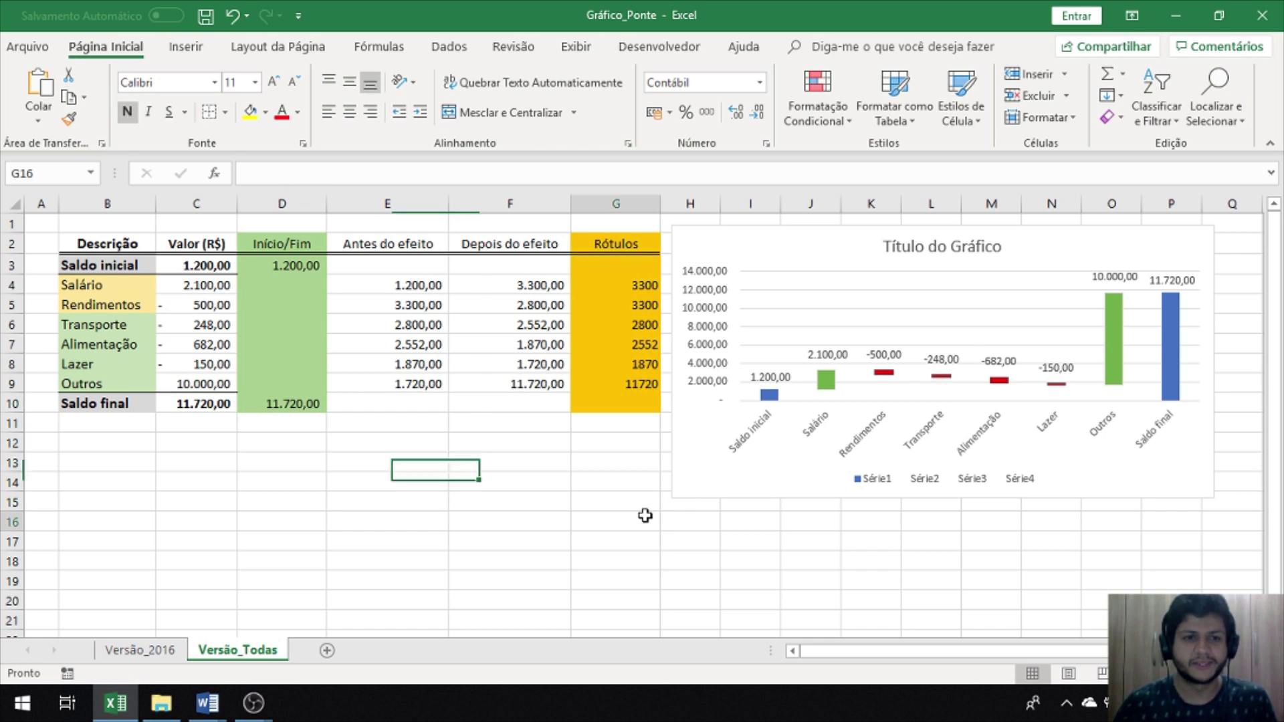
pyautogui.moveTo(77, 246)
pyautogui.mouseDown()
pyautogui.moveTo(125, 333)
pyautogui.moveTo(508, 409)
pyautogui.moveTo(625, 407)
pyautogui.mouseUp()
pyautogui.click(635, 548)
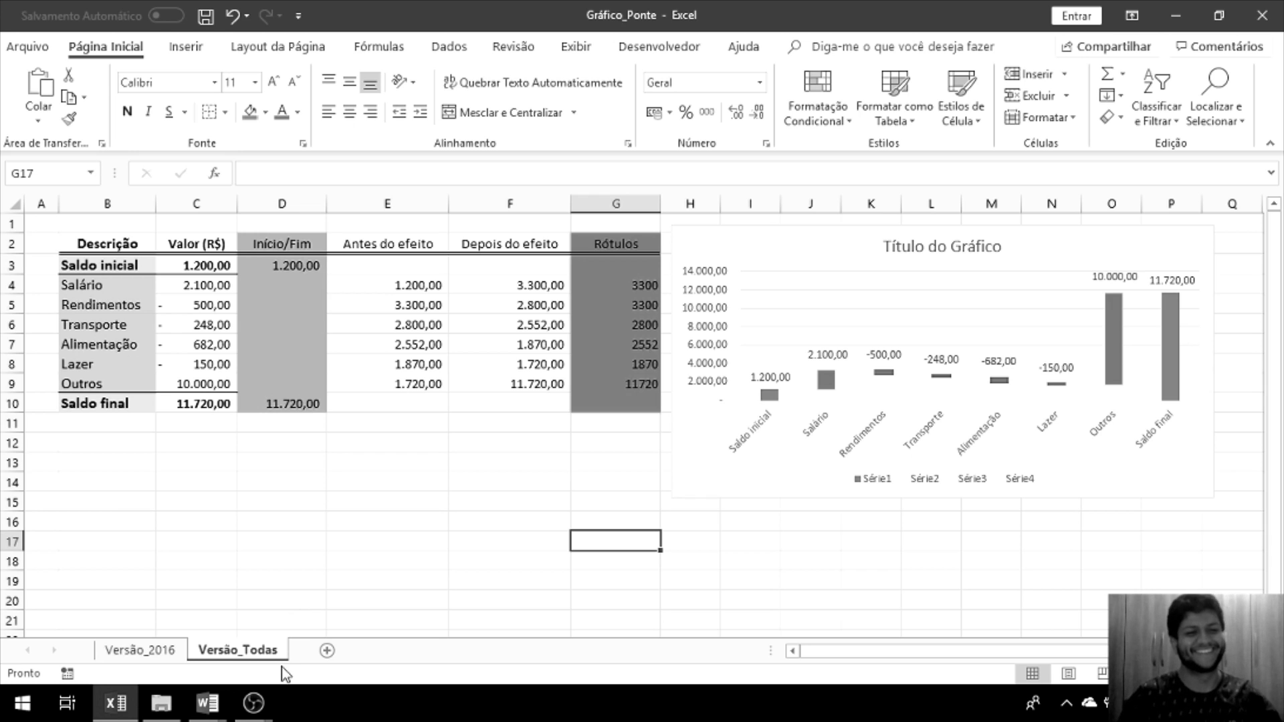
pyautogui.click(254, 702)
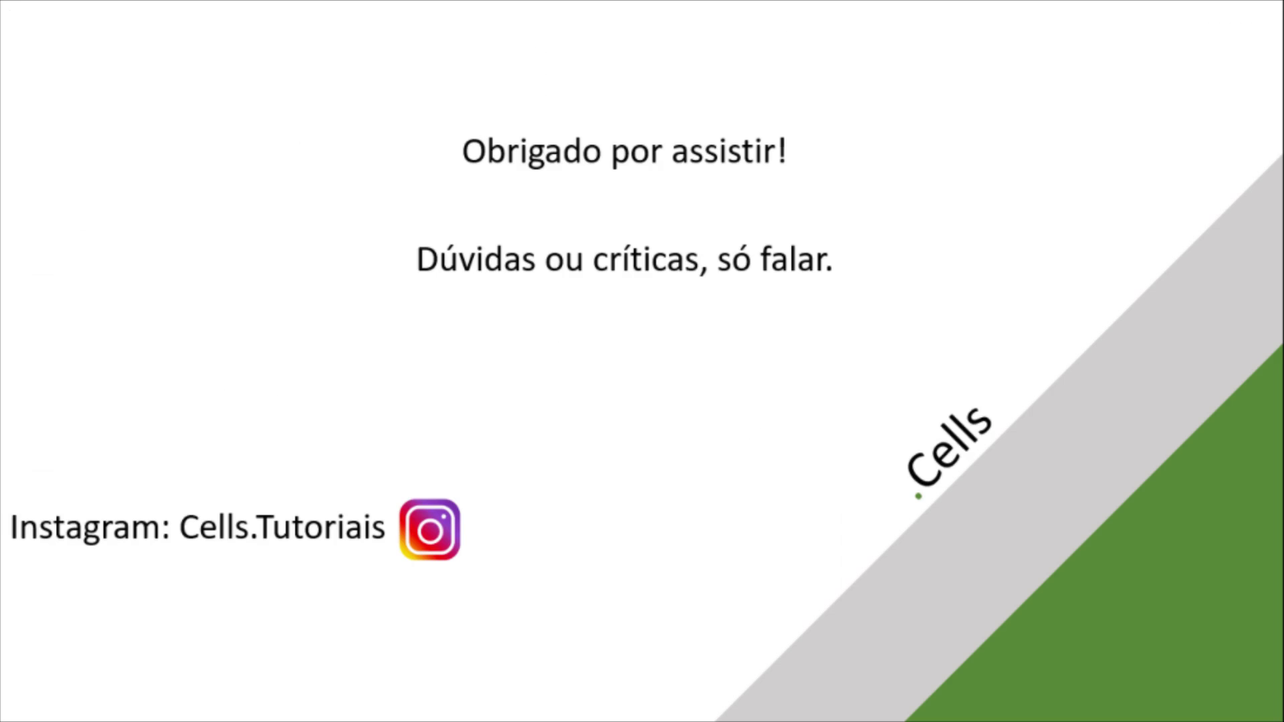